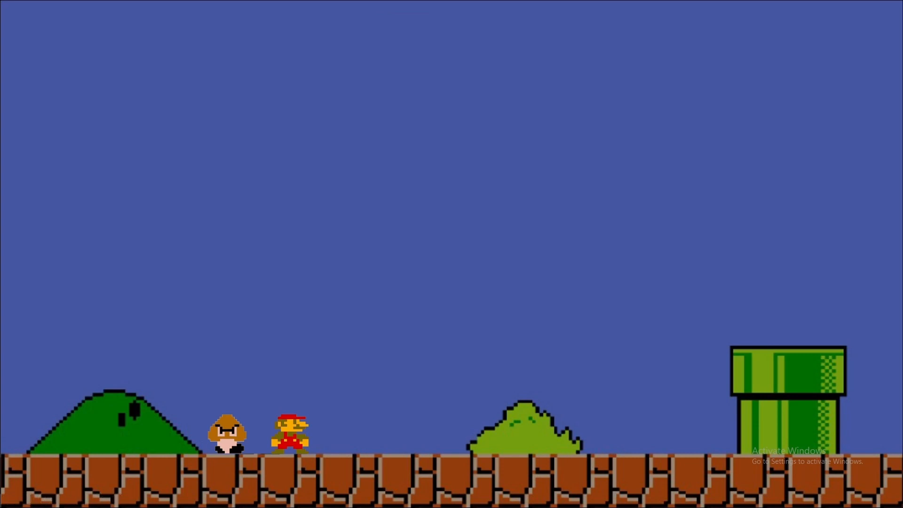
- End the slide show and look over the background, running Mario and Goomba images on slide 2
key("Escape")
left_click(460, 217)
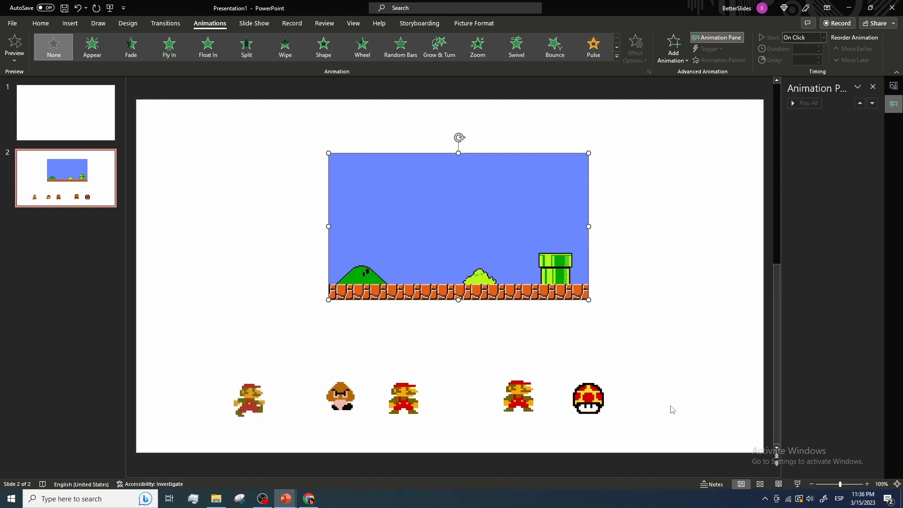
left_click(247, 400)
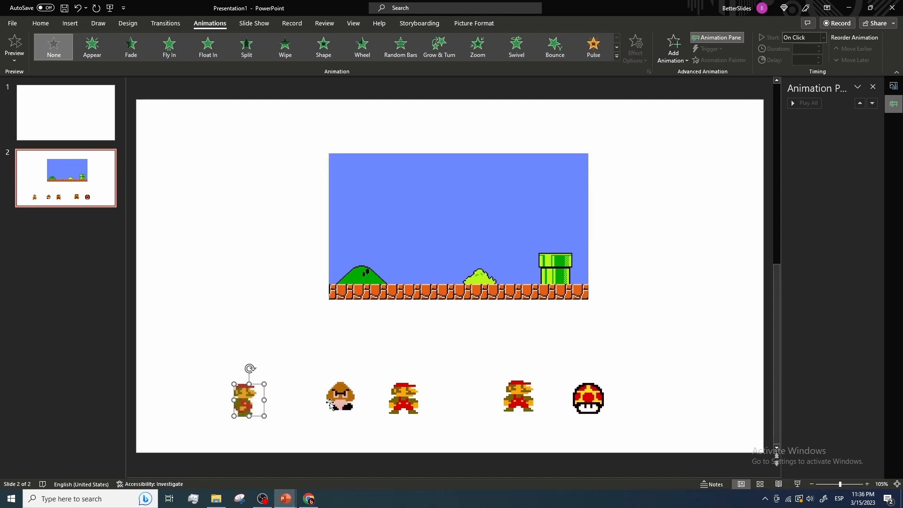
left_click(348, 403)
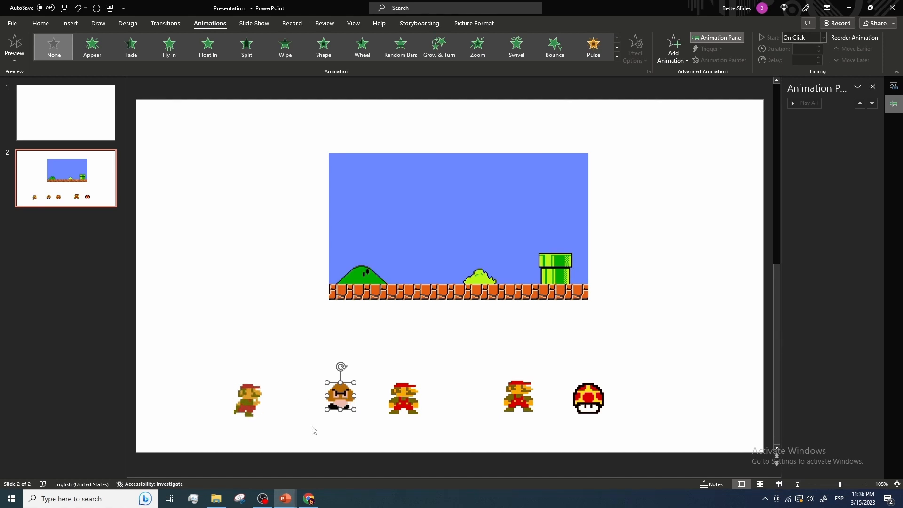
- Switch to Chrome to view the ezgif.com Animated GIF Maker page, and return to the PowerPoint presentation
left_click(309, 499)
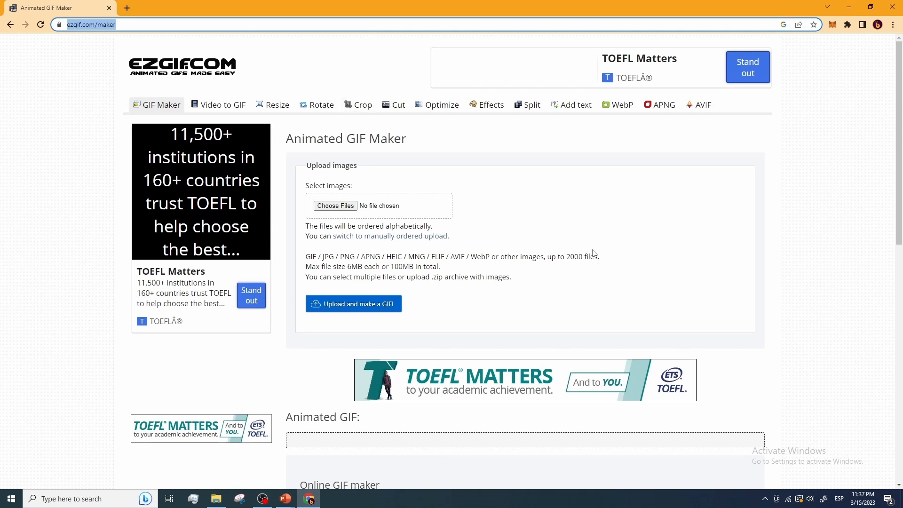
mouse_move(285, 499)
left_click(334, 464)
- Copy the game background picture from slide 2 to slide 1 and enlarge it to cover the whole slide
left_click(414, 213)
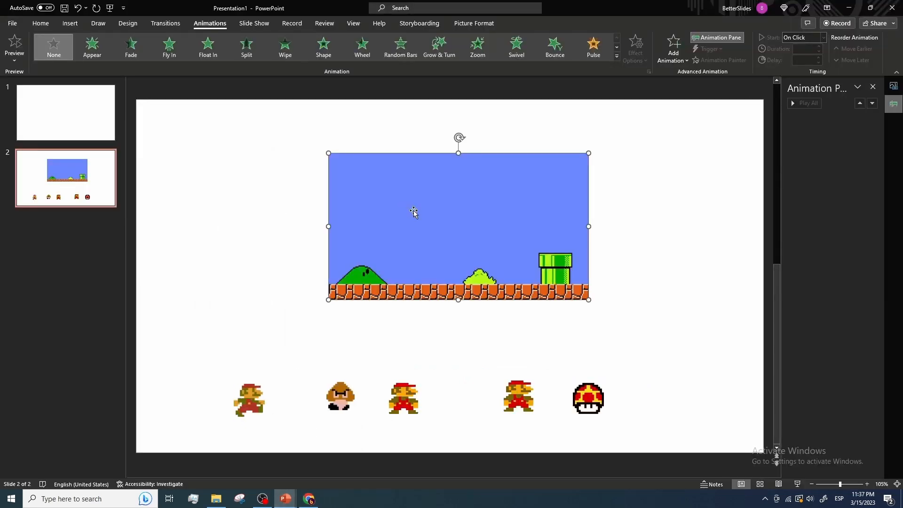
key("ctrl+c")
key("Page_Up")
key("ctrl+v")
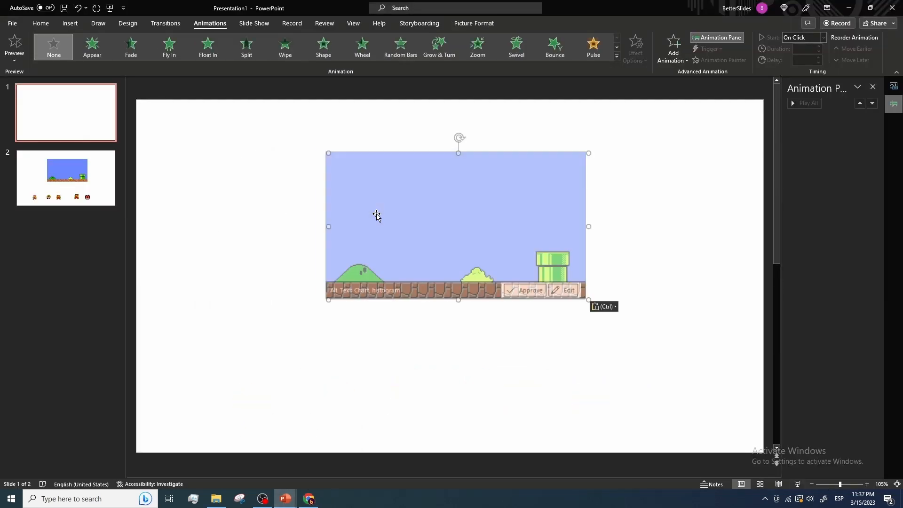
left_click_drag(329, 153, 149, 120)
left_click_drag(263, 218, 249, 171)
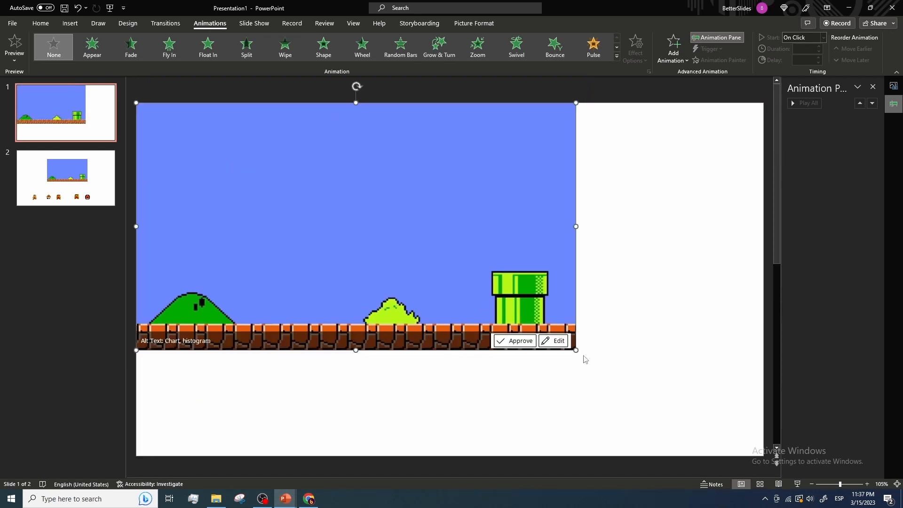
left_click(555, 341)
- Copy the standing Mario next to the Goomba on slide 2 onto slide 1, between the hill and the bush
left_click(89, 181)
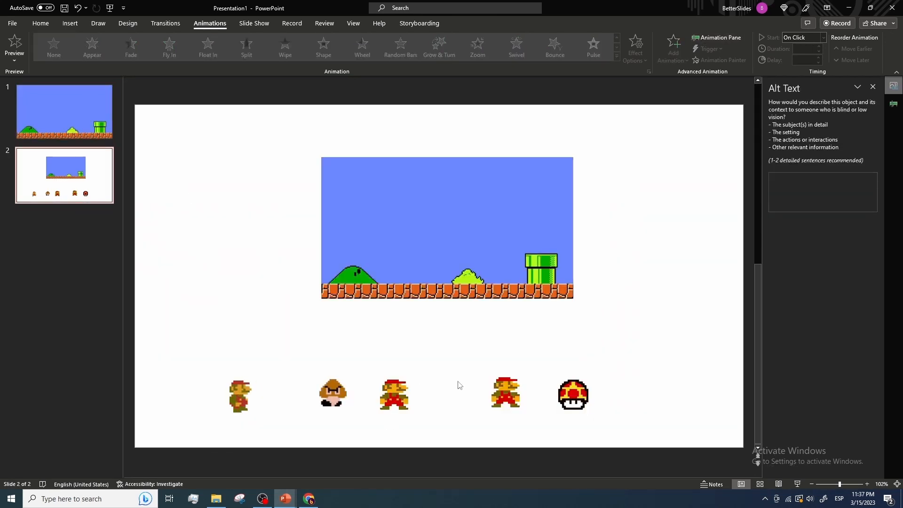
left_click(392, 395)
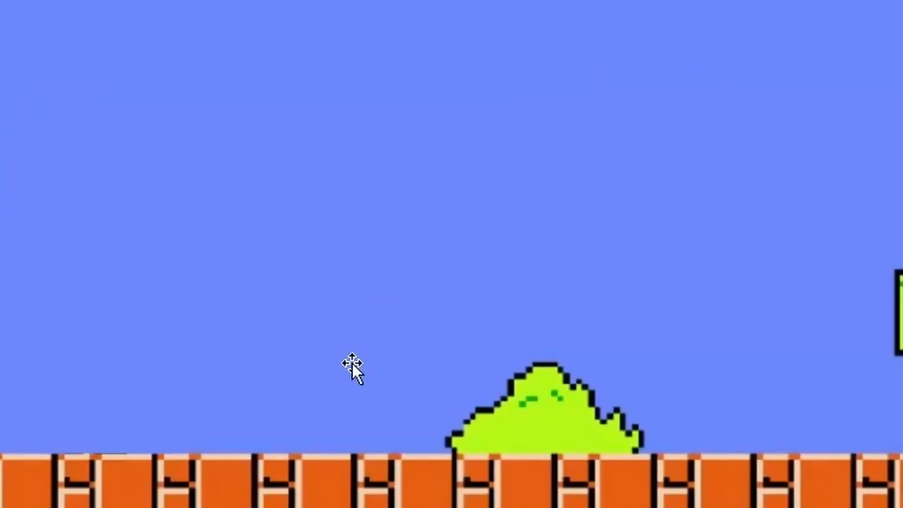
key("ctrl+v")
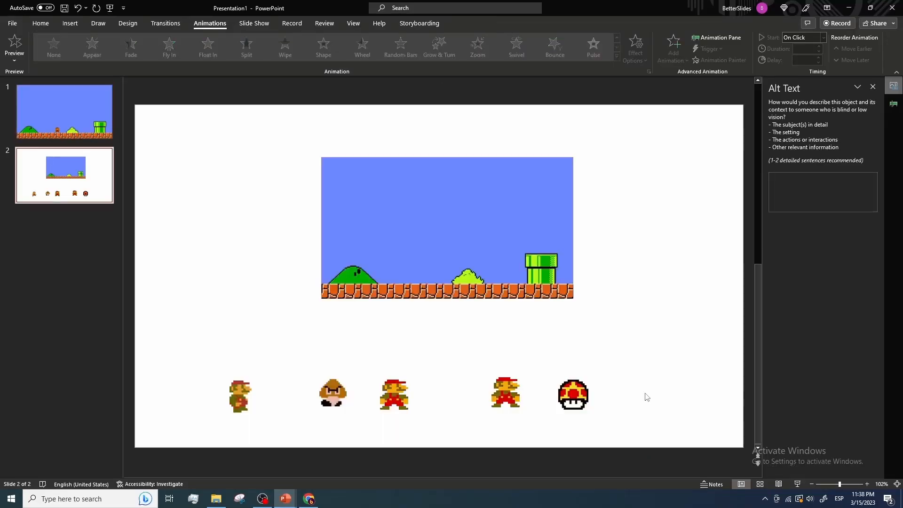
- Copy the mushroom from slide 2 onto slide 1, between the bush and the pipe
left_click(573, 394)
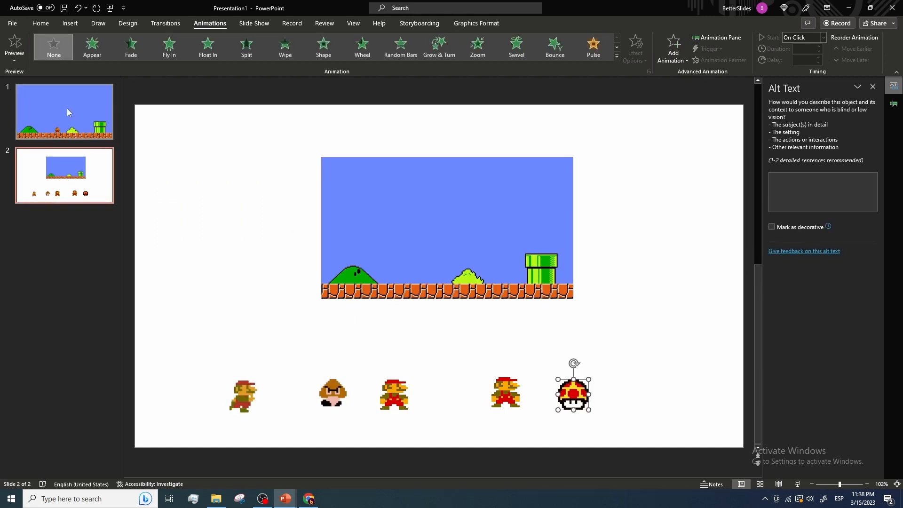
left_click(67, 112)
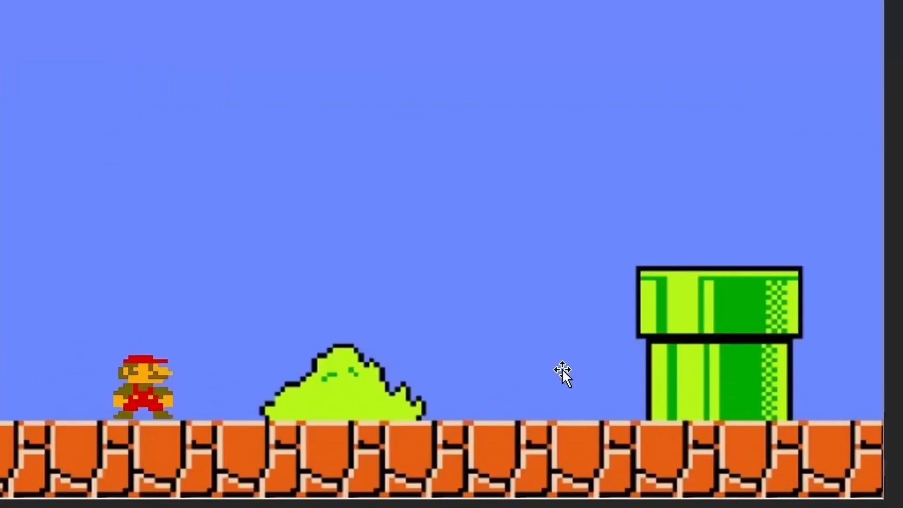
key("ctrl+v")
- Try moving the mushroom onto the dark green hill, and undo the move
left_click(519, 287)
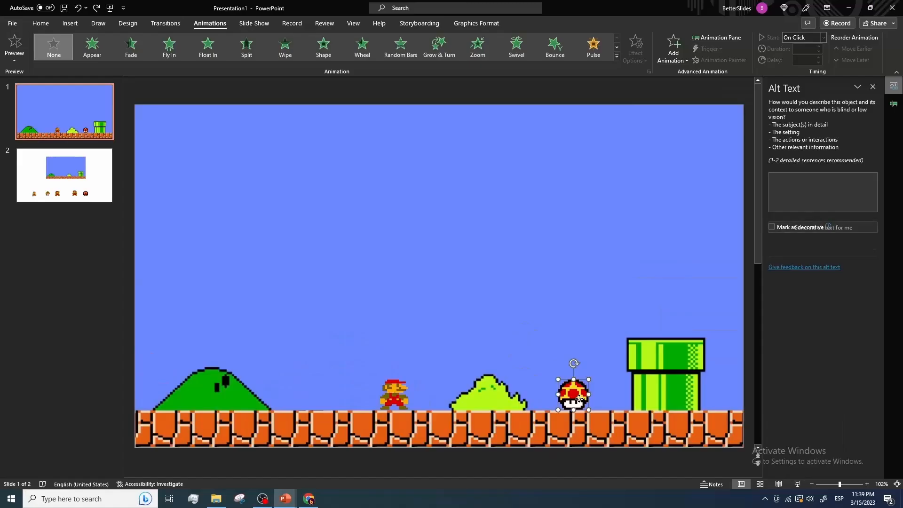
left_click_drag(535, 396, 0, 398)
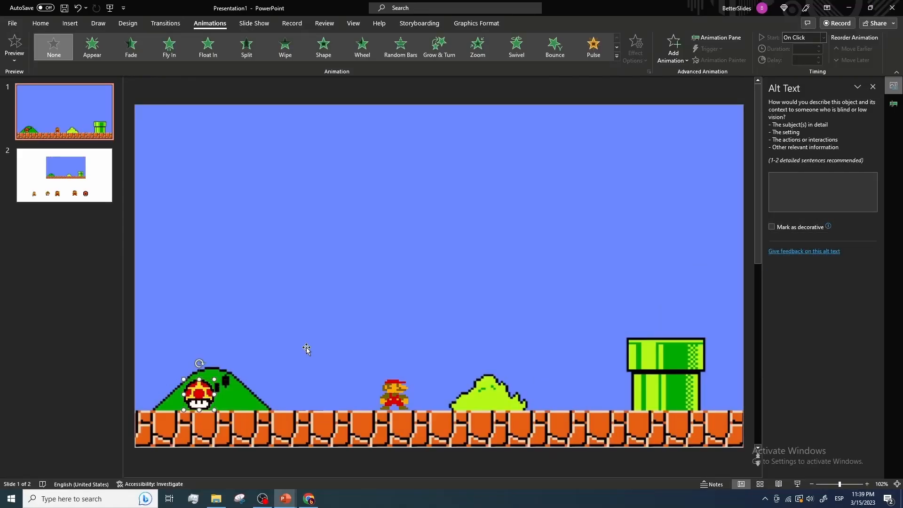
key("ctrl+z")
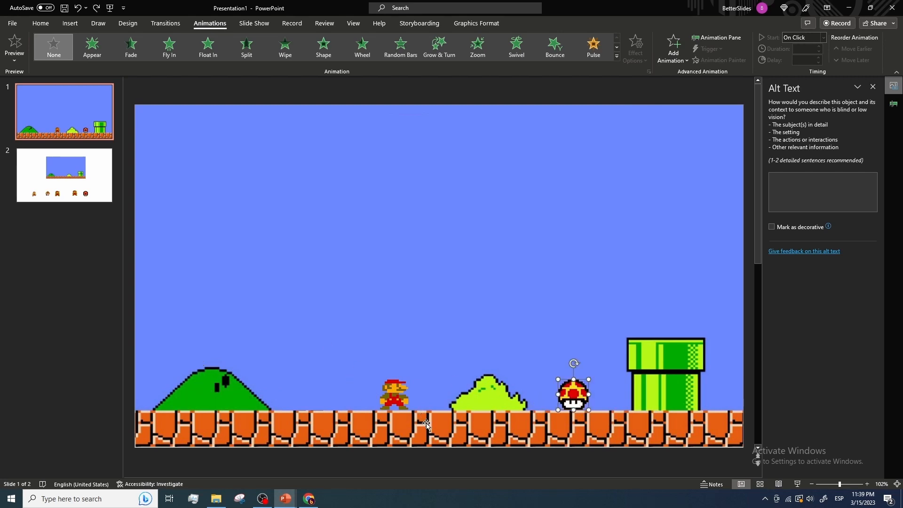
- Copy the running Mario GIF from slide 2 onto slide 1
left_click(65, 175)
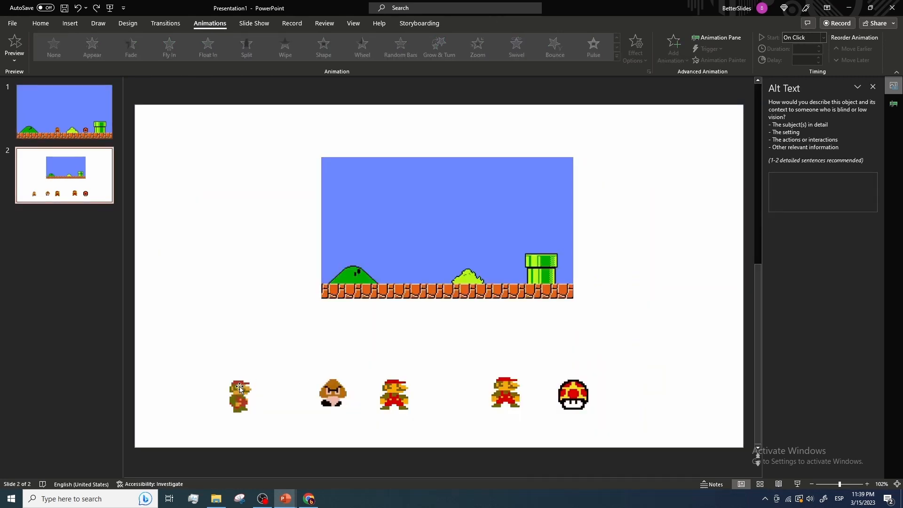
left_click(240, 405)
key("ctrl+c")
key("Page_Up")
key("ctrl+v")
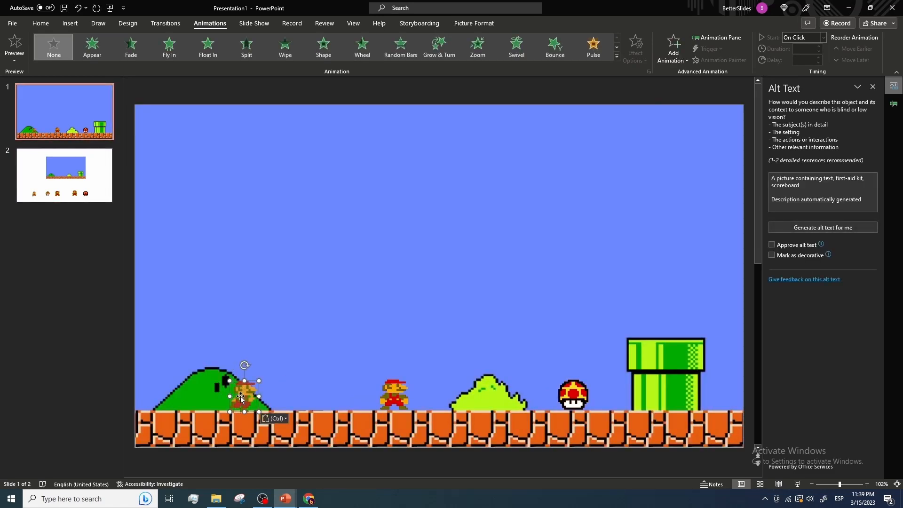
- Place the running Mario GIF on top of standing Mario, briefly lifting it straight up and putting it back
left_click_drag(246, 397, 396, 394)
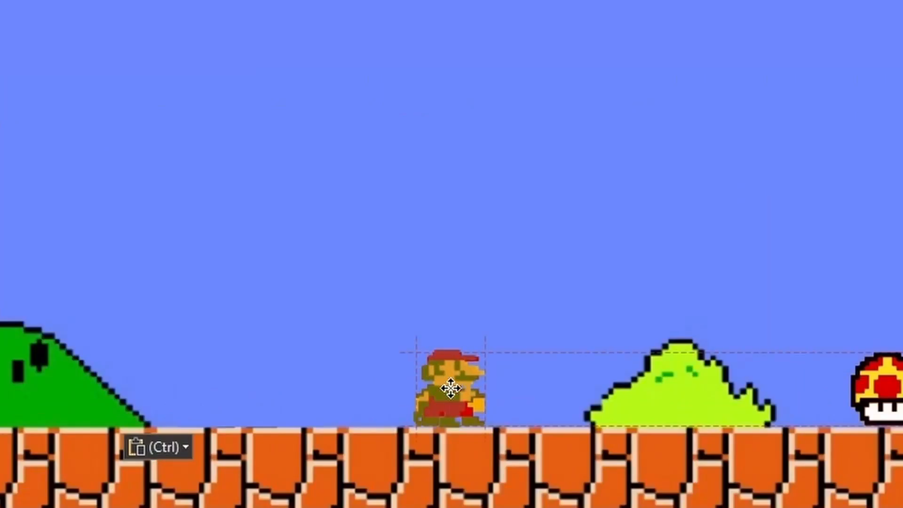
left_click_drag(451, 388, 450, 388)
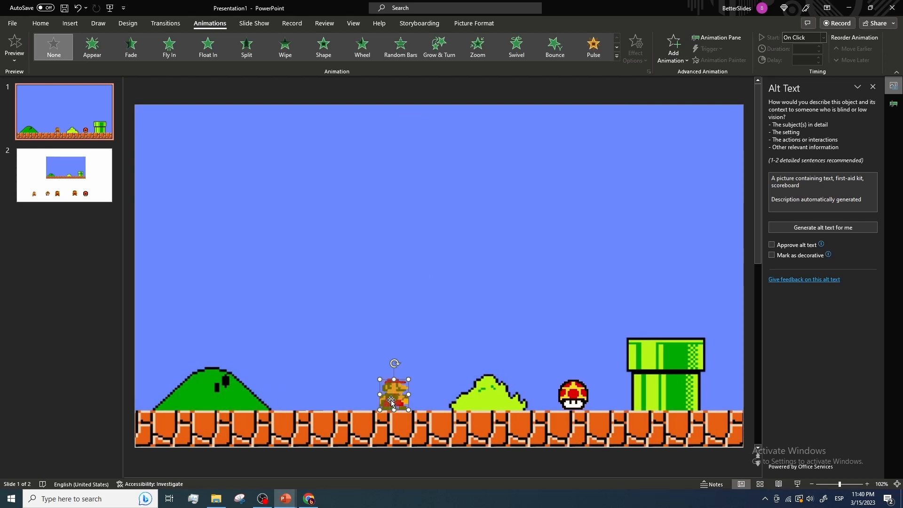
left_click_drag(391, 400, 391, 298, "ctrl")
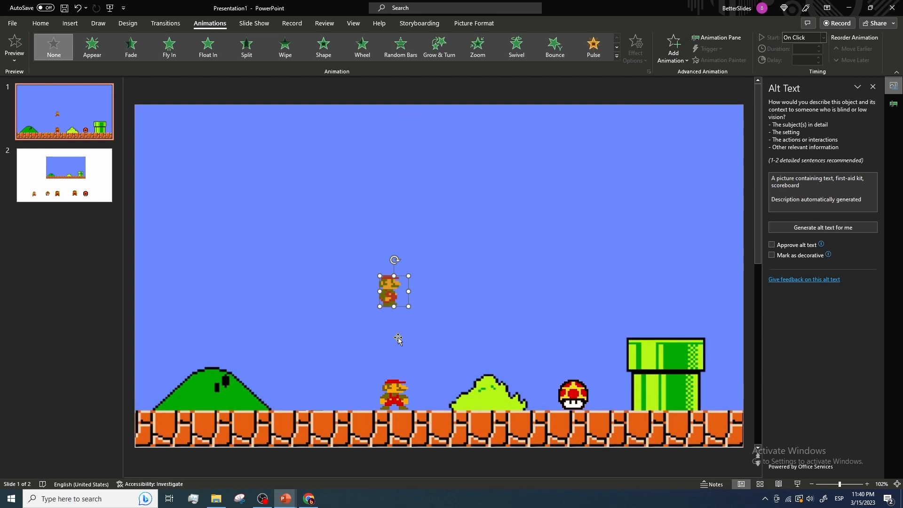
left_click_drag(398, 339, 396, 394)
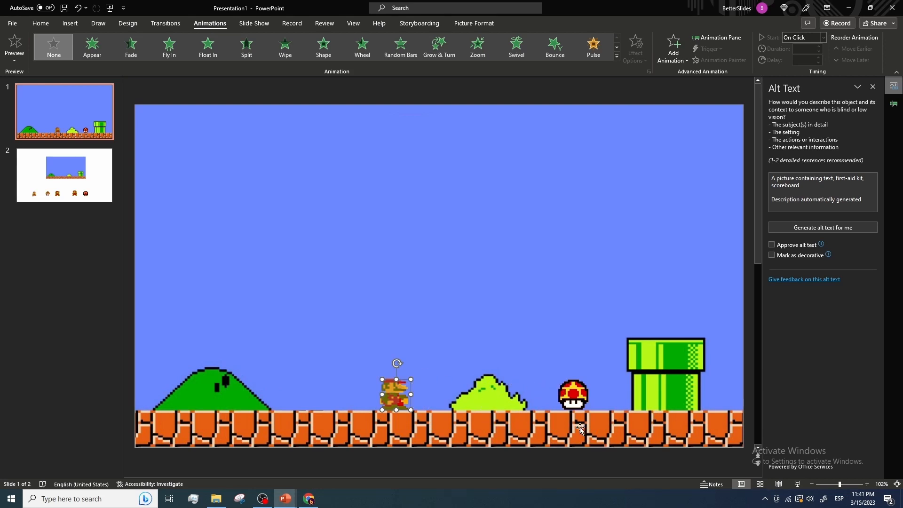
- Try the mushroom on the dark green hill, look at the arrangement options for running Mario, and return the mushroom beside the pipe
left_click(574, 404)
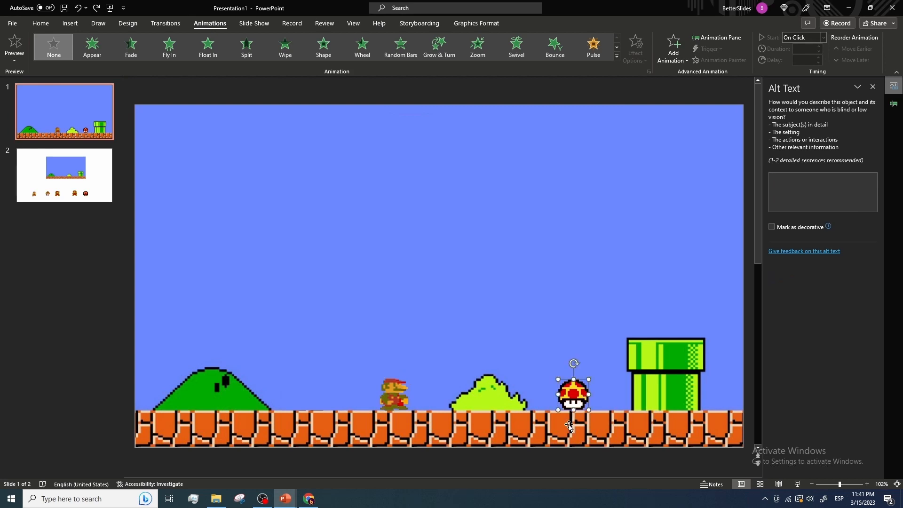
left_click_drag(570, 397, 204, 395)
left_click(411, 391)
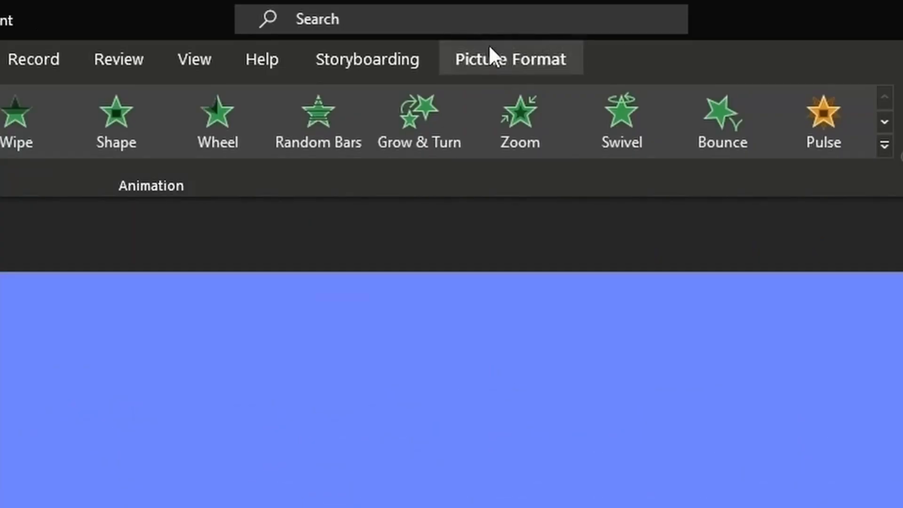
left_click(490, 47)
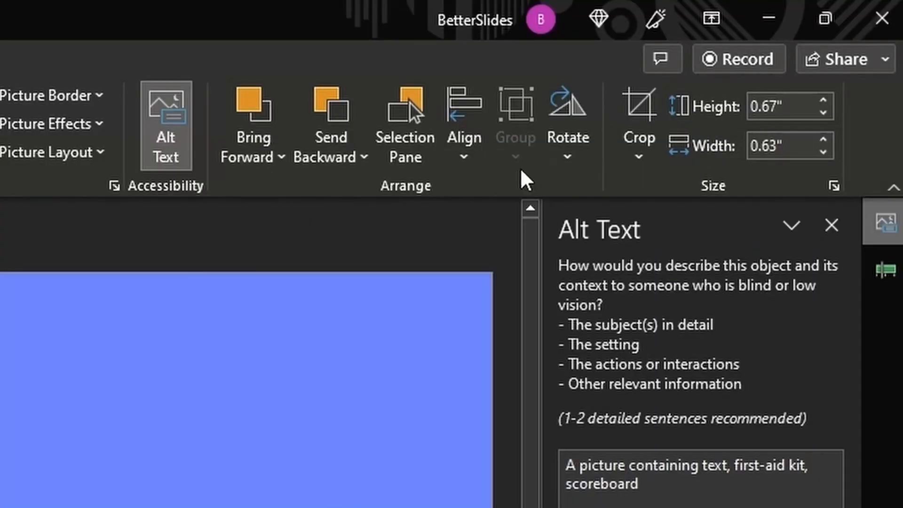
left_click(580, 155)
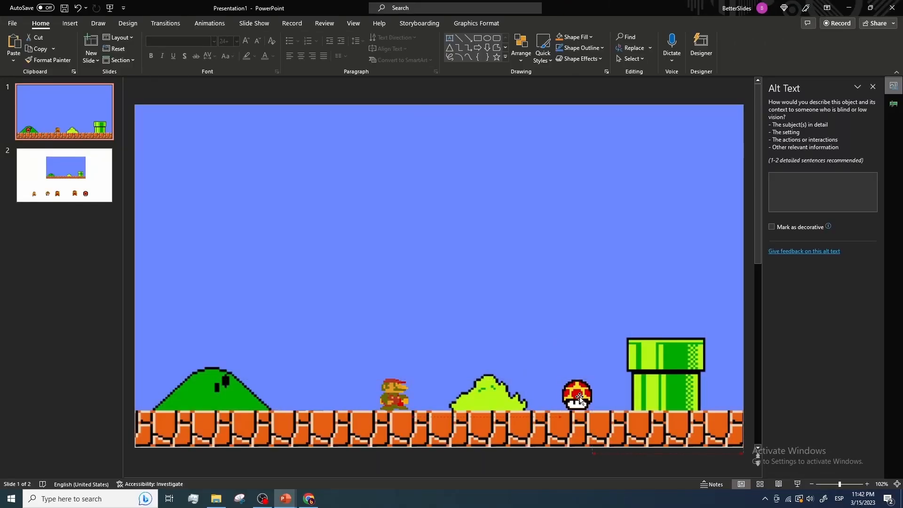
left_click(579, 399)
- Add a Lines motion path to the running Mario GIF and set its direction to Right
left_click(393, 382)
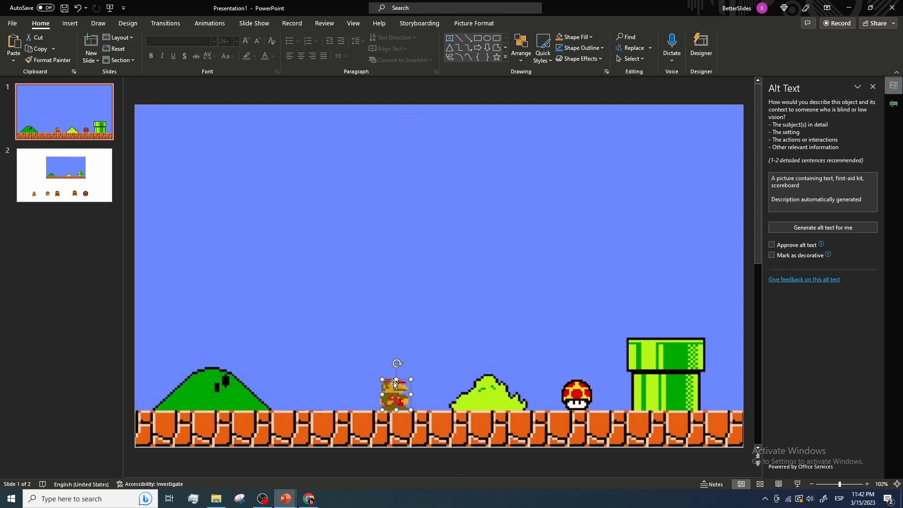
left_click(209, 23)
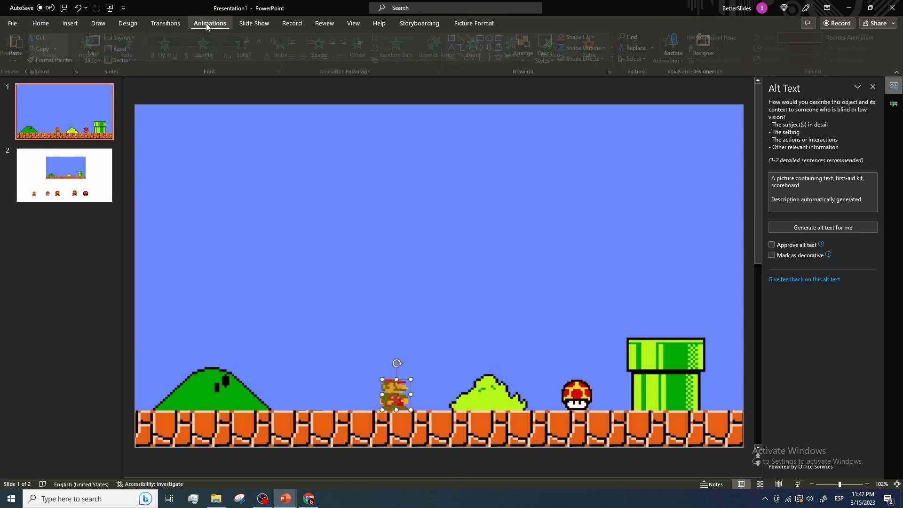
left_click(682, 58)
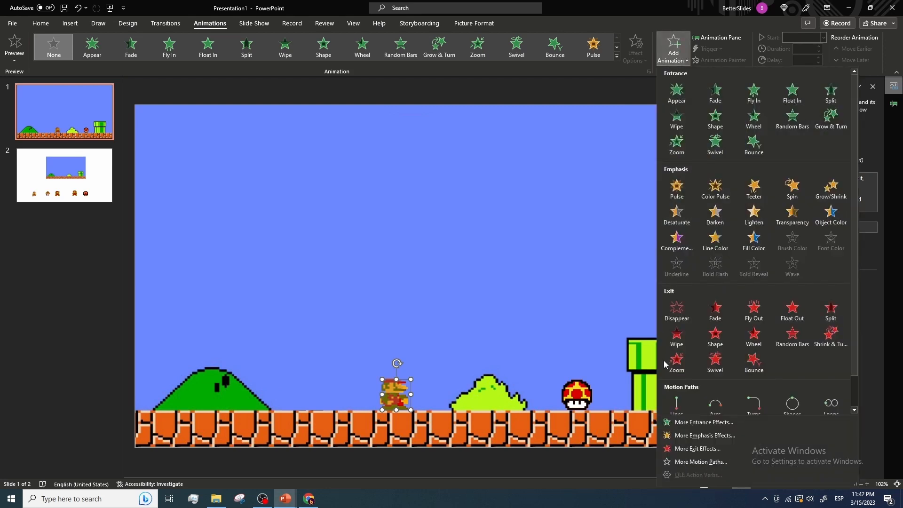
left_click(672, 398)
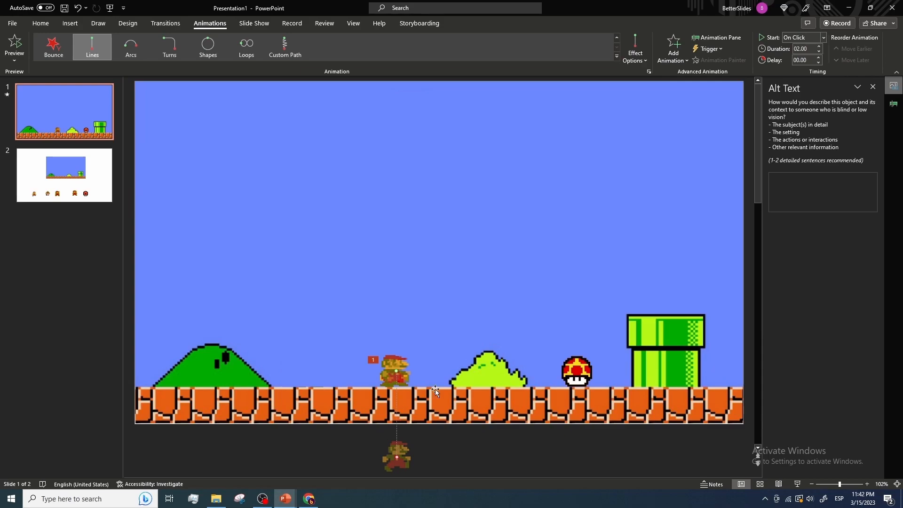
left_click(635, 58)
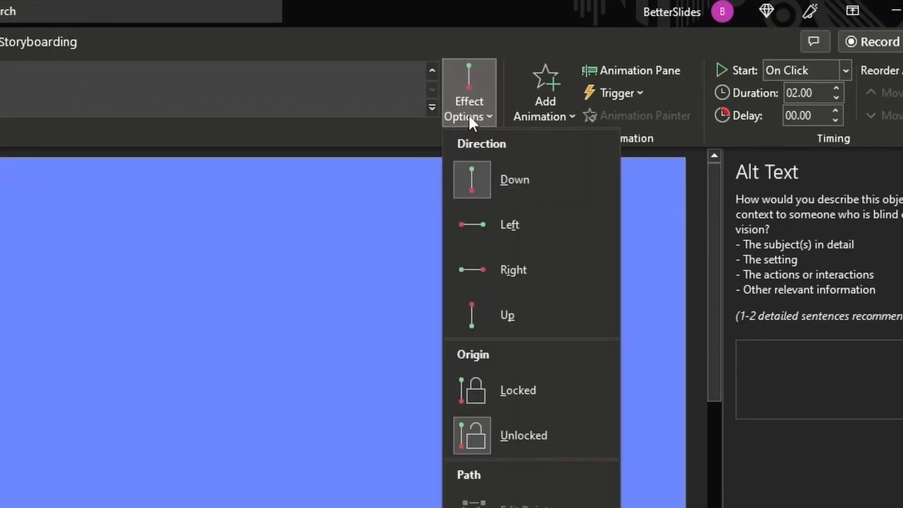
left_click(547, 275)
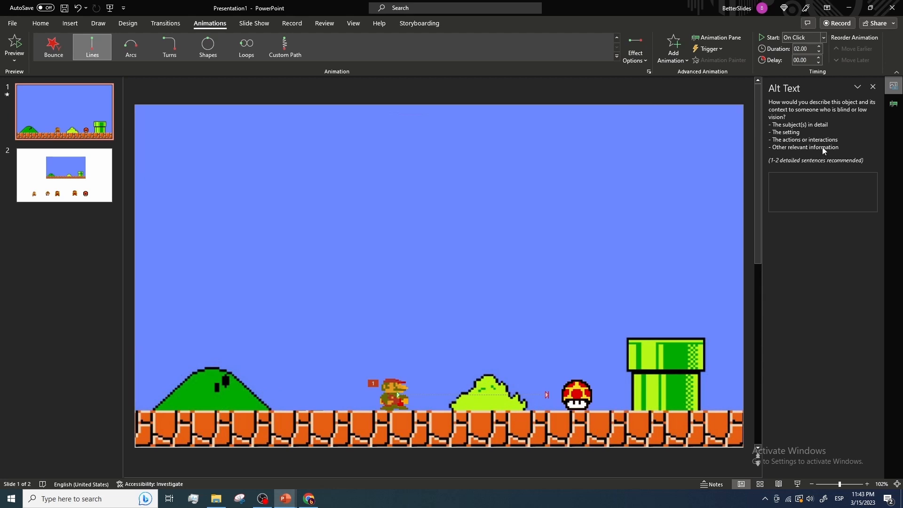
- Show the list of slide animations and move the running Mario GIF just above standing Mario
left_click(894, 103)
left_click_drag(391, 388, 401, 348)
- Add a Disappear exit effect to standing Mario and set it to start With Previous
left_click(405, 404)
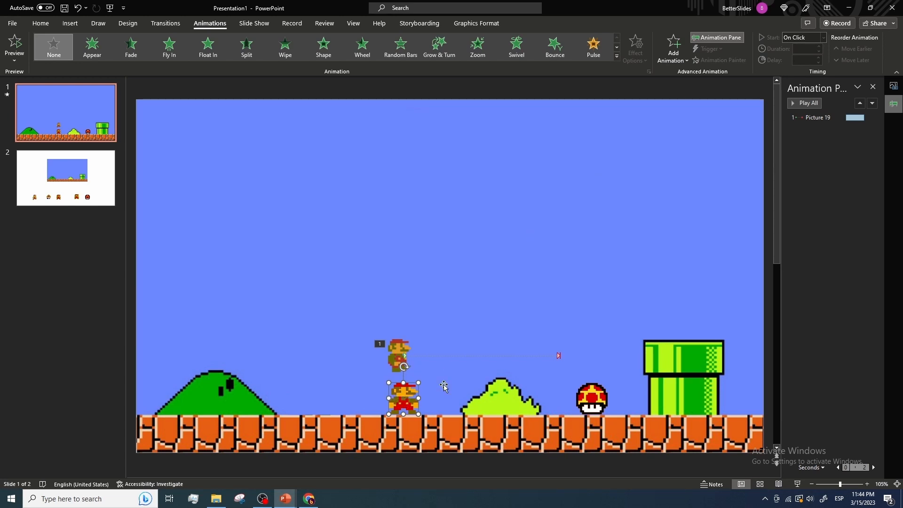
left_click(674, 50)
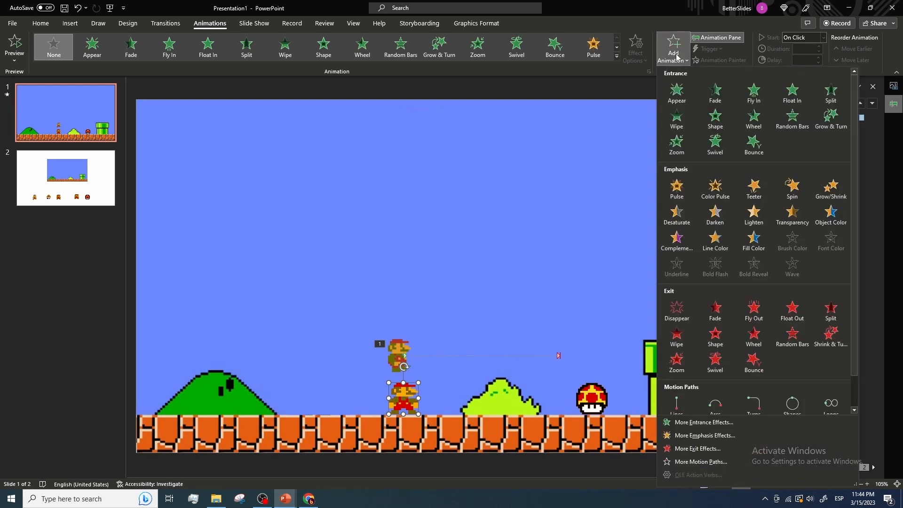
left_click(671, 308)
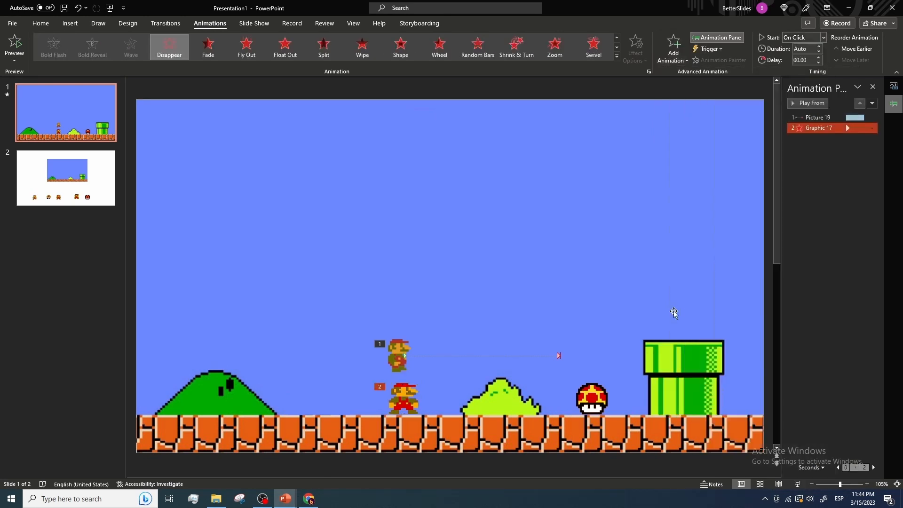
left_click(872, 128)
left_click(836, 150)
- Add an Appear entrance effect to the running Mario GIF, keeping its existing motion path
left_click(395, 349)
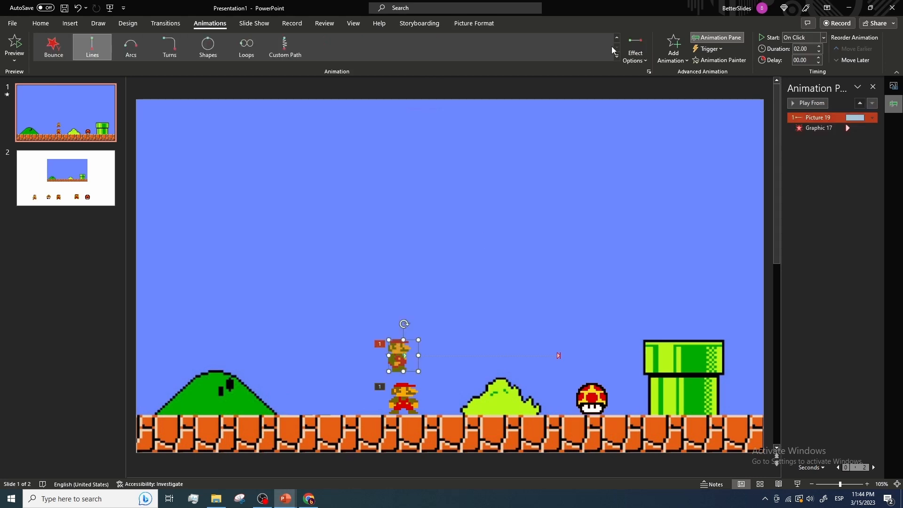
left_click(678, 61)
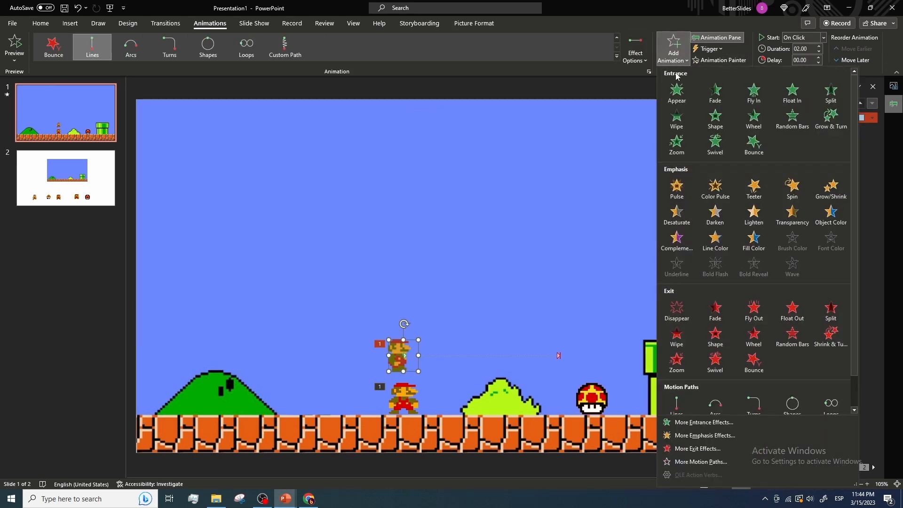
left_click(677, 90)
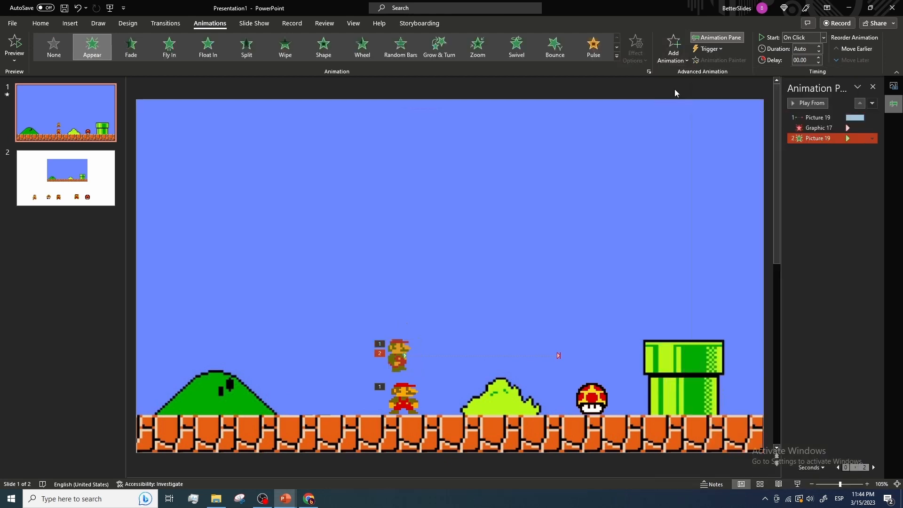
- Reorder the animations so running Mario's Appear comes first and standing Mario's Disappear second, ahead of the motion path
left_click(814, 133, "ctrl")
left_click(817, 138)
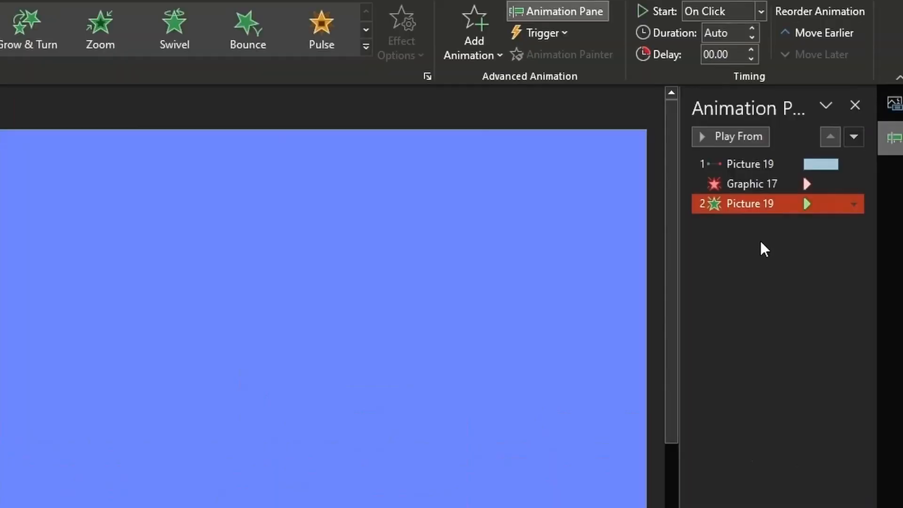
left_click(814, 132, "ctrl")
left_click(737, 205)
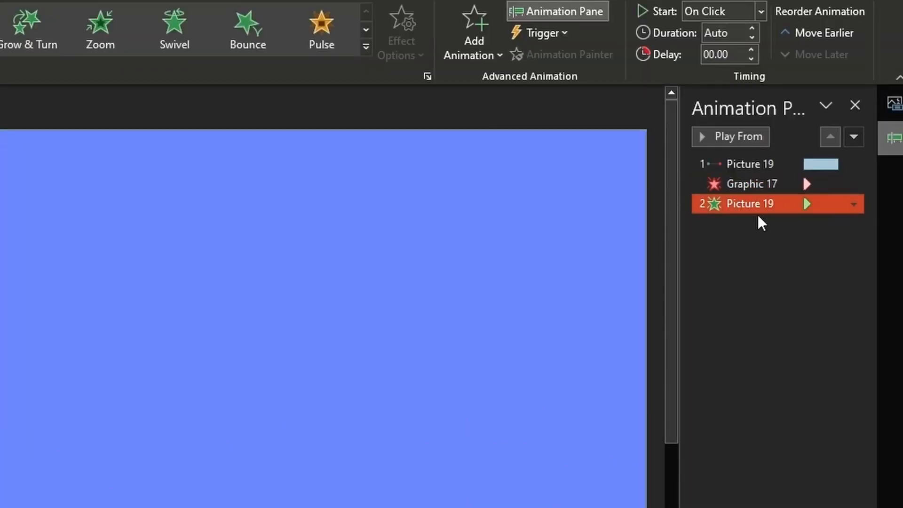
left_click(853, 204)
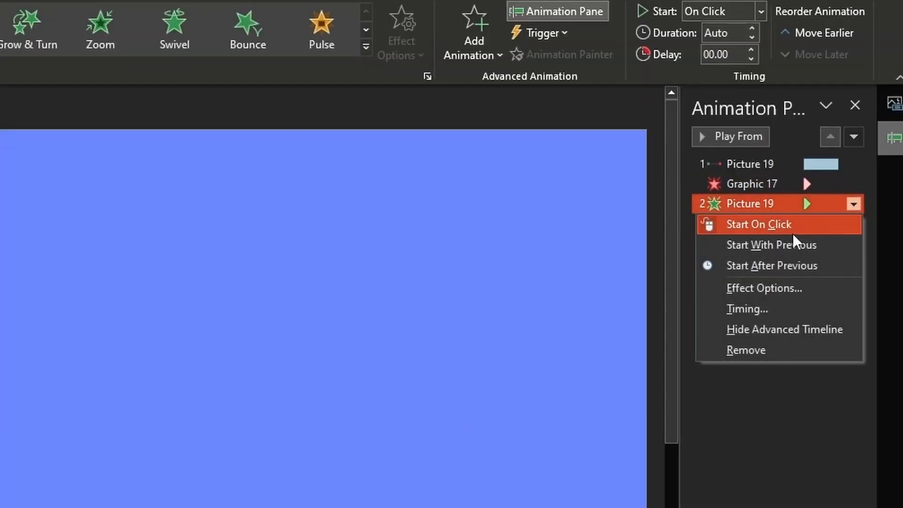
left_click(728, 200)
left_click_drag(738, 200, 740, 158)
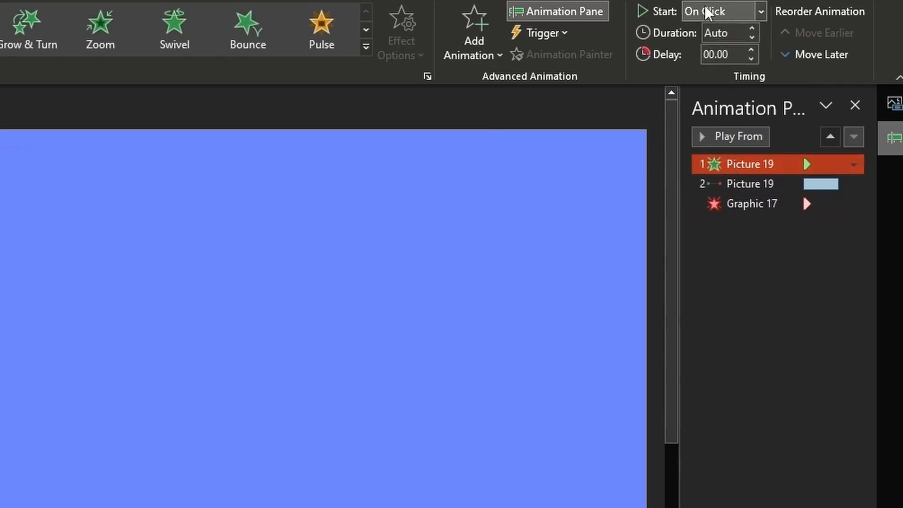
left_click(736, 205)
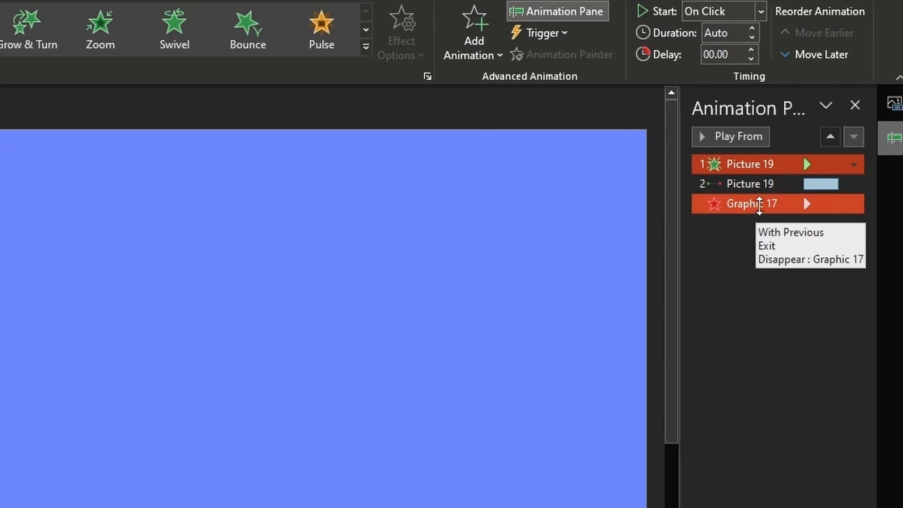
left_click_drag(756, 211, 752, 175)
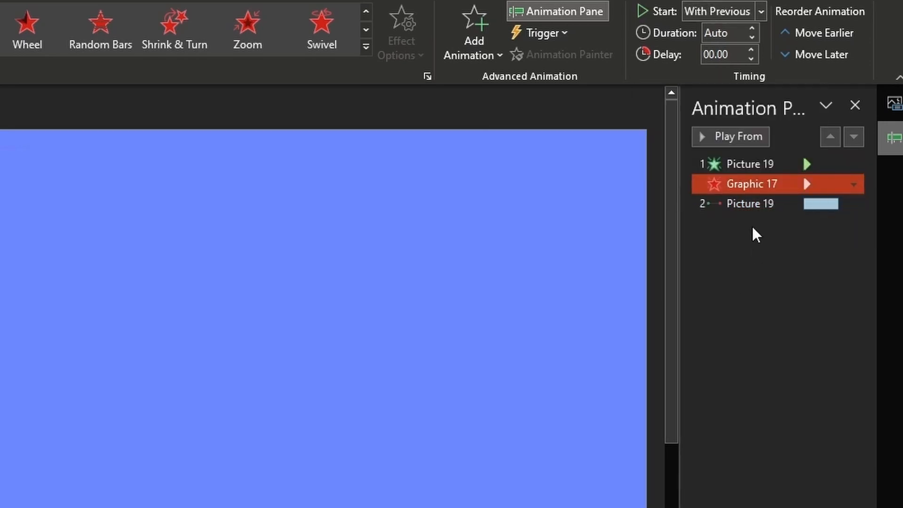
- Set running Mario's motion path to start With Previous
left_click(756, 203)
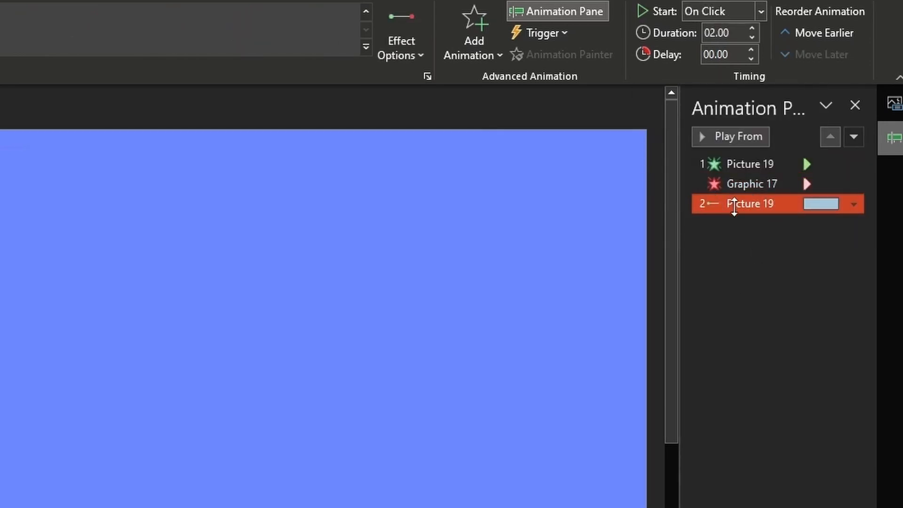
left_click(854, 204)
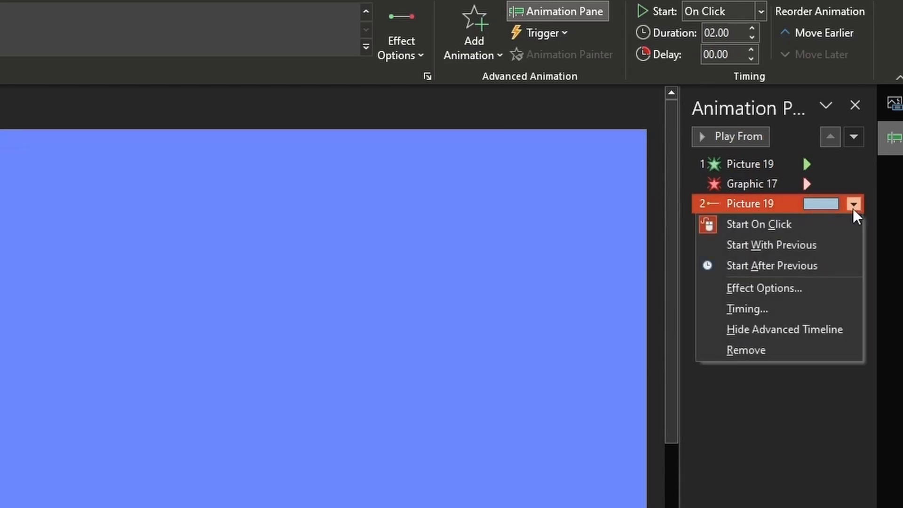
left_click(770, 251)
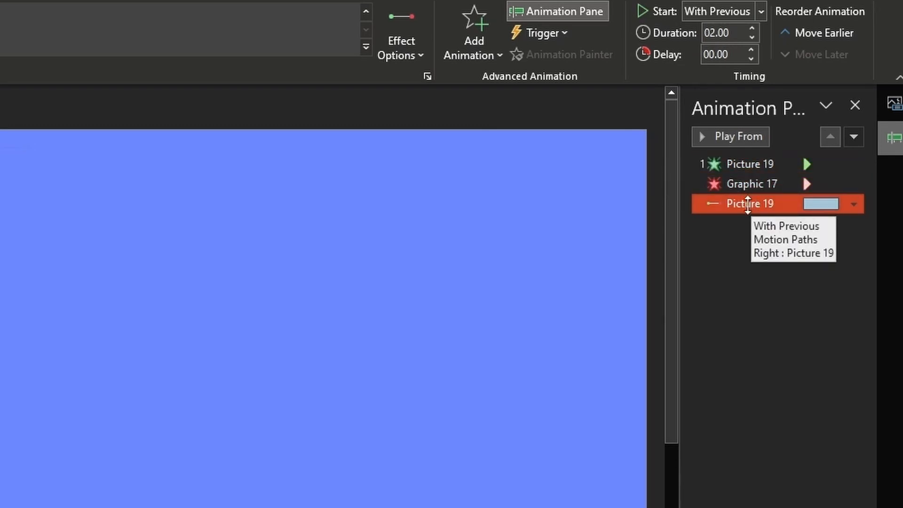
left_click(856, 205)
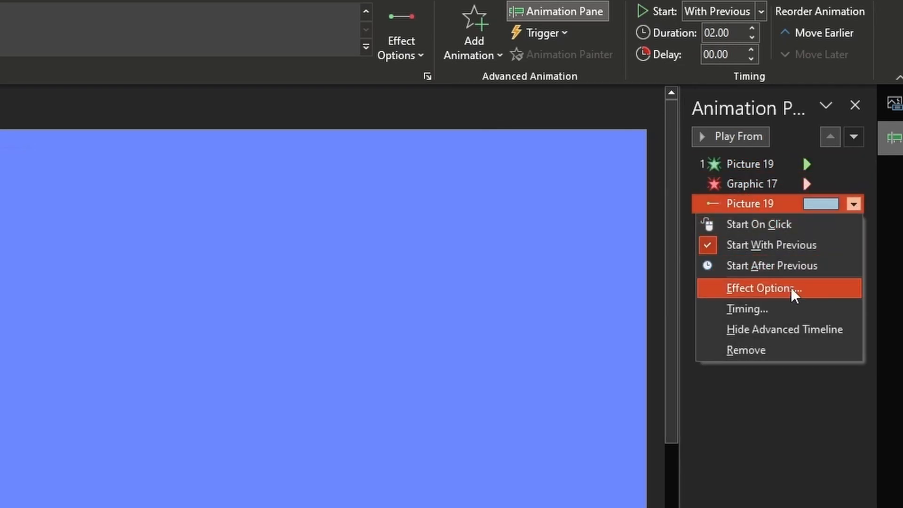
left_click(788, 289)
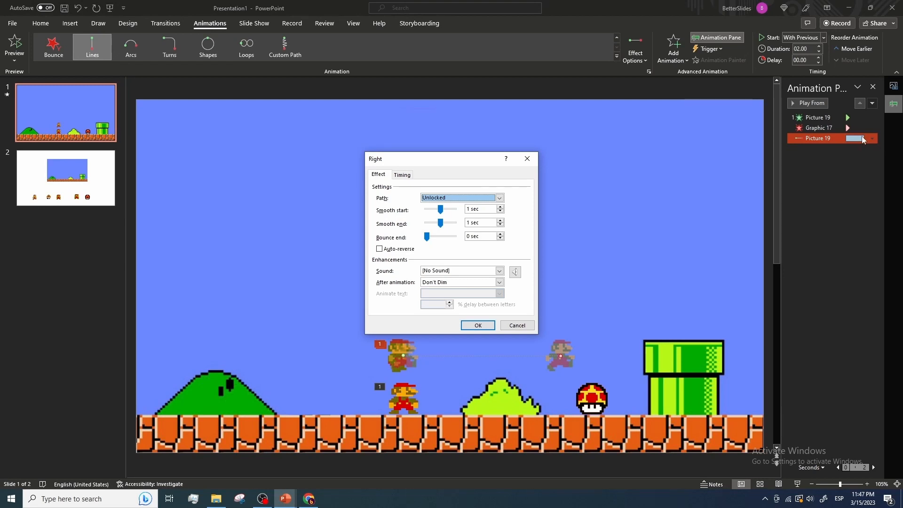
left_click(520, 324)
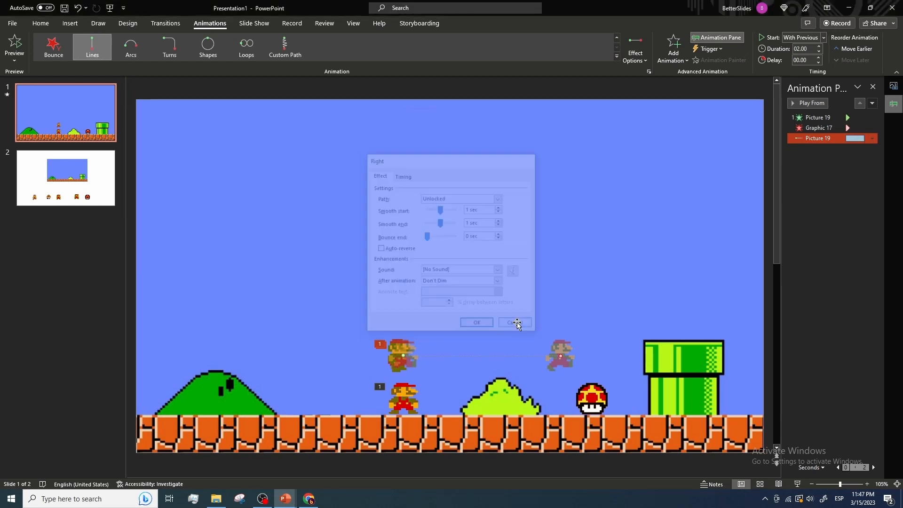
- Set the smooth start and smooth end of running Mario's motion path to 0 sec
left_click(873, 139)
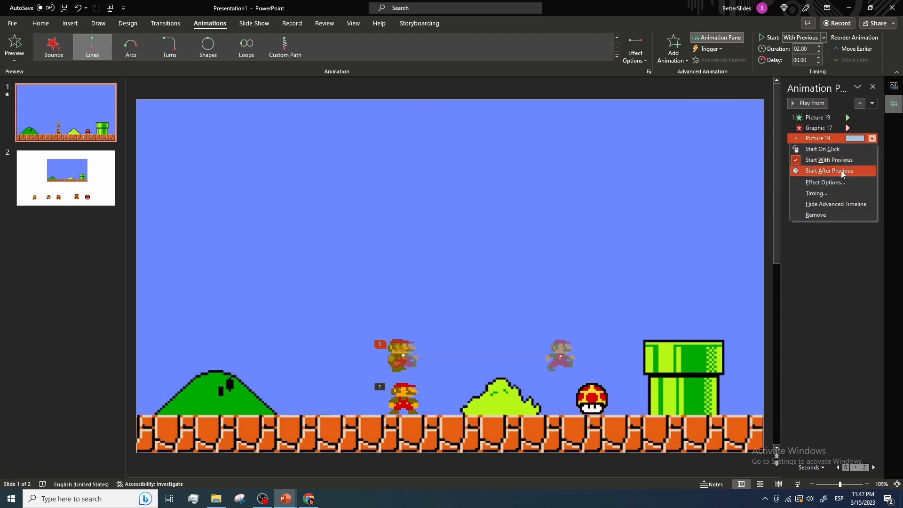
left_click(834, 183)
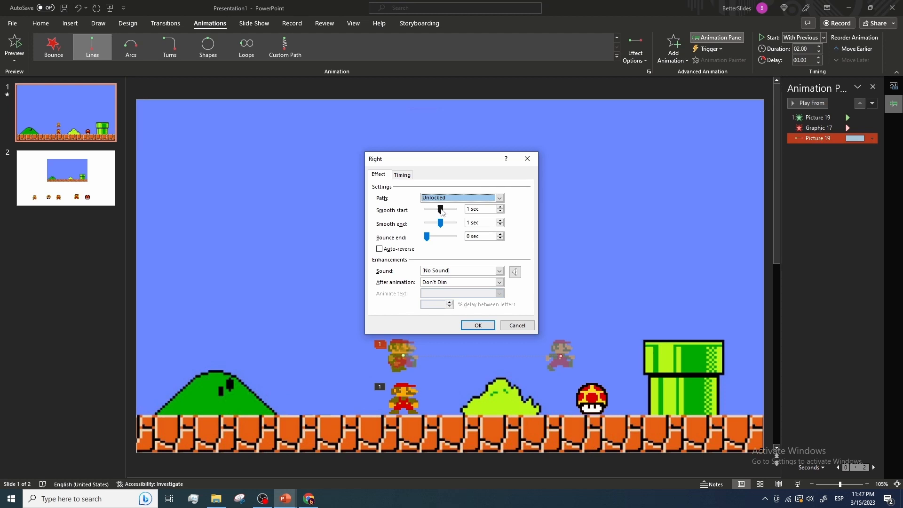
left_click_drag(441, 211, 427, 224)
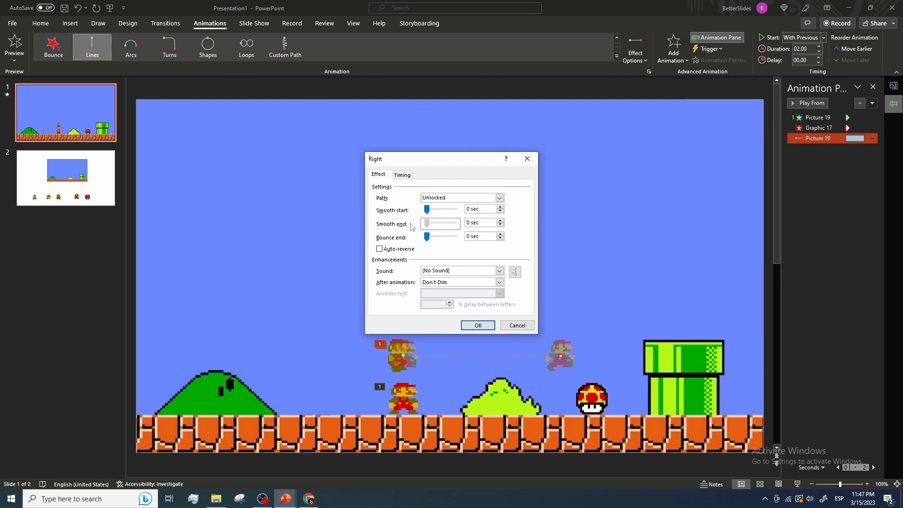
left_click(485, 329)
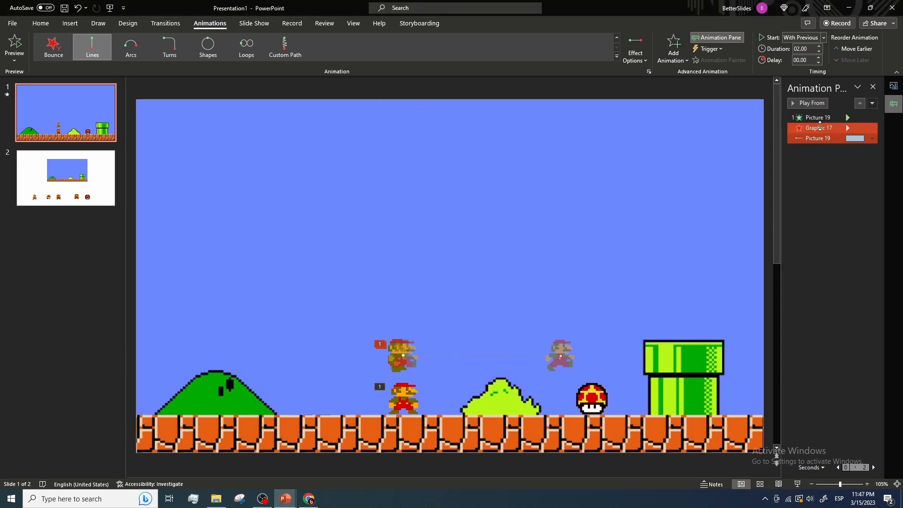
- Set the duration of running Mario's motion path to 1.3 seconds
left_click(807, 49)
type("1")
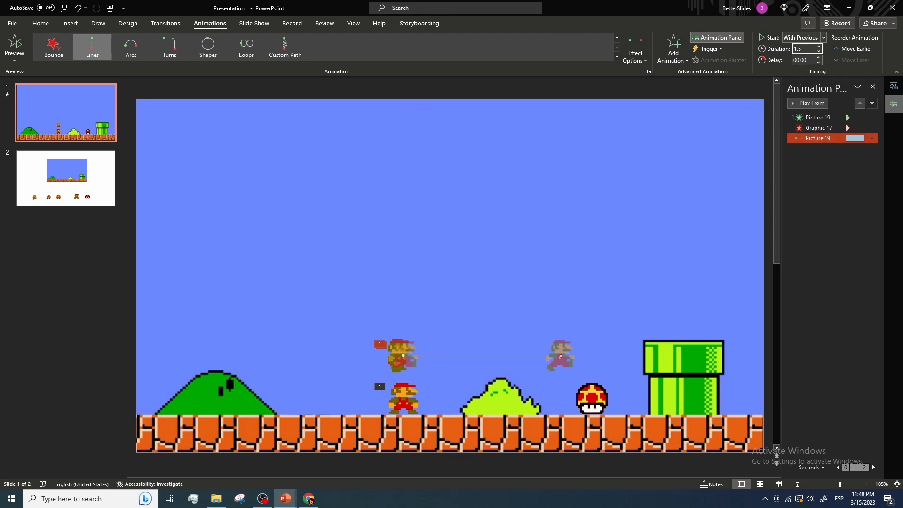
type(".3")
key("Return")
- Move the running Mario GIF down onto the ground so it overlaps standing Mario
left_click(405, 343)
left_click_drag(397, 348, 405, 392)
left_click(497, 312)
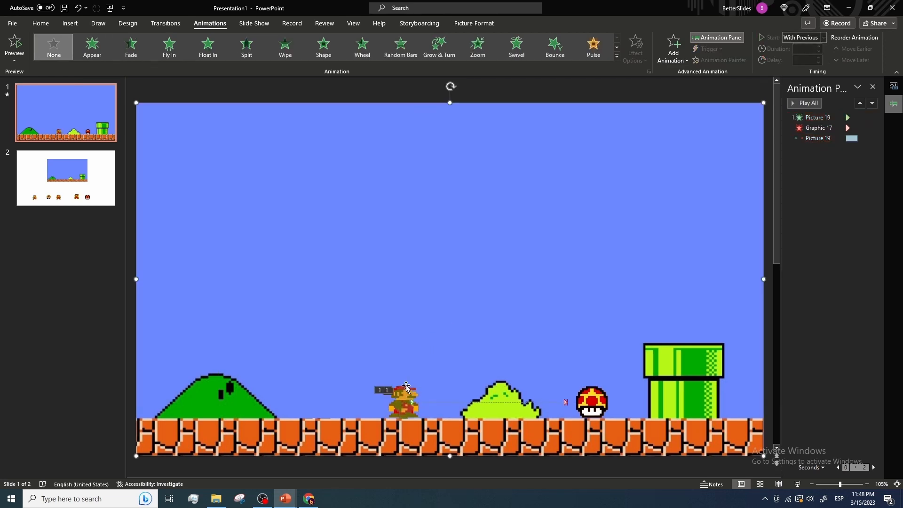
- Play the current slide as a slide show, trigger Mario's run toward the mushroom, and return to editing
left_click(798, 484)
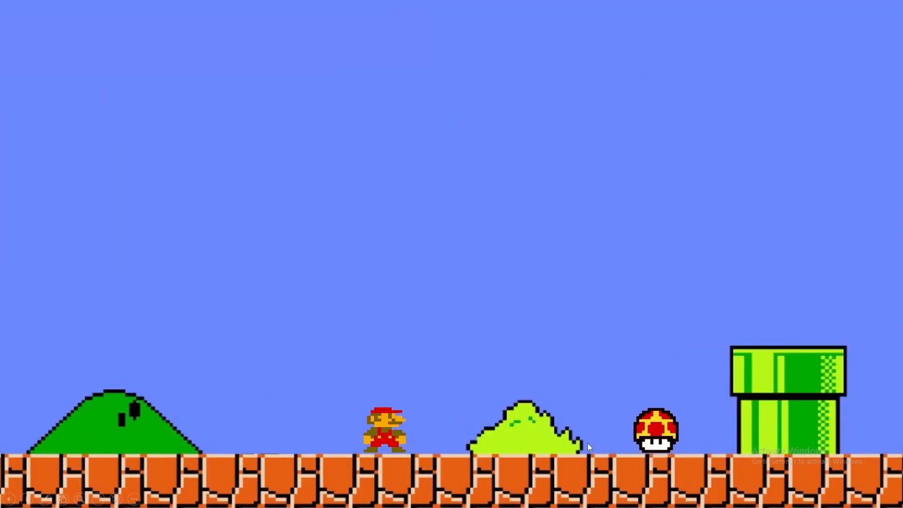
left_click(435, 409)
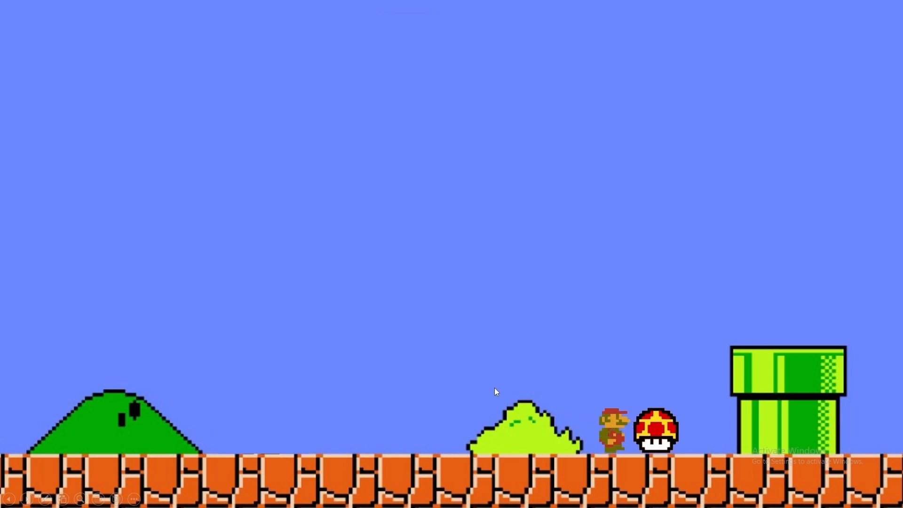
key("Escape")
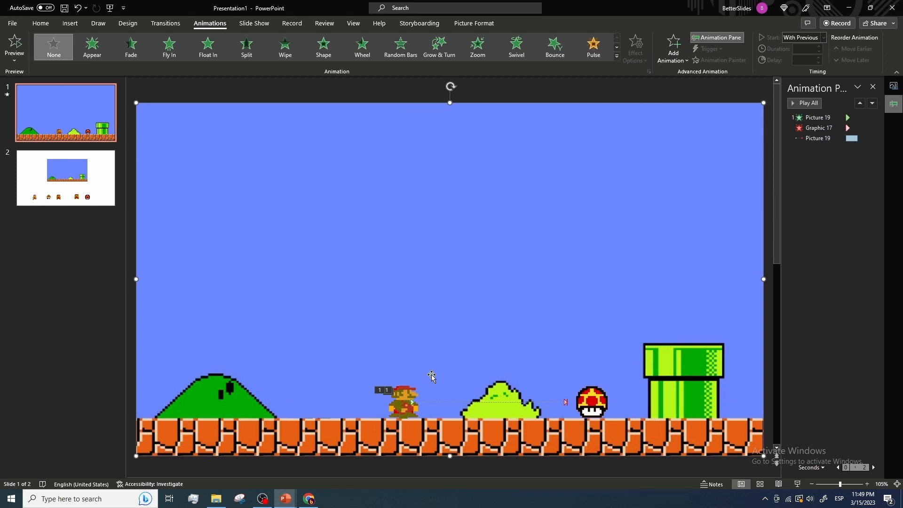
- Add a Disappear exit effect to the running Mario GIF and set it to start After Previous
left_click(407, 398)
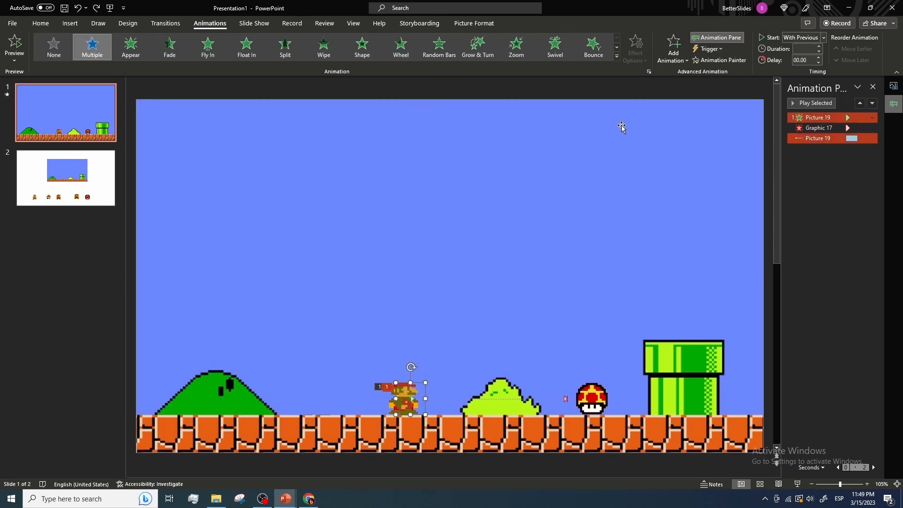
left_click(673, 47)
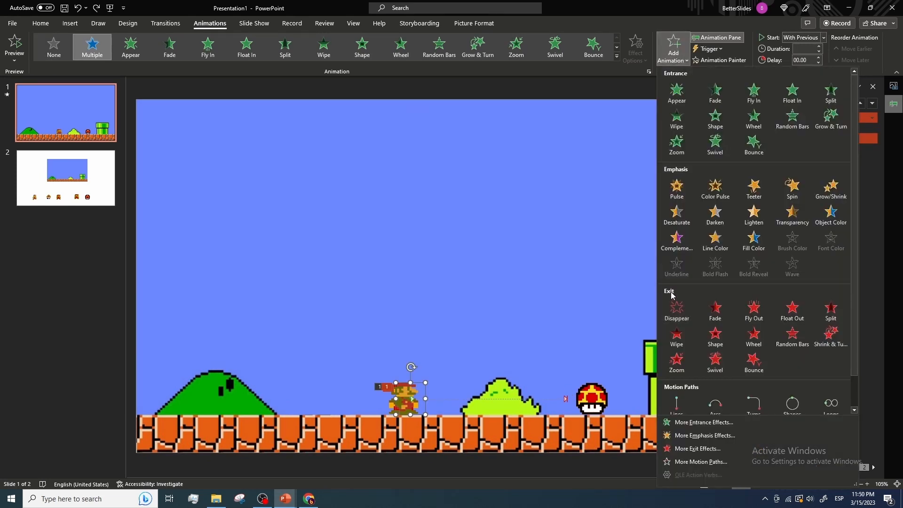
left_click(676, 308)
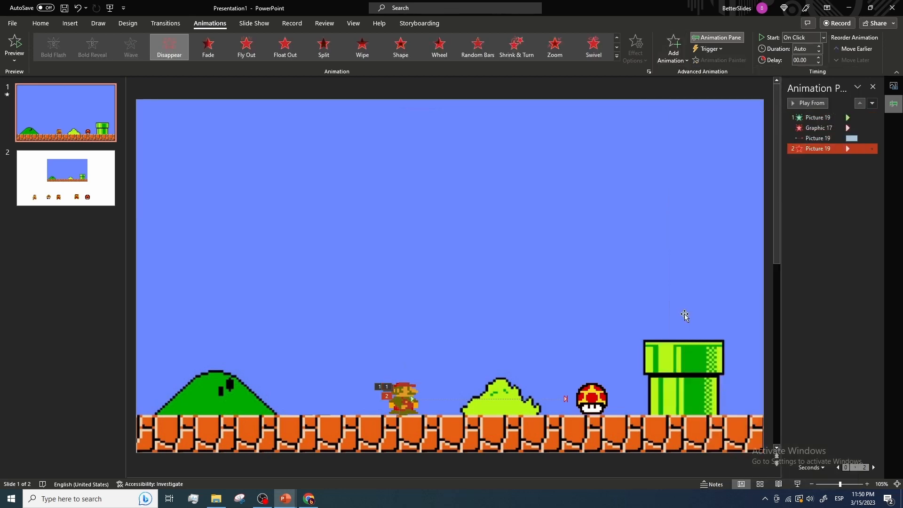
left_click(871, 148)
left_click(829, 183)
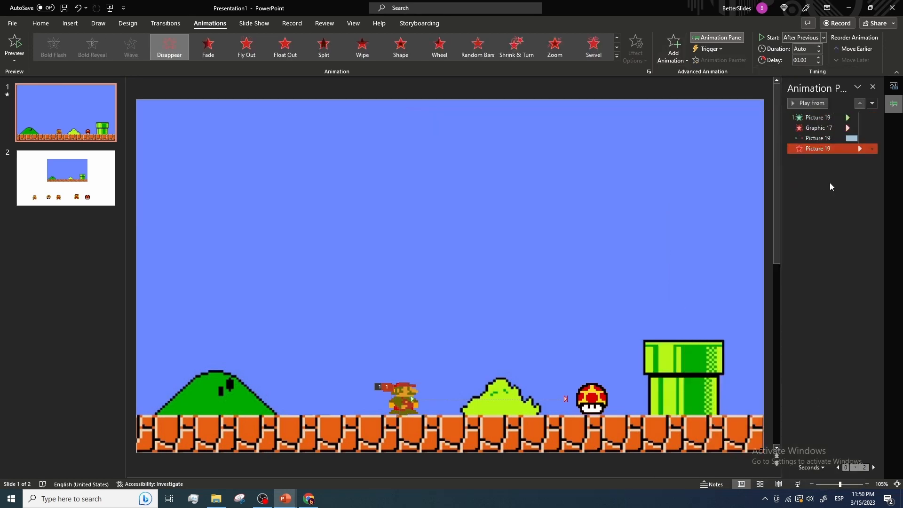
- Lift running Mario aside, place a copy of standing Mario between the bush and the mushroom, and put running Mario back over the original
left_click(406, 375)
left_click_drag(406, 375, 406, 361)
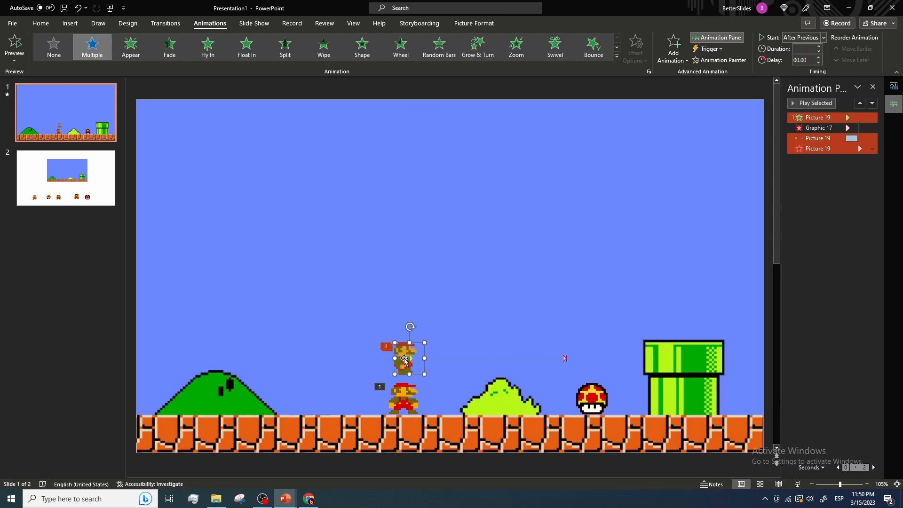
left_click(405, 400)
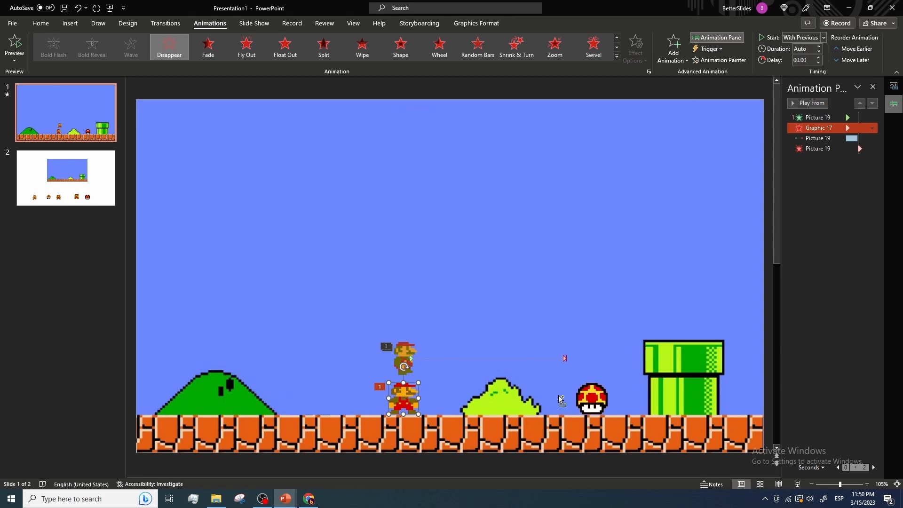
key("ctrl+v")
left_click_drag(405, 399, 555, 399)
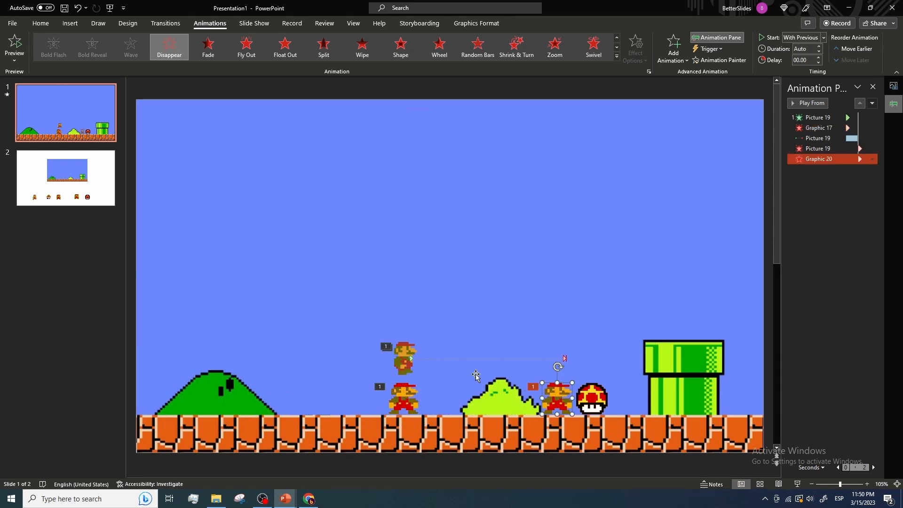
left_click(406, 355)
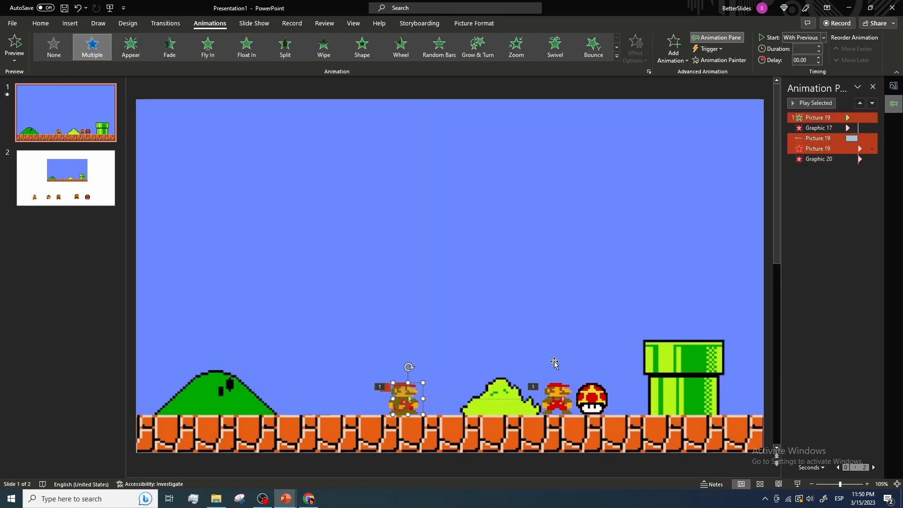
- Remove the Disappear exit effect from the standing Mario copy beside the mushroom
left_click(555, 348)
left_click(557, 395)
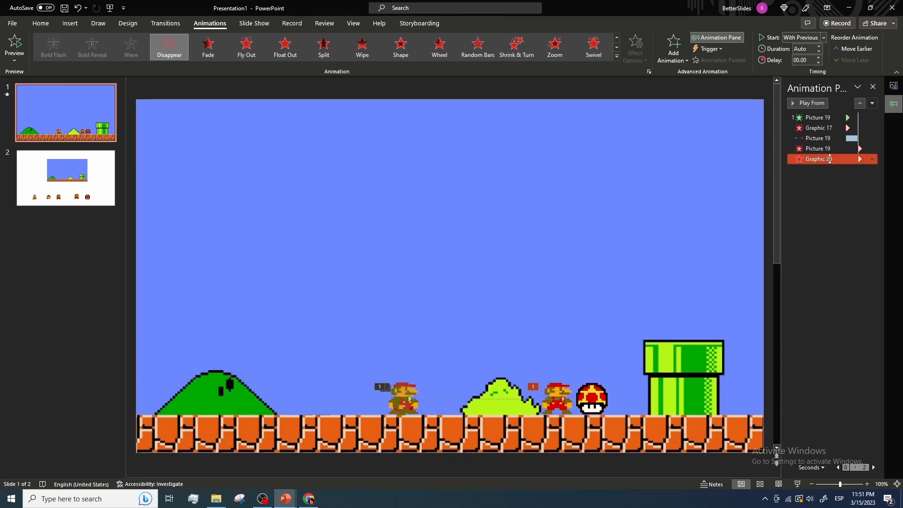
key("Delete")
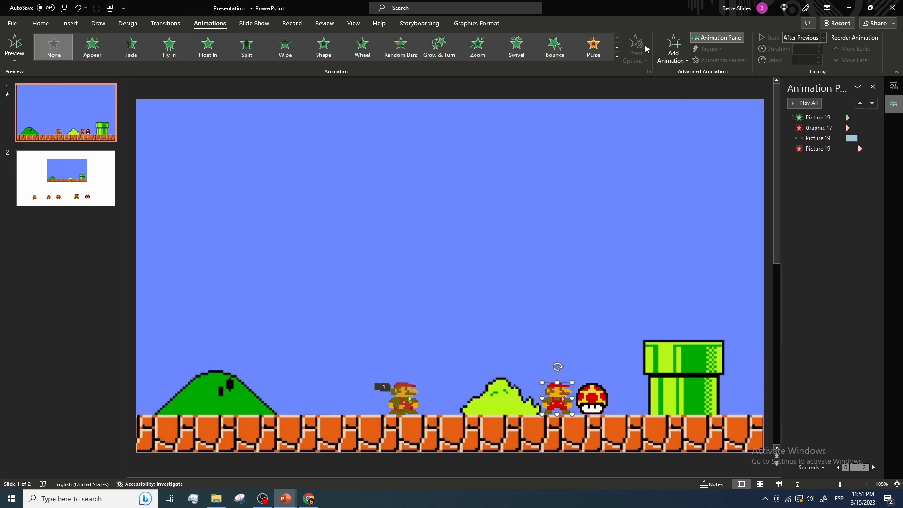
- Add an Appear entrance effect to the standing Mario beside the mushroom and set it to start With Previous
left_click(673, 50)
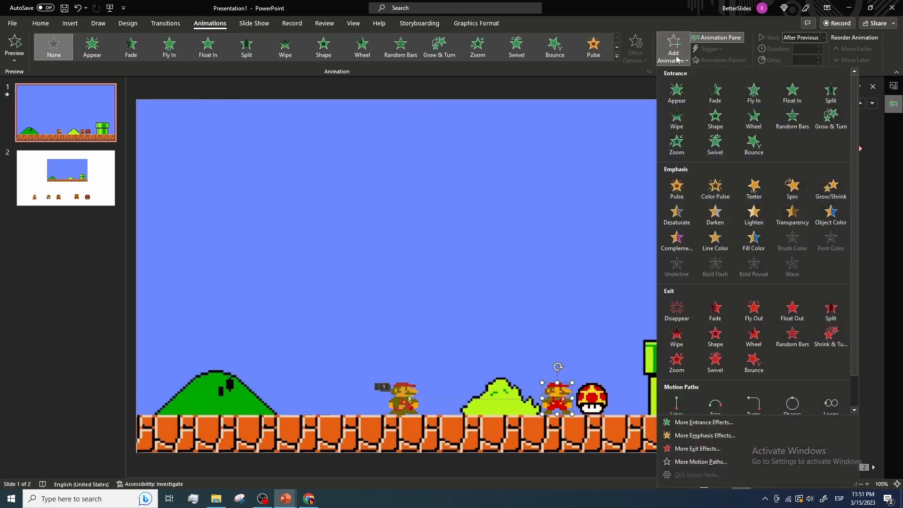
left_click(676, 90)
left_click(871, 160)
left_click(835, 181)
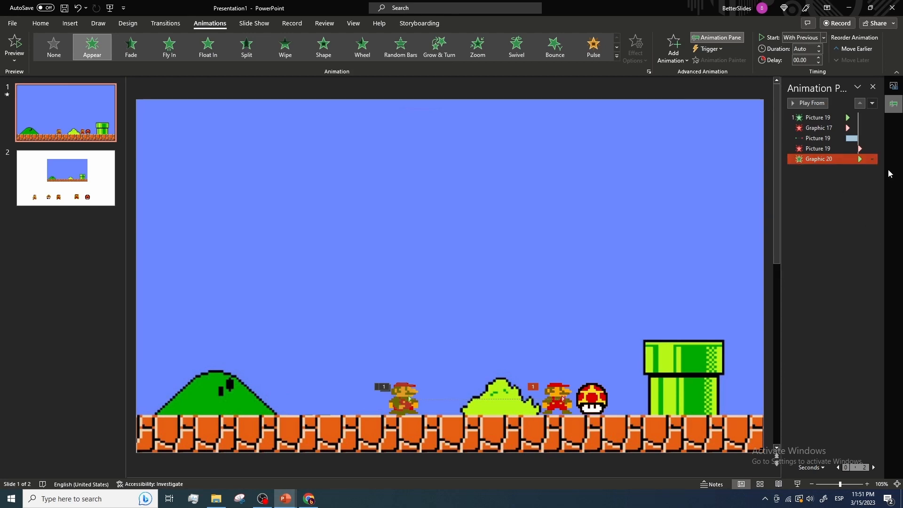
left_click(825, 149, "shift")
left_click(820, 159)
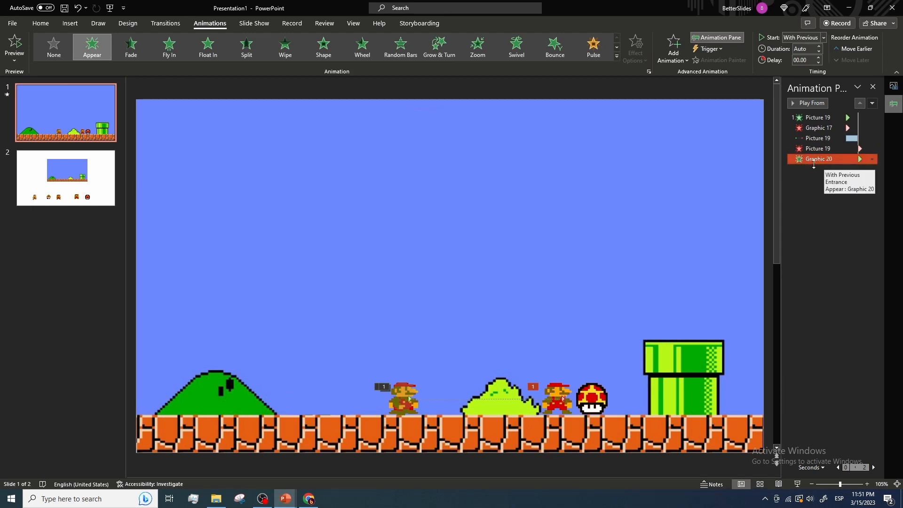
left_click(812, 149, "shift")
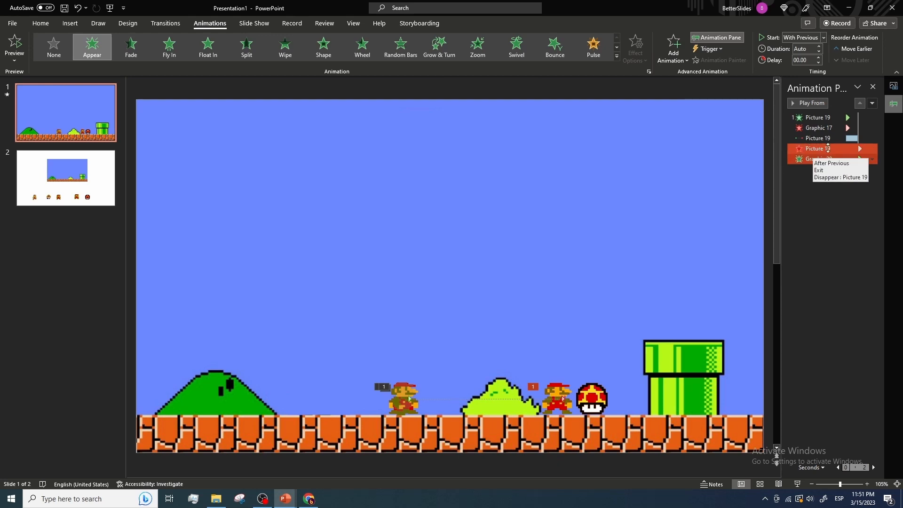
left_click(805, 159)
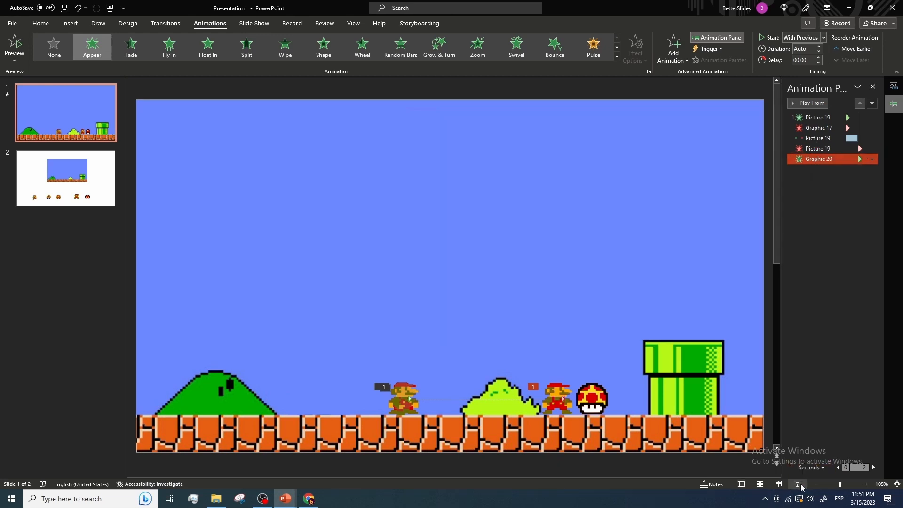
- Play the current slide as a slide show, trigger the run ending in standing Mario, and return to editing
left_click(798, 484)
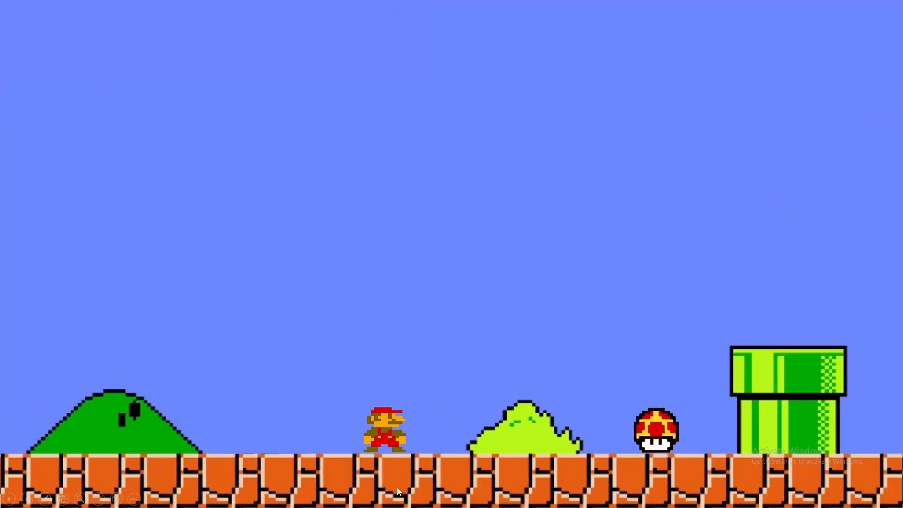
left_click(507, 364)
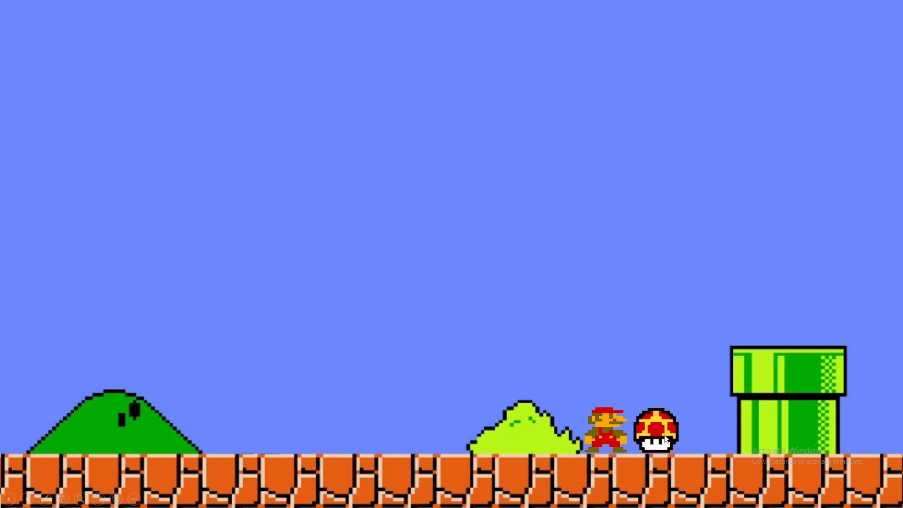
key("Escape")
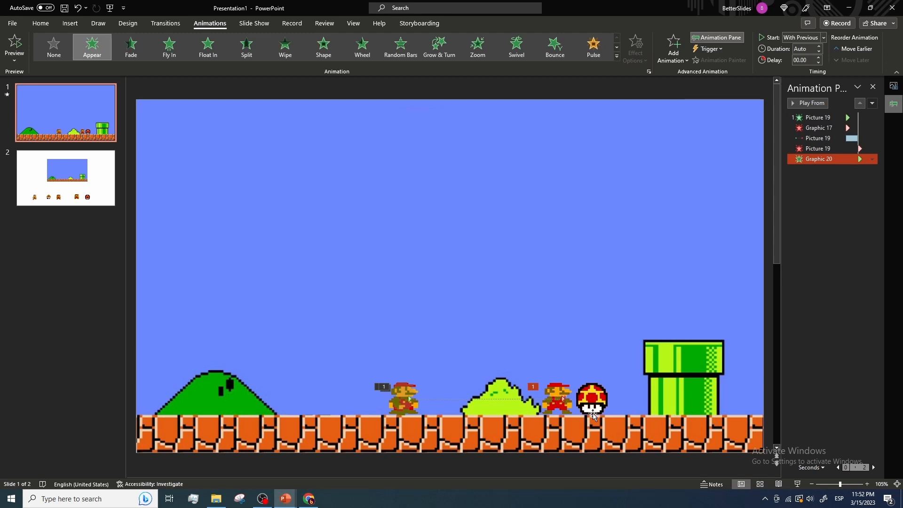
- Add a Grow/Shrink emphasis effect to the standing Mario beside the mushroom, with a custom size of 170%
left_click(561, 393)
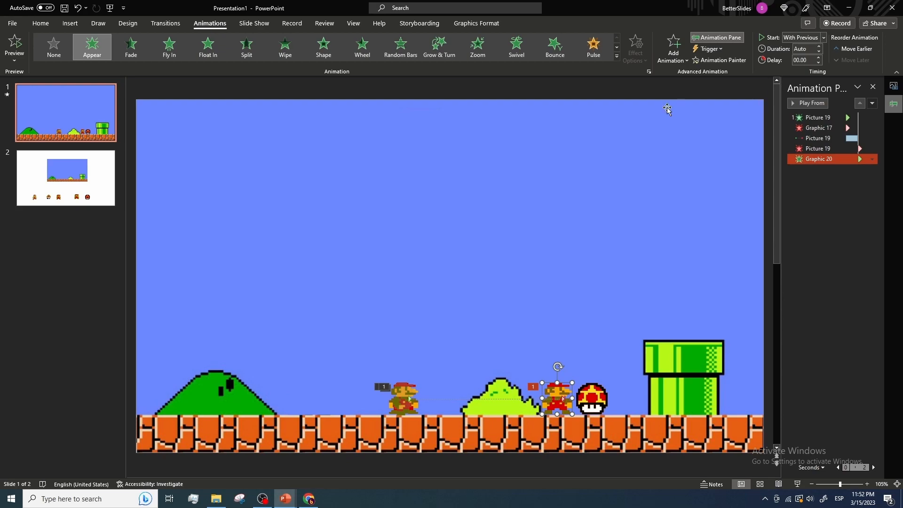
left_click(673, 47)
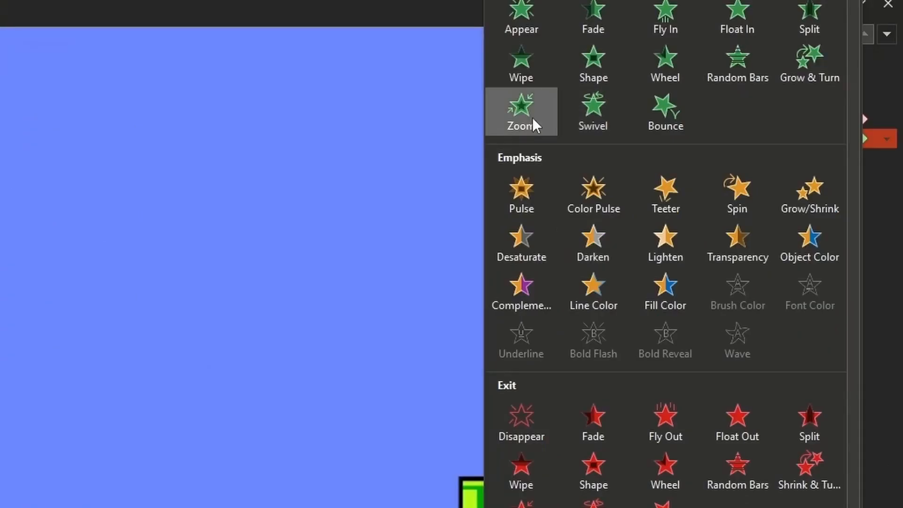
left_click(820, 204)
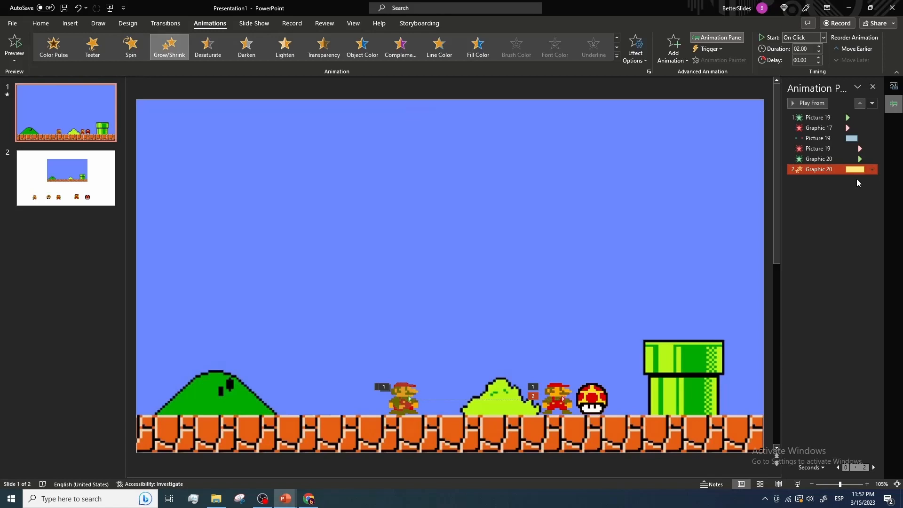
left_click(872, 169)
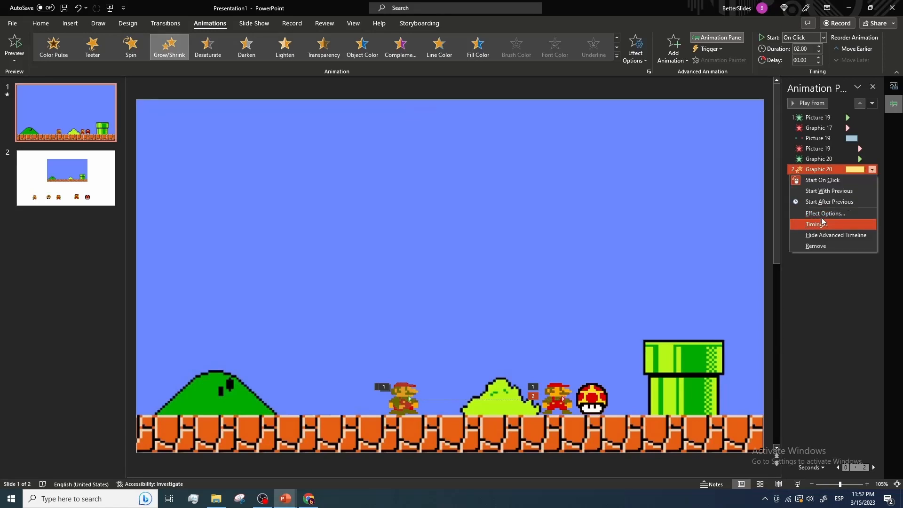
left_click(827, 214)
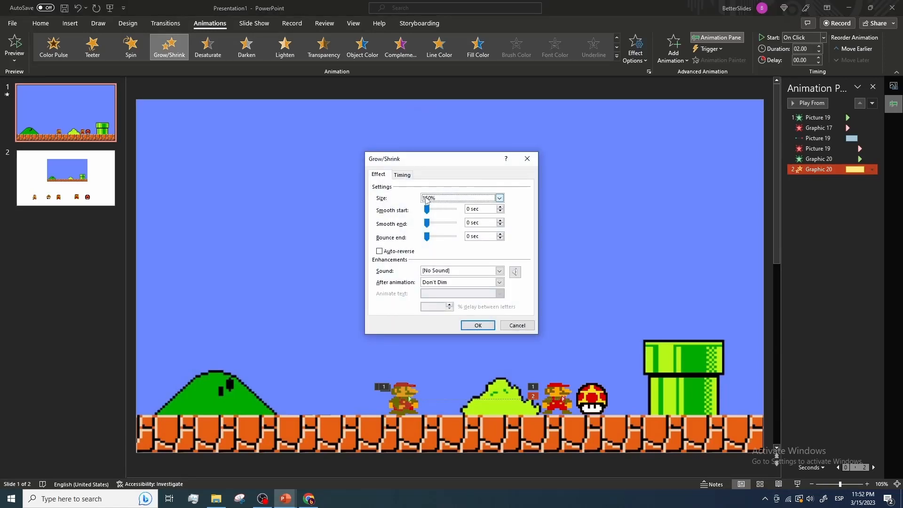
left_click(436, 202)
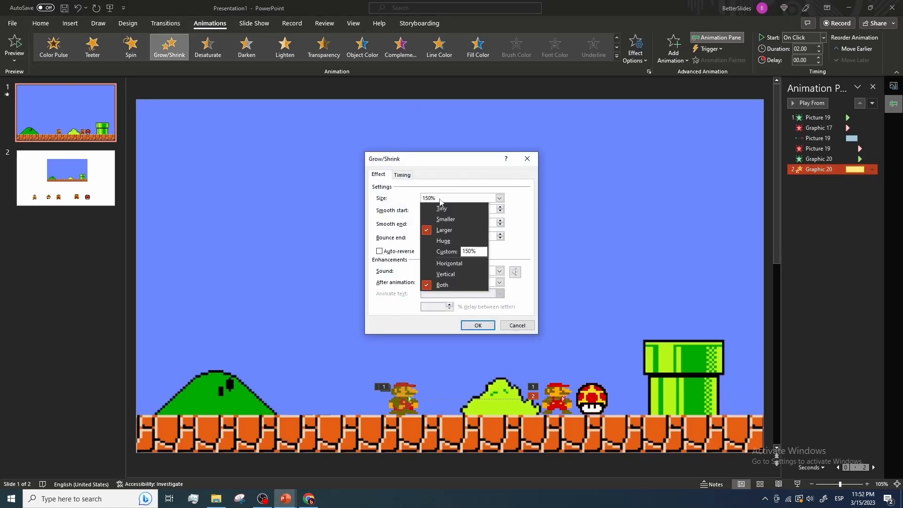
left_click(478, 254)
double_click(480, 252)
type("170")
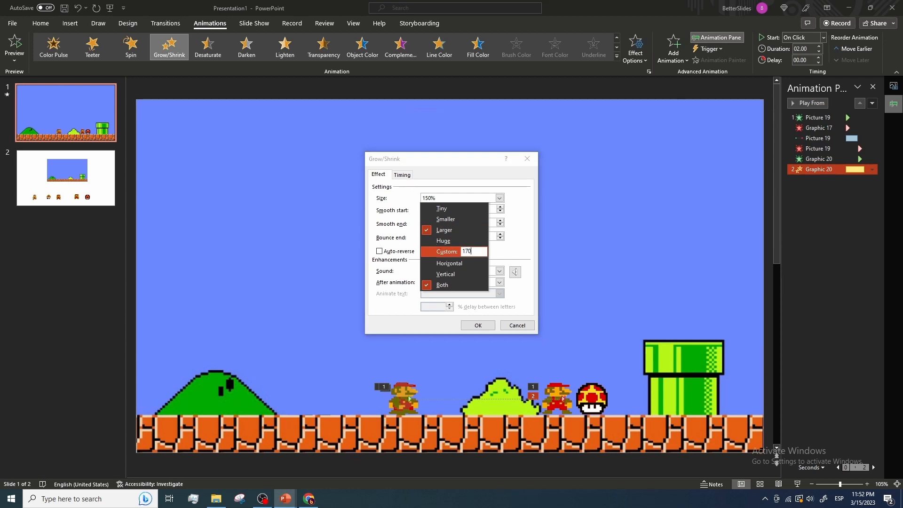
left_click(477, 326)
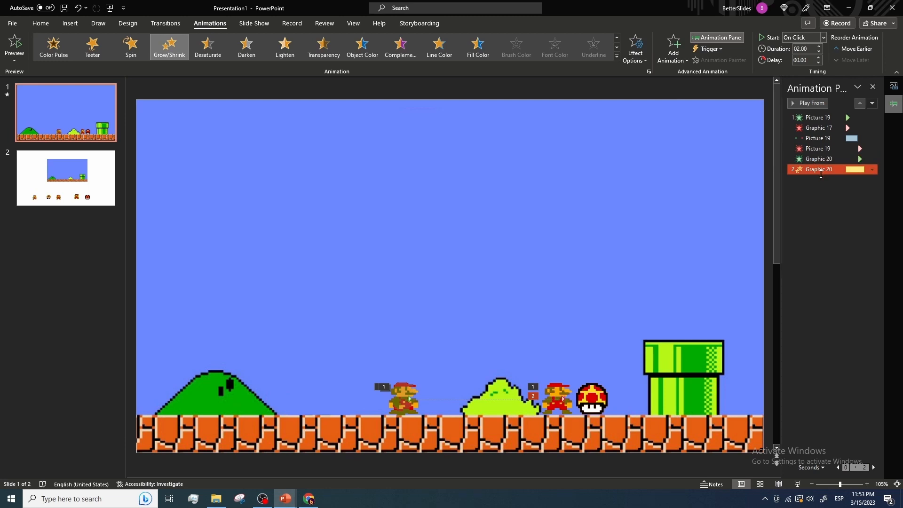
- Set the Grow/Shrink effect to last 0.3 seconds and start After Previous, and check it in the slide show
left_click(812, 49)
type("0.3")
key("Return")
left_click(873, 171)
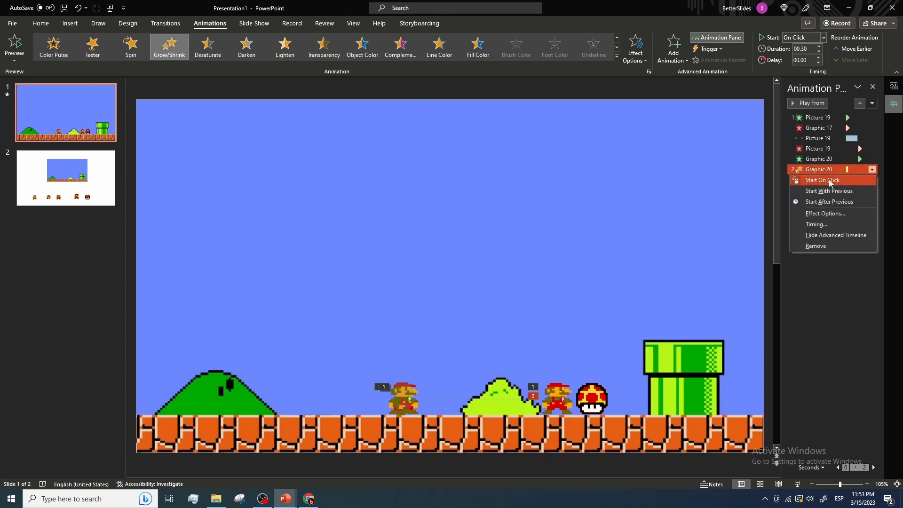
left_click(817, 200)
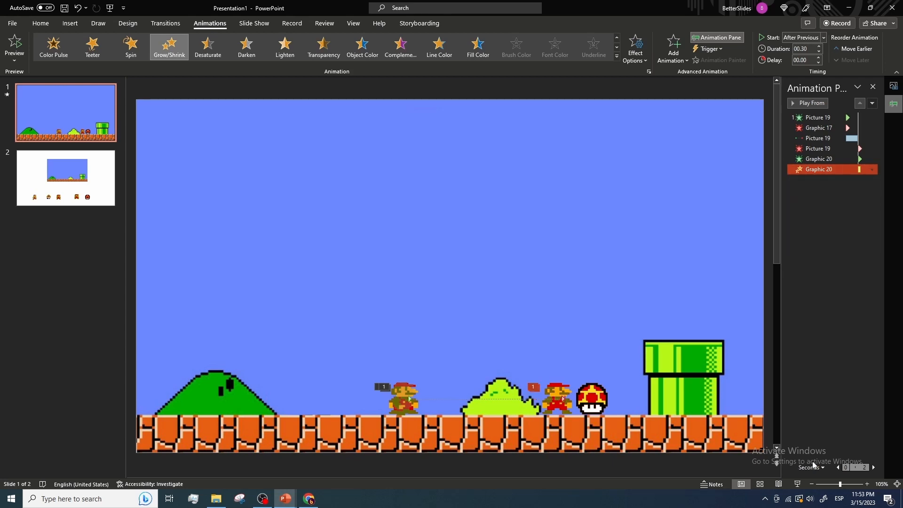
left_click(797, 484)
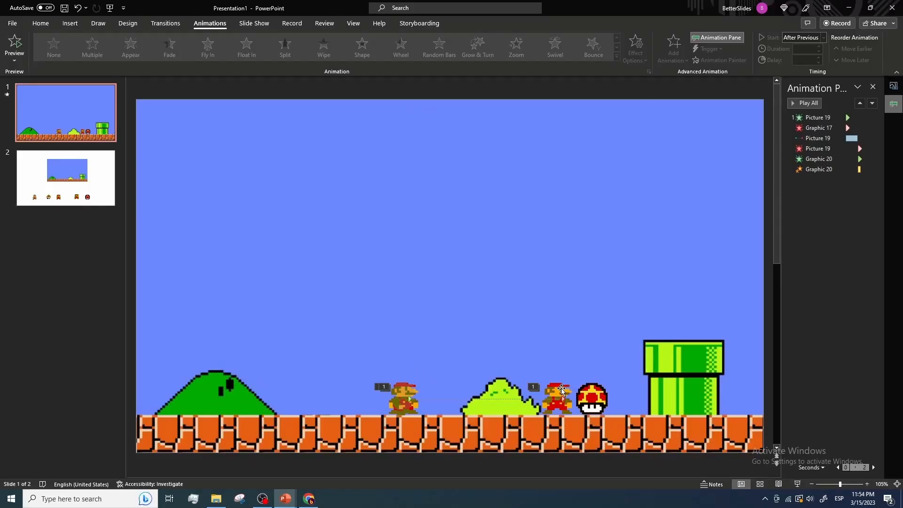
- Add a Lines motion path to the standing Mario beside the mushroom and set its direction to Up
left_click(561, 390)
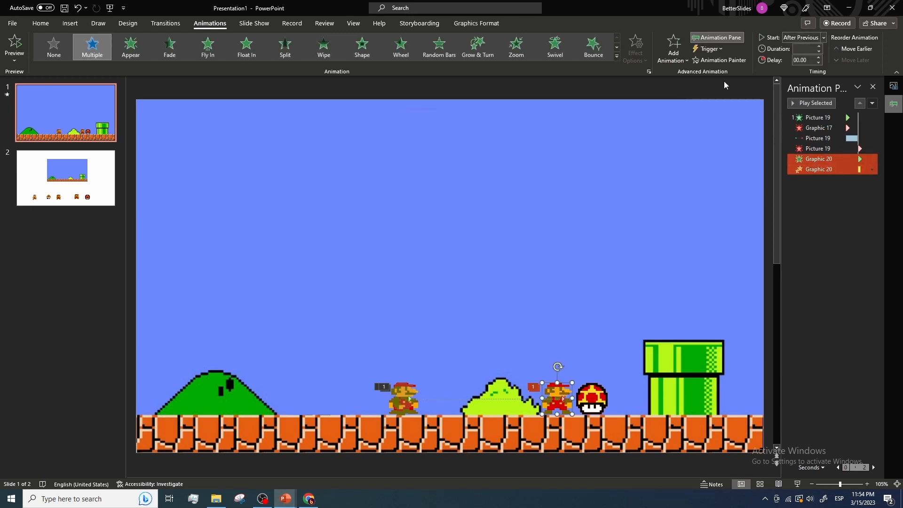
left_click(674, 49)
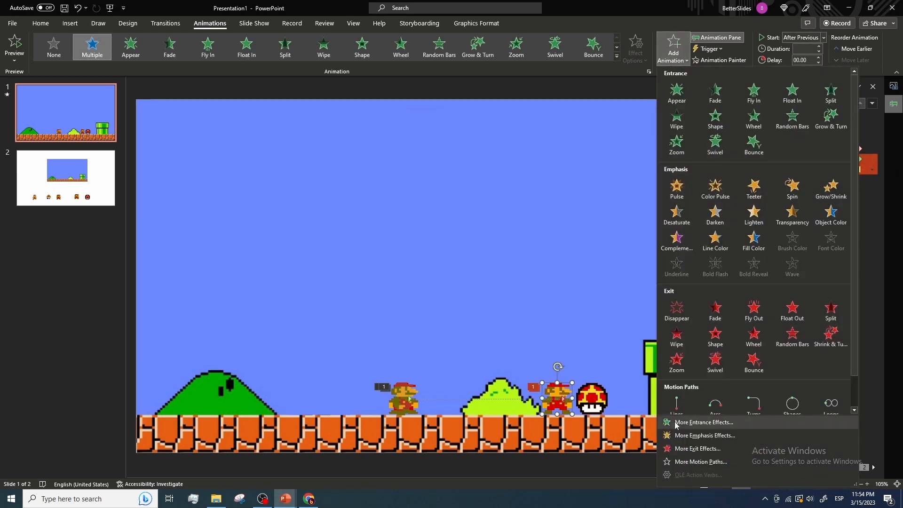
left_click(677, 407)
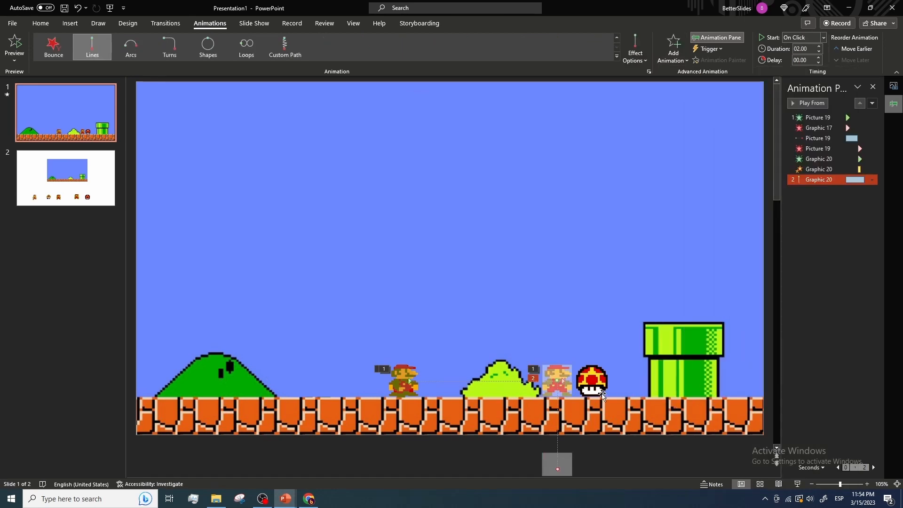
left_click(635, 50)
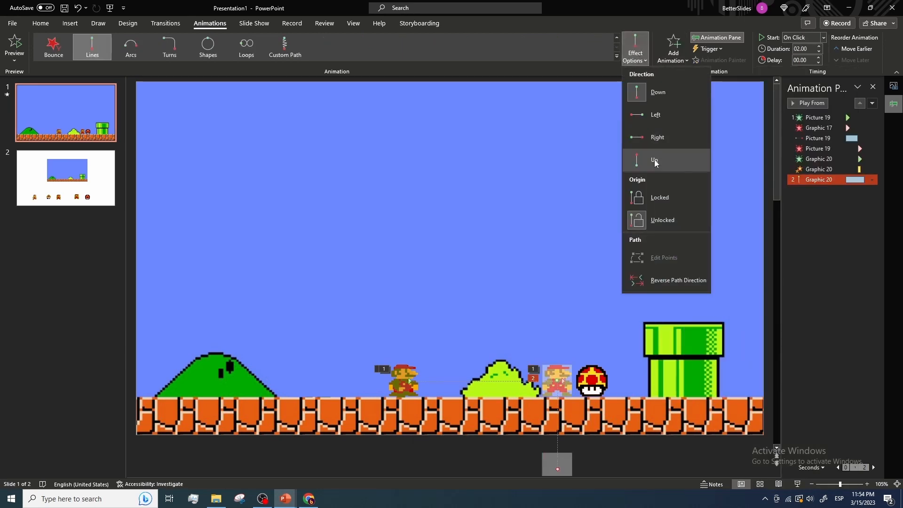
left_click(655, 161)
- Shorten the upward motion path of the Mario beside the mushroom so it ends at his face
left_click(867, 484)
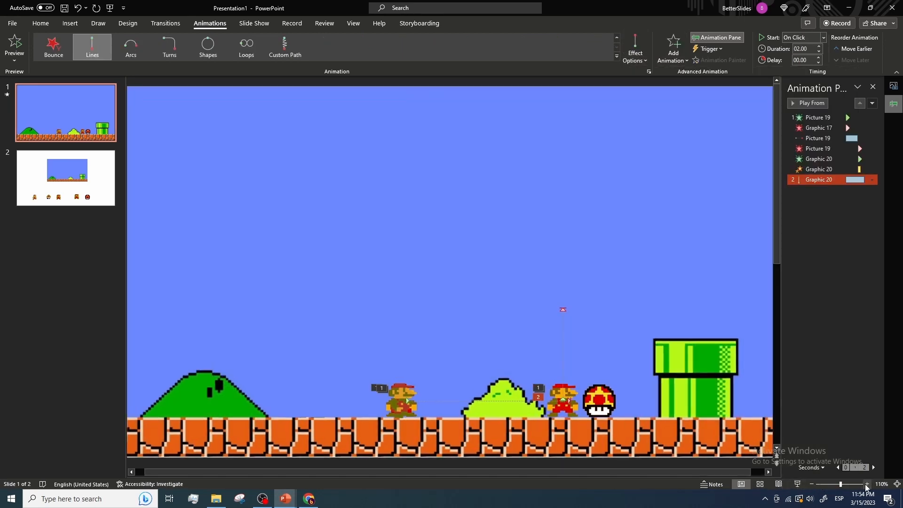
left_click(867, 484)
left_click(867, 484)
left_click(867, 483)
left_click(866, 485)
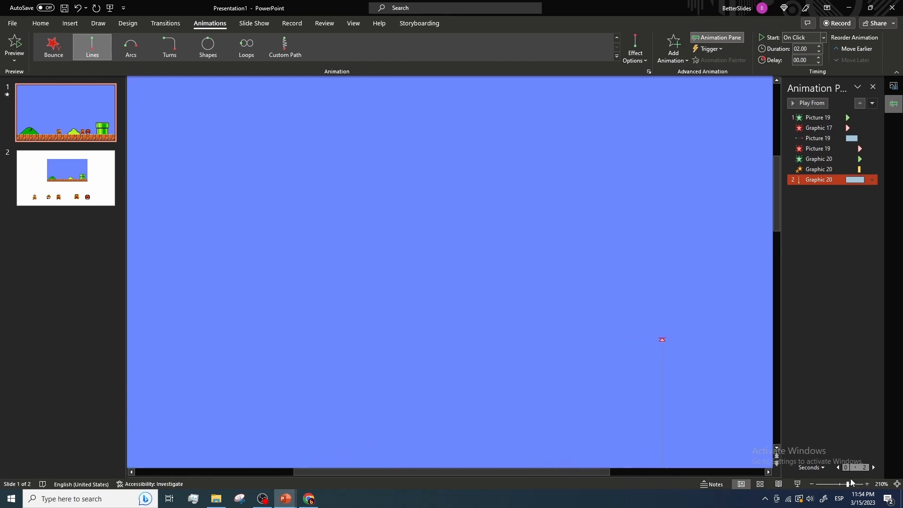
scroll(679, 406, "right", 3)
scroll(679, 406, "down", 1)
scroll(679, 405, "down", 2)
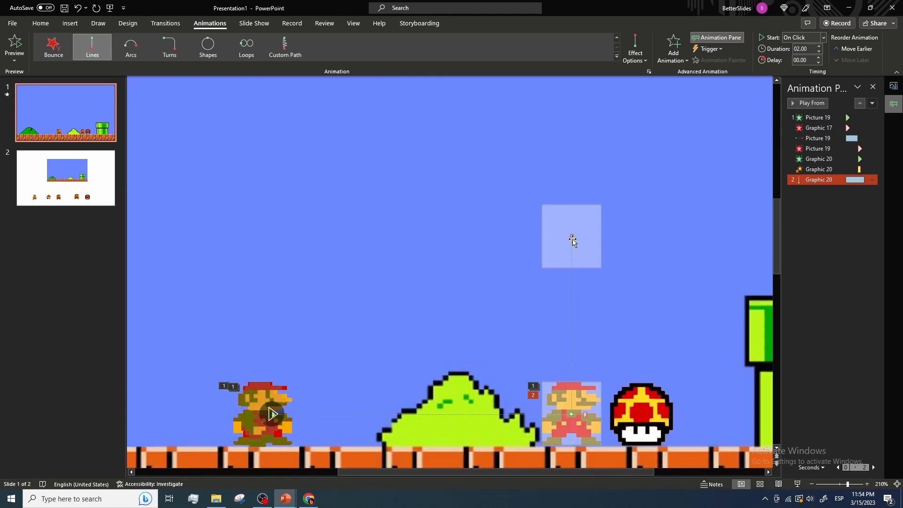
left_click(572, 239)
left_click(576, 297)
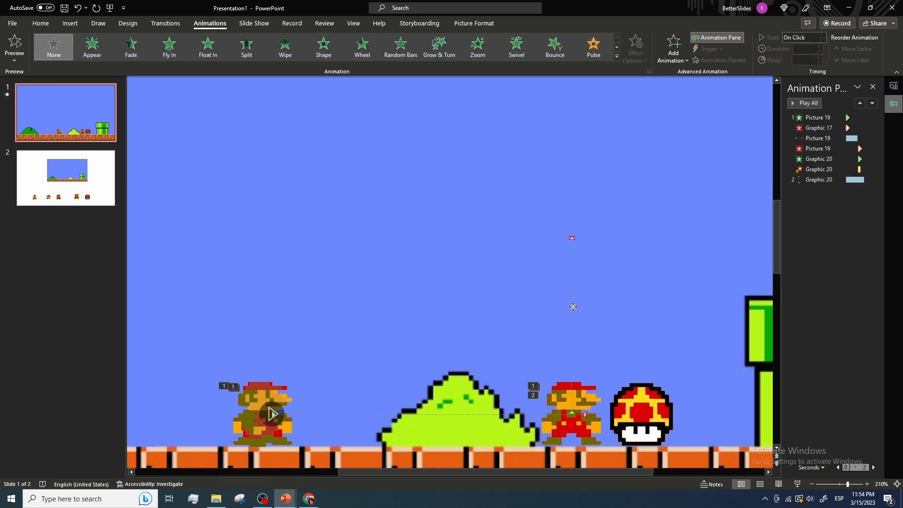
left_click(571, 238)
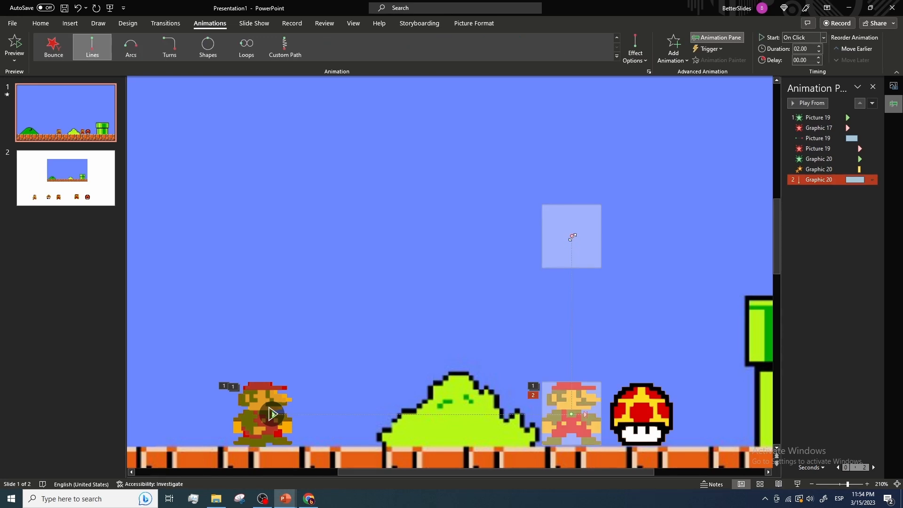
left_click_drag(571, 235, 572, 396)
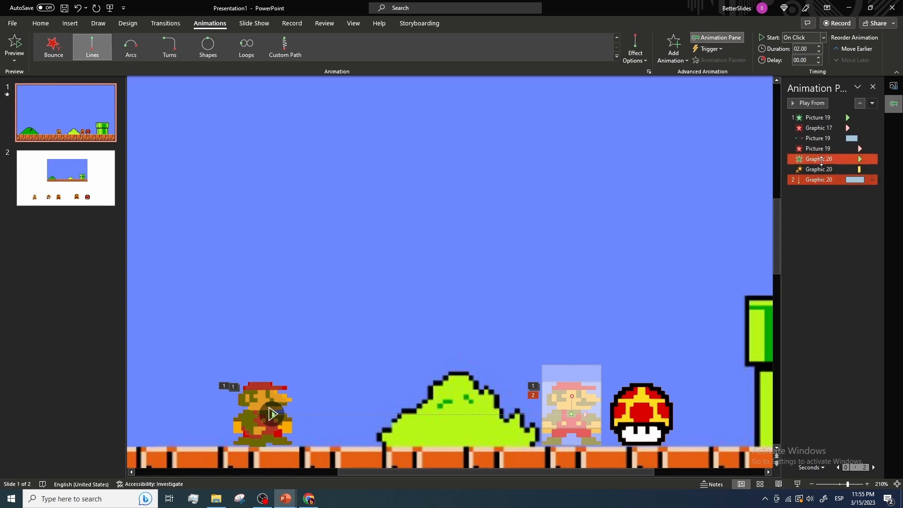
- Set the upward motion path to last 0.3 seconds and start With Previous, alongside the Grow/Shrink effect
left_click(820, 169)
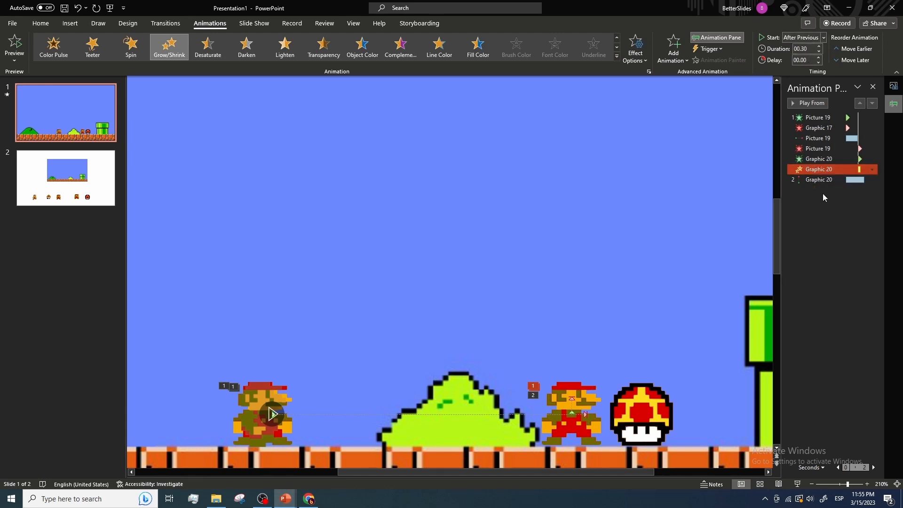
left_click(823, 179)
left_click(805, 48)
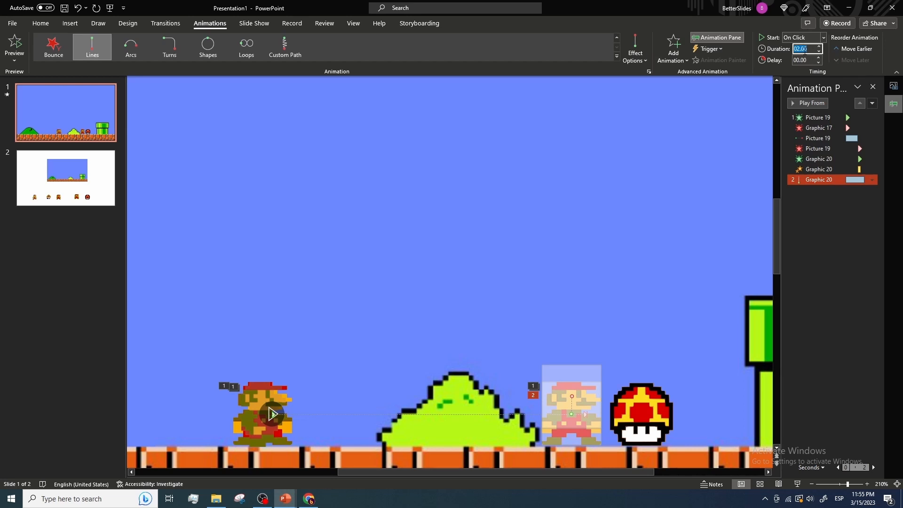
type("0.3")
key("Return")
left_click(873, 181)
left_click(820, 201)
left_click(833, 203)
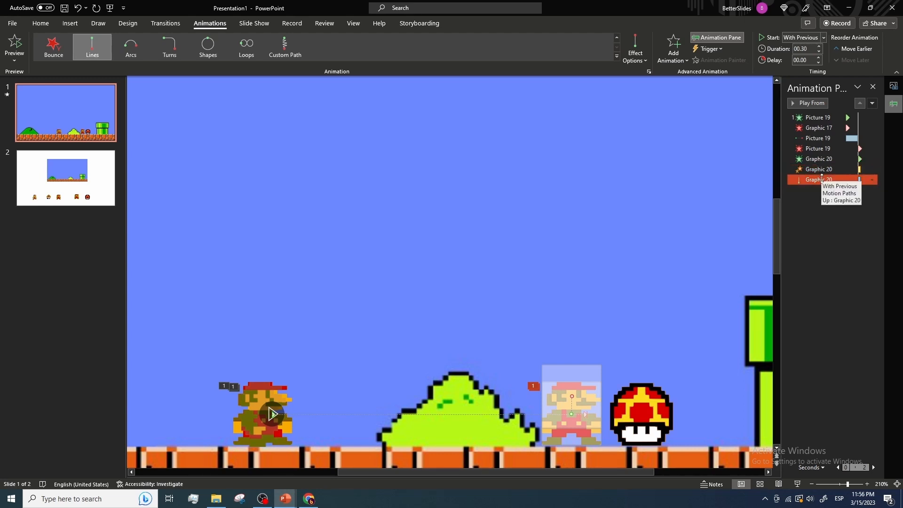
- Play the slide show through Mario's run and growth beside the mushroom, and return to editing
left_click(797, 483)
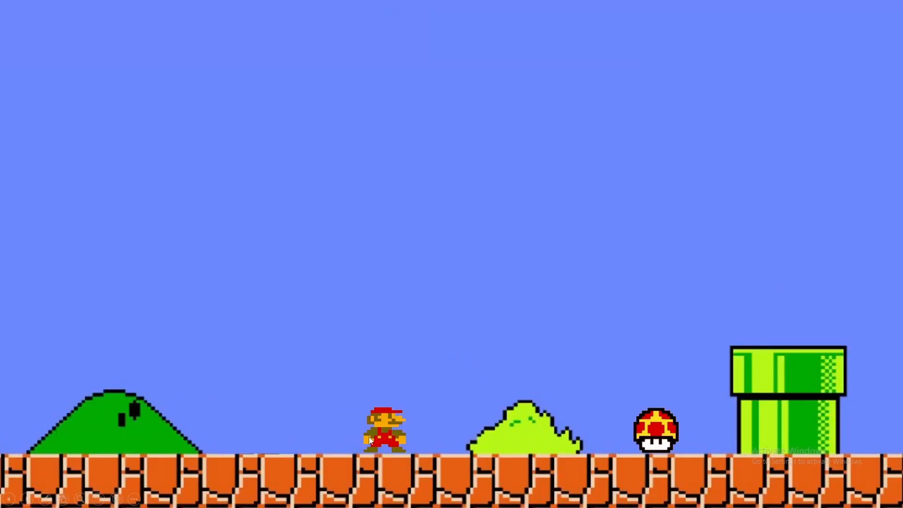
left_click(404, 475)
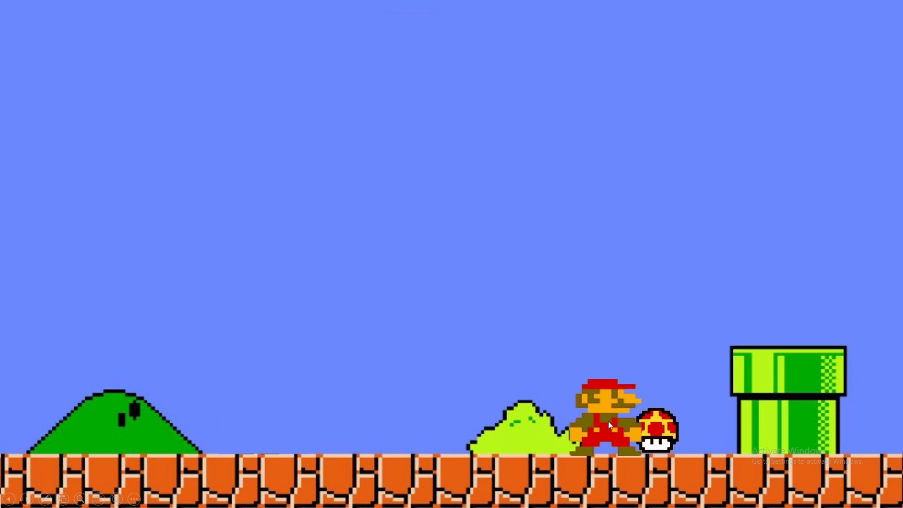
key("Escape")
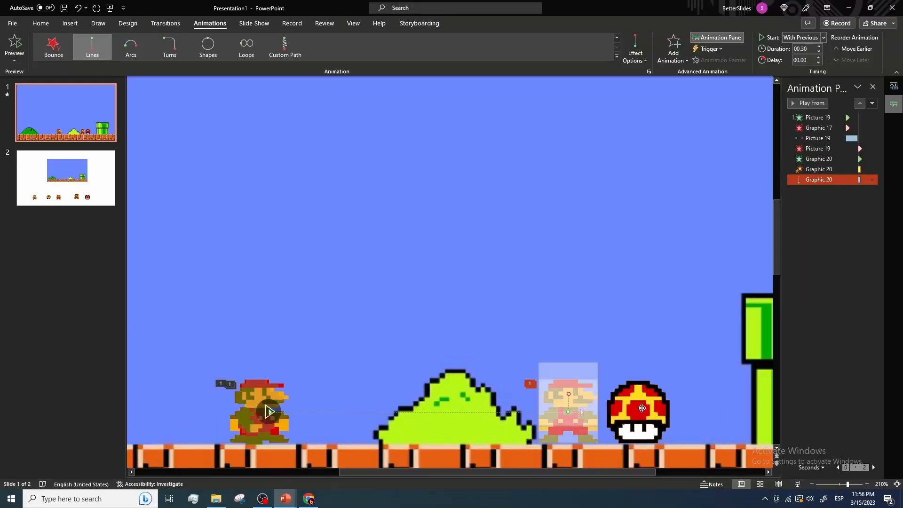
- Add a Disappear exit effect to the mushroom, start it With Previous, and play the slide show to check it
left_click(641, 409)
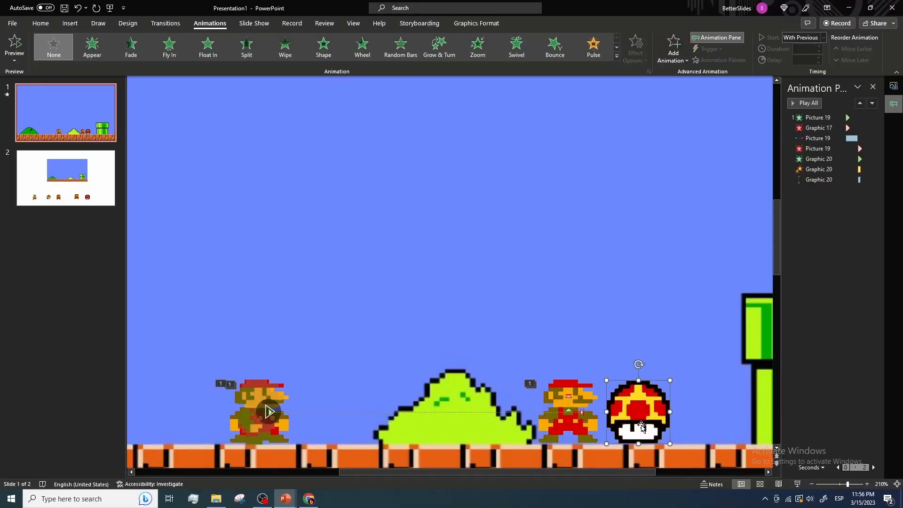
left_click(678, 63)
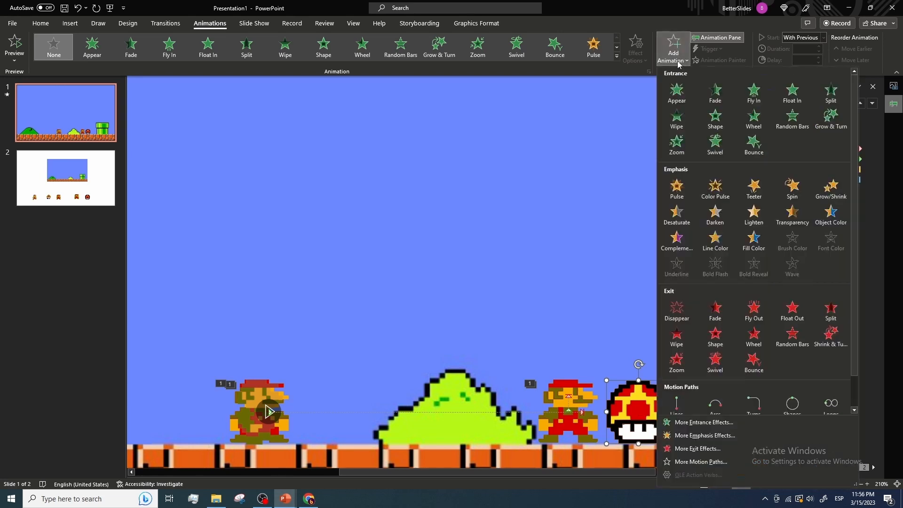
left_click(687, 306)
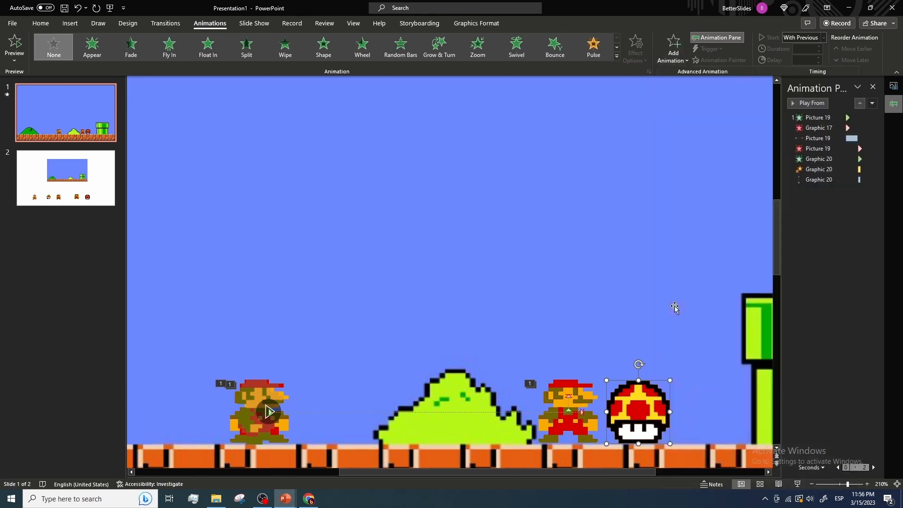
left_click(872, 190)
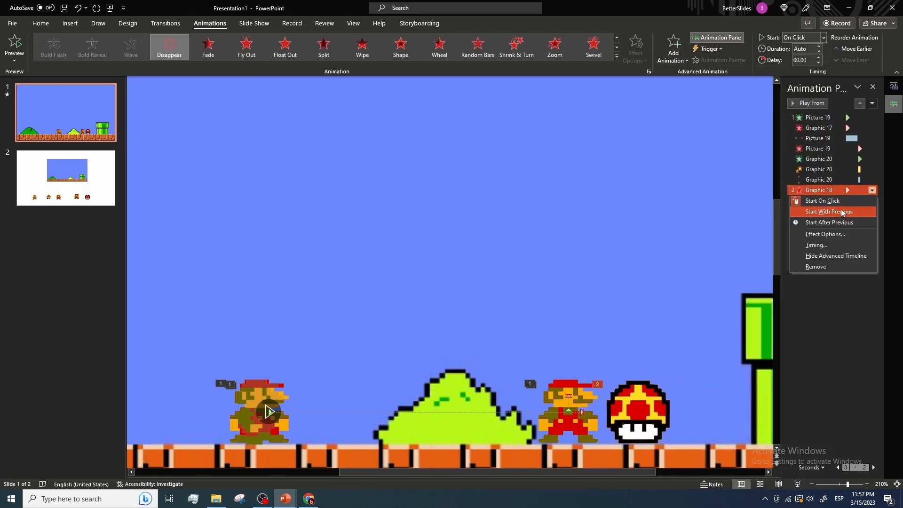
left_click(840, 209)
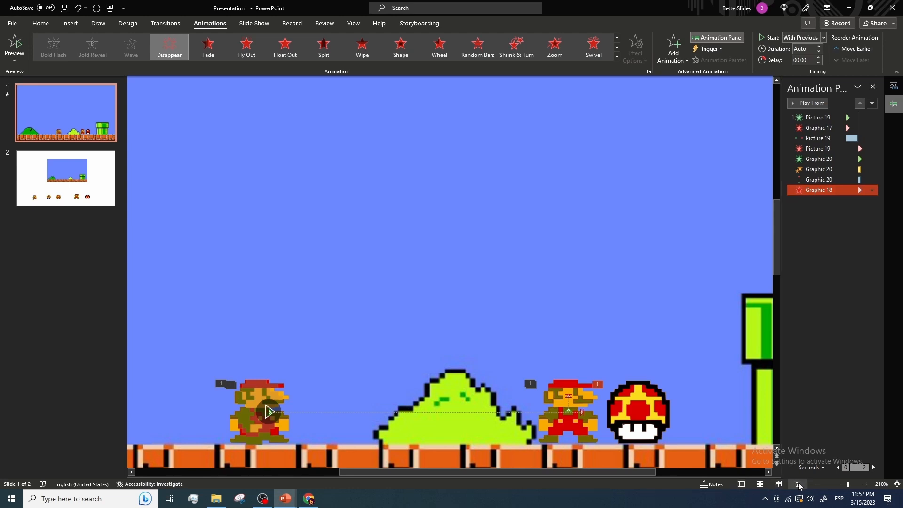
left_click(798, 484)
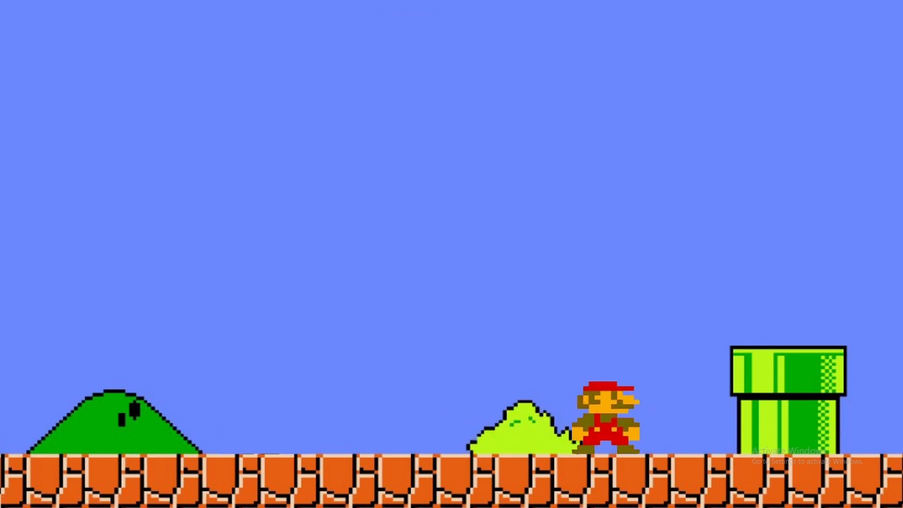
key("Escape")
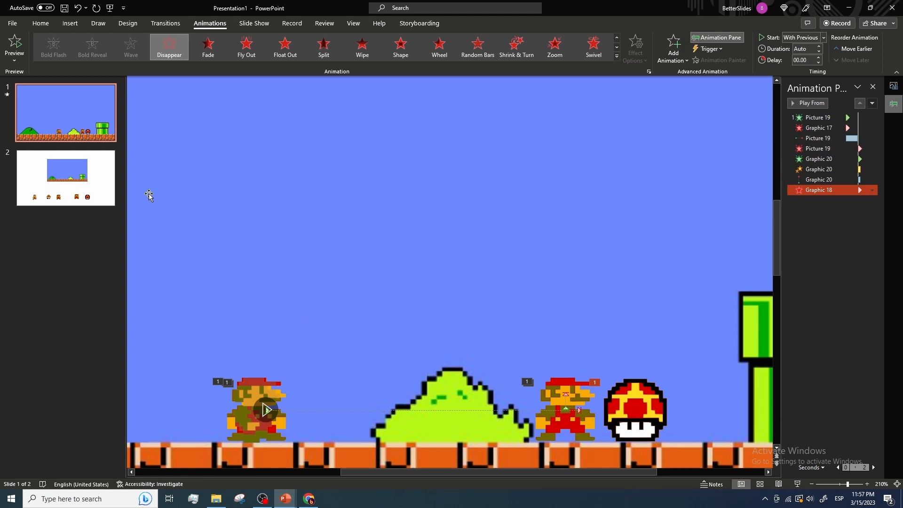
- Insert a new slide after slide 1 and delete its title and content placeholders
right_click(65, 103)
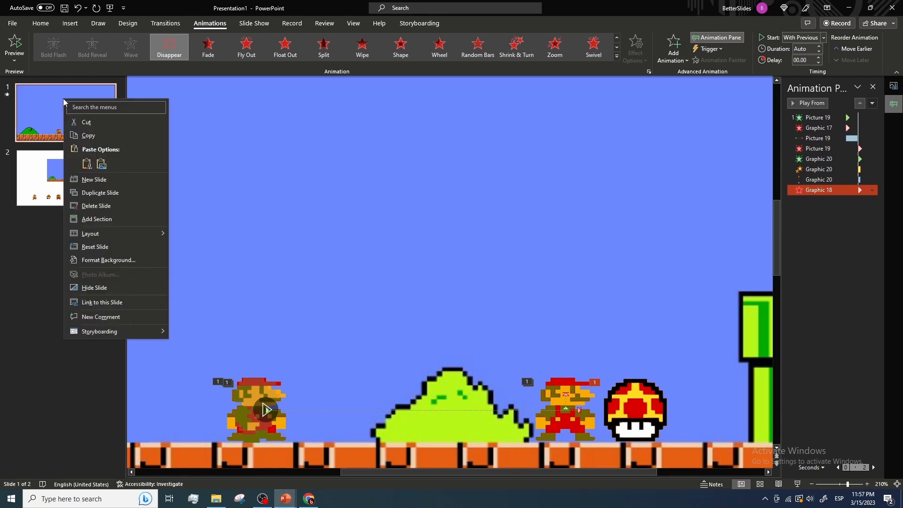
left_click(104, 184)
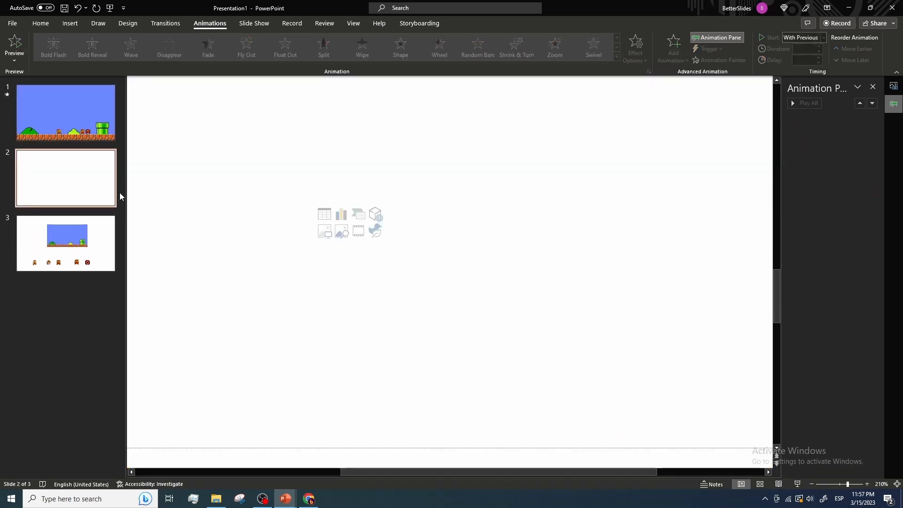
left_click(812, 484)
left_click(812, 485)
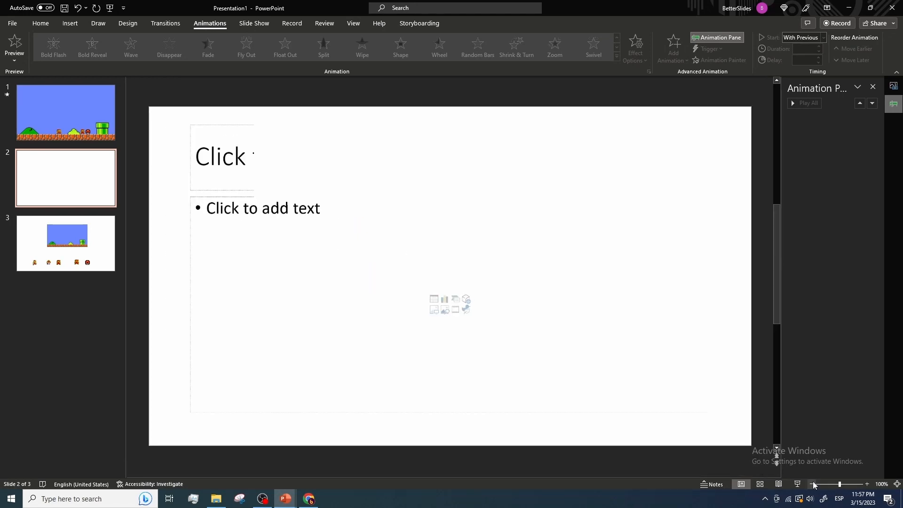
left_click_drag(159, 103, 737, 422)
key("Delete")
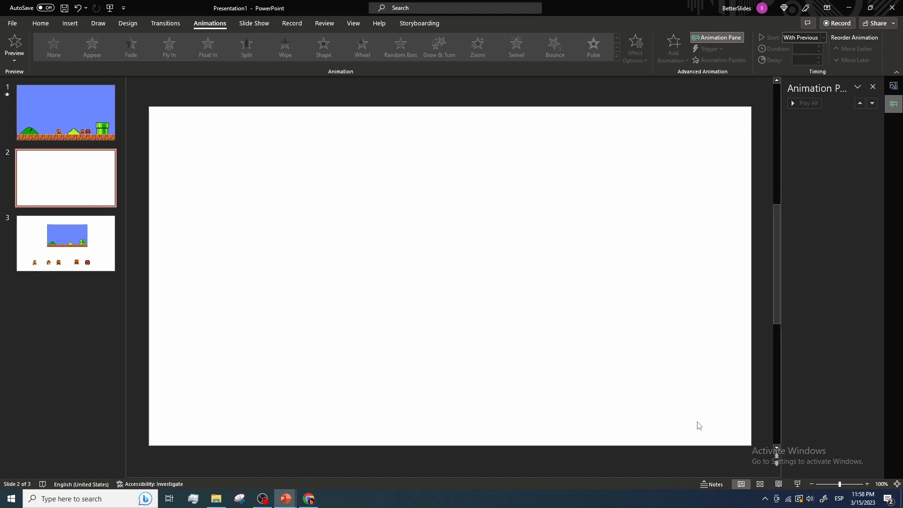
- Copy the background picture from slide 1 onto the empty slide 2
key("Page_Up")
left_click(412, 178)
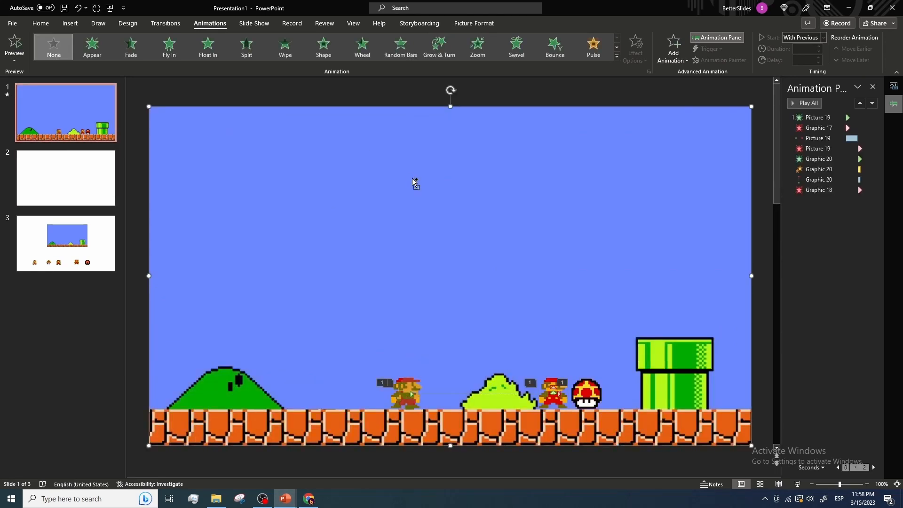
left_click(91, 172)
key("ctrl+v")
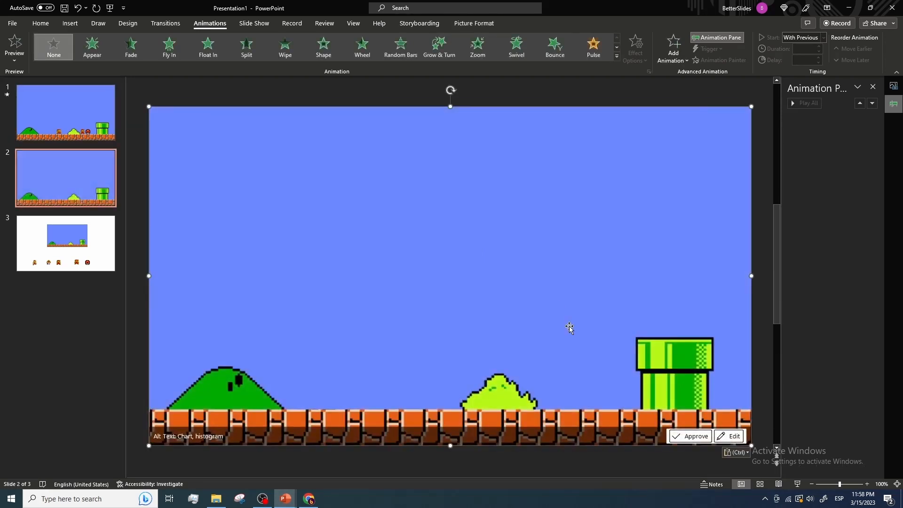
- Copy the standing Mario beside the mushroom from slide 1 to slide 2 and remove all animations from the copy
key("Page_Up")
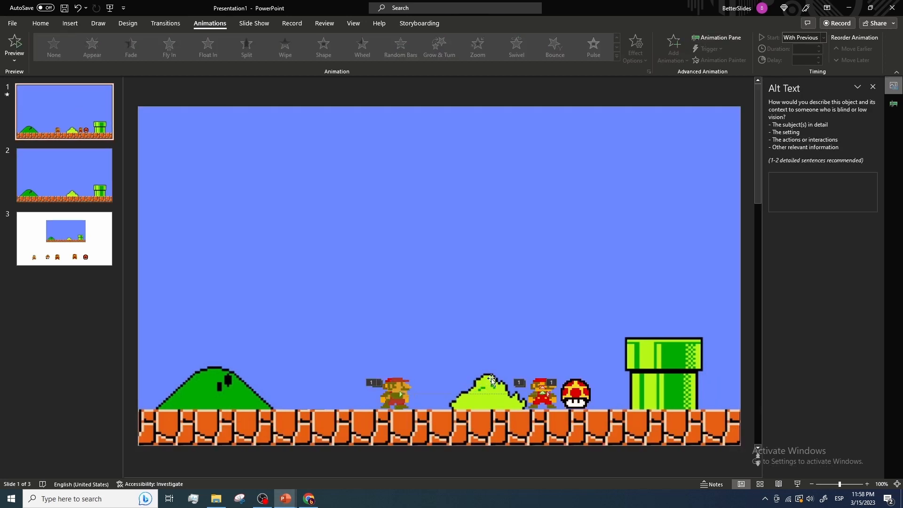
left_click(541, 382)
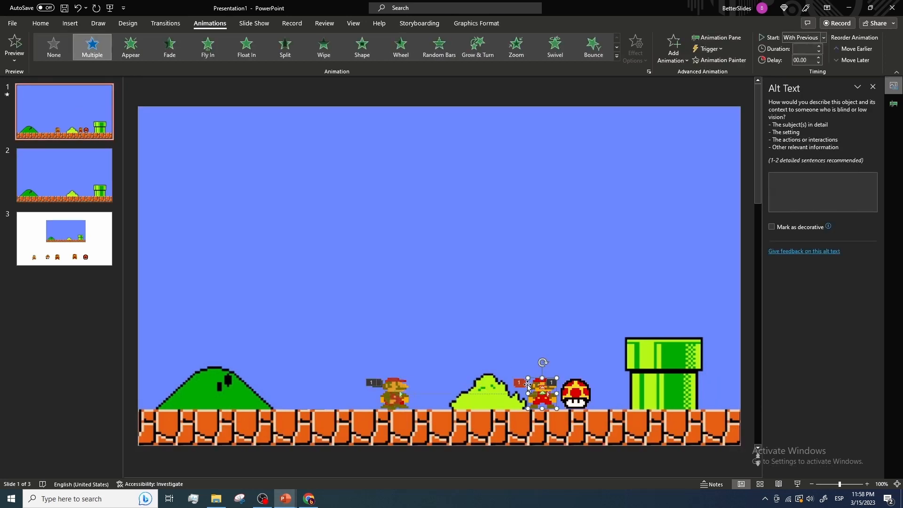
left_click(76, 172)
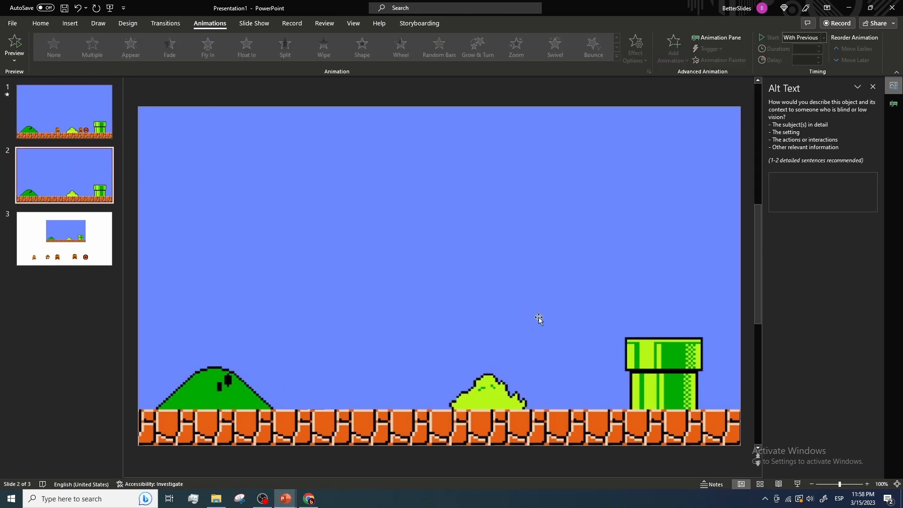
key("ctrl+v")
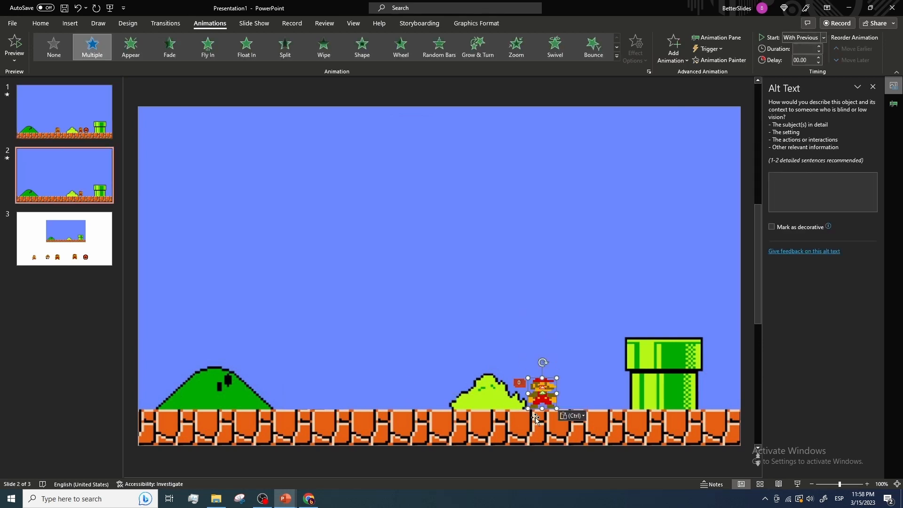
left_click(893, 103)
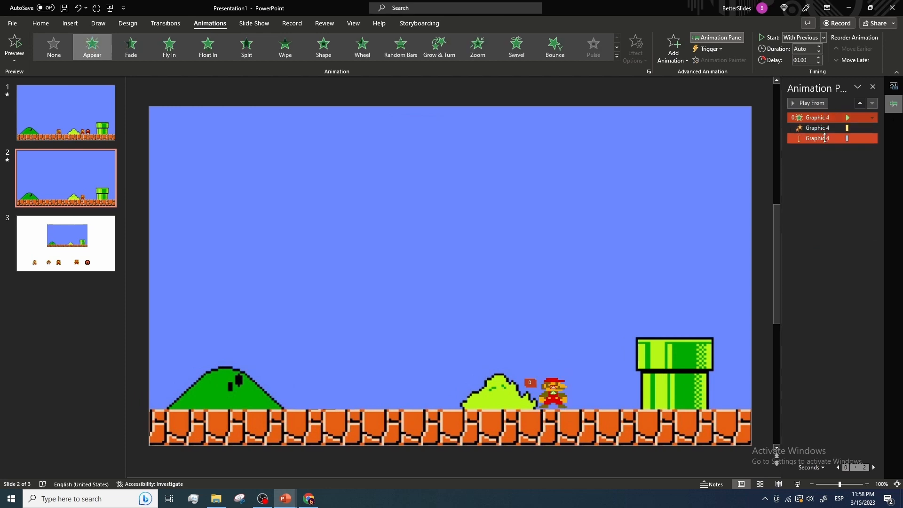
key("Delete")
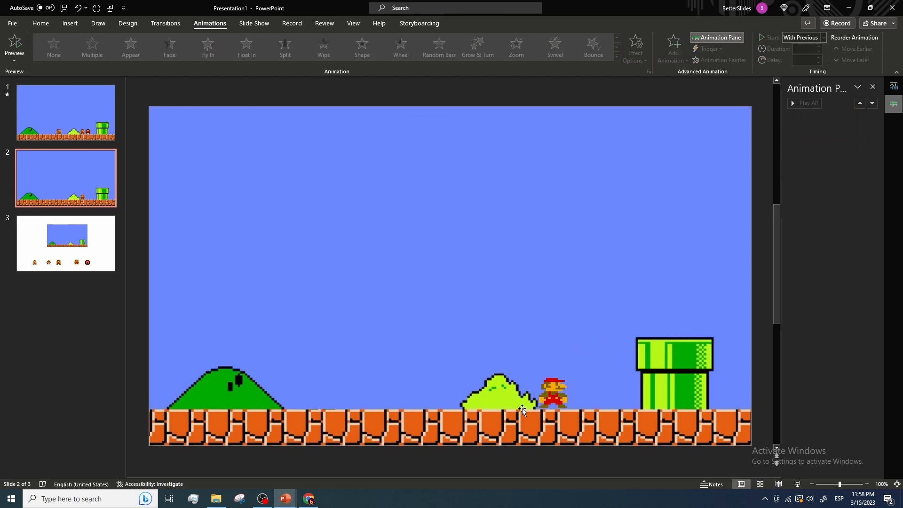
- Enlarge the Mario on slide 2 from his upper-right corner and compare his size in the slide show from slide 1
left_click(560, 396)
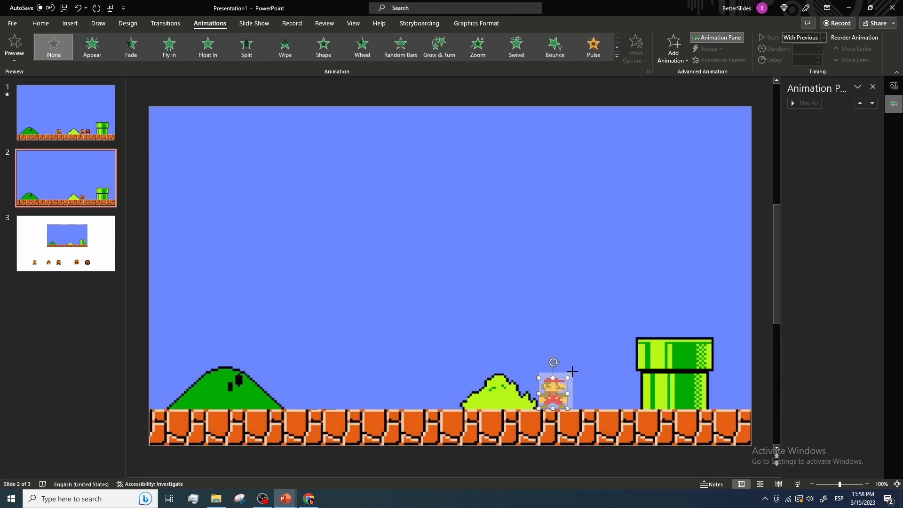
left_click_drag(573, 371, 574, 370)
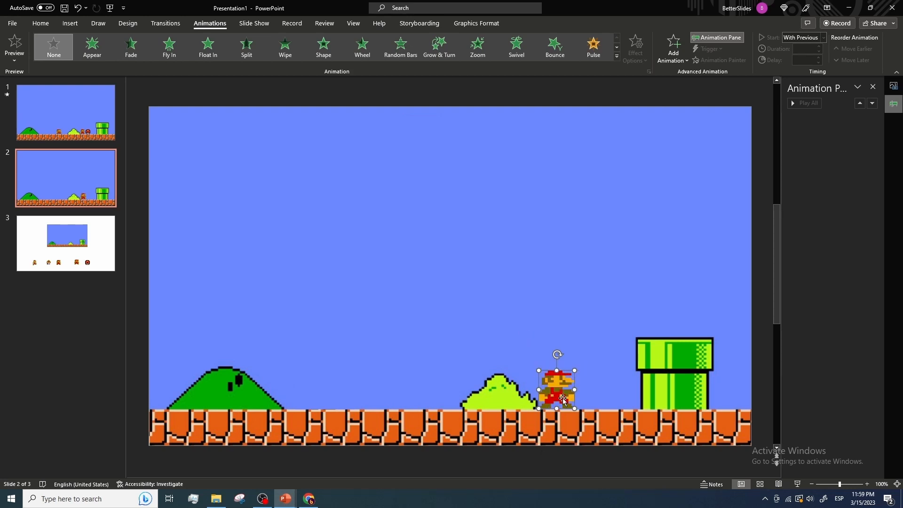
left_click(113, 132)
left_click(798, 485)
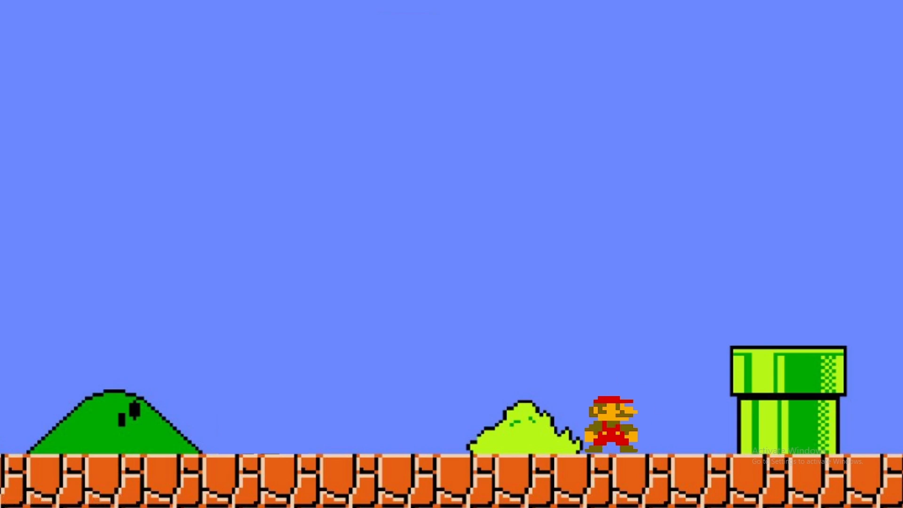
key("Escape")
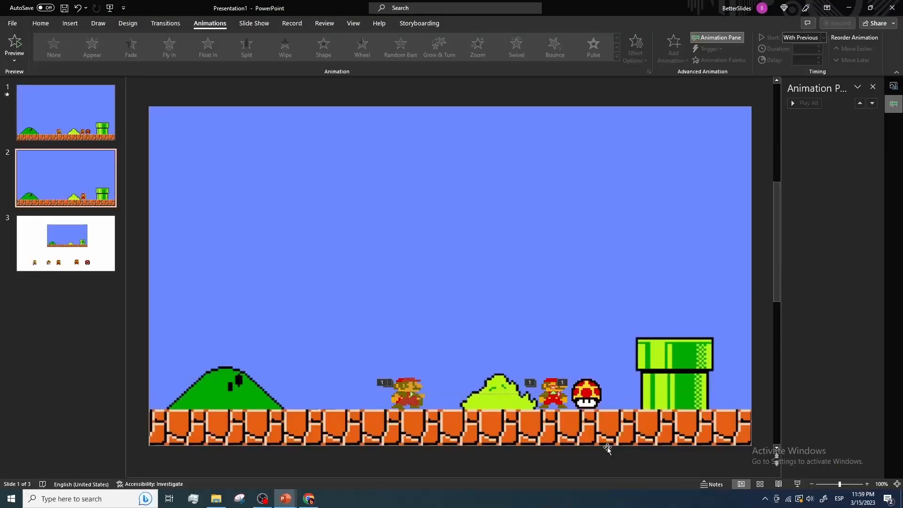
- Enlarge the Mario on slide 2 further from his upper-left corner and replay the slide show from slide 1
left_click(550, 389)
left_click_drag(536, 367, 530, 363)
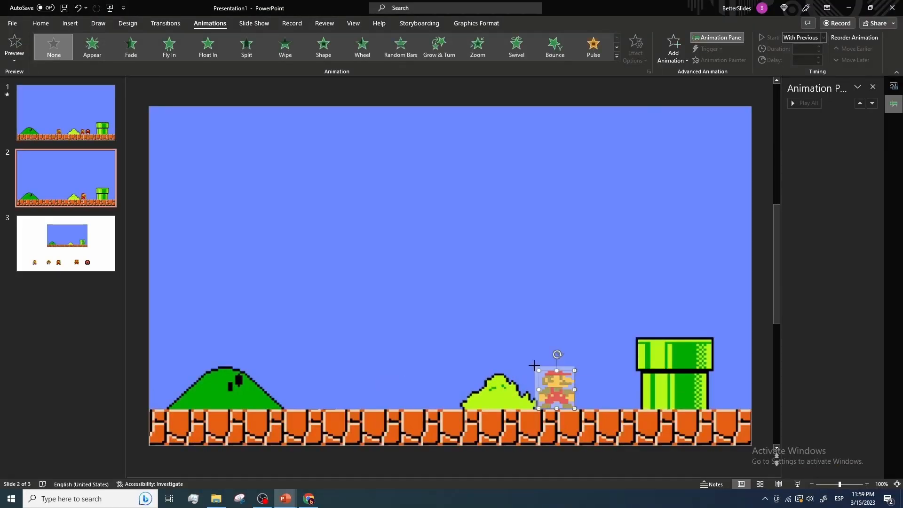
left_click(71, 114)
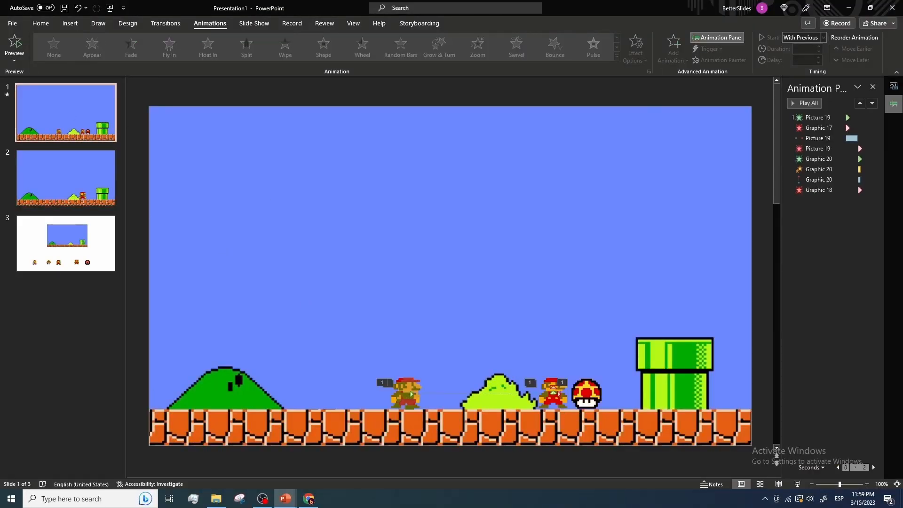
left_click(797, 484)
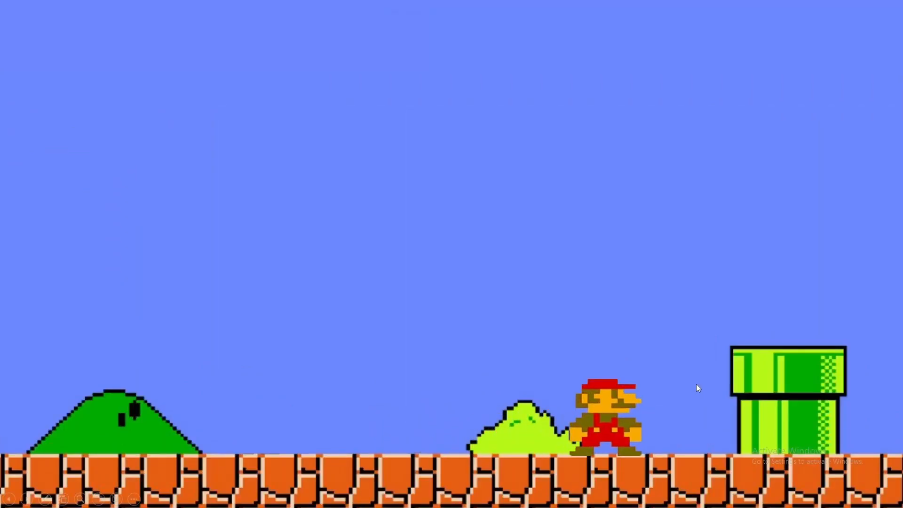
key("Escape")
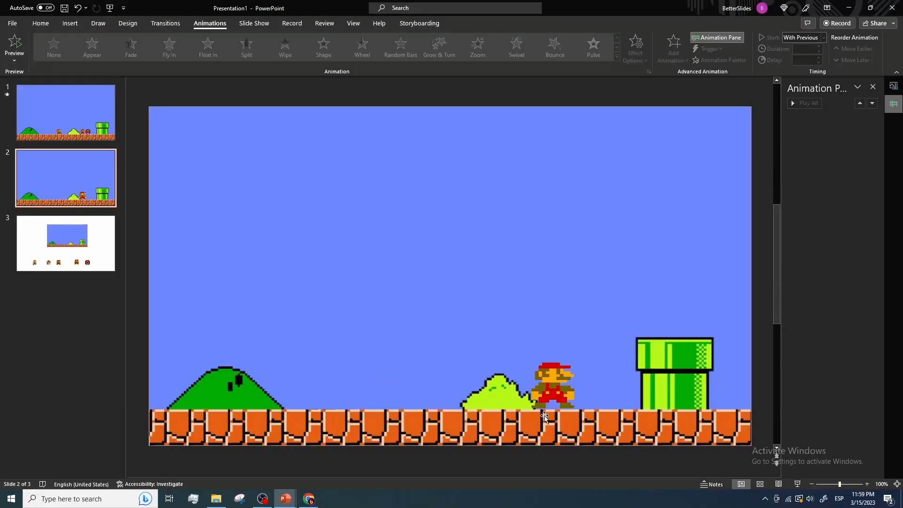
- Fine-tune the size of the Mario on slide 2 to match the grown Mario and check the transition in the slide show
left_click(550, 386)
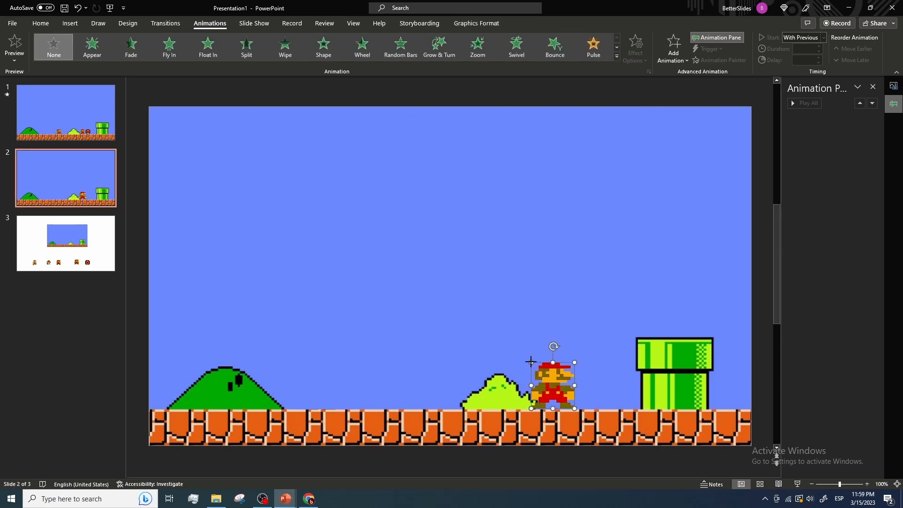
key("F5")
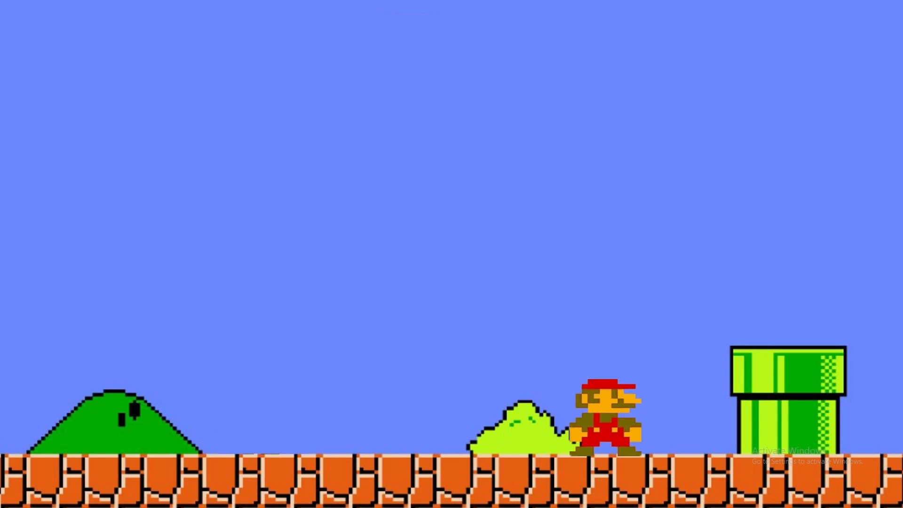
key("Escape")
- Nudge the Mario on slide 2 slightly downward to align with the grown Mario, and replay the slide show from slide 1
left_click(561, 392)
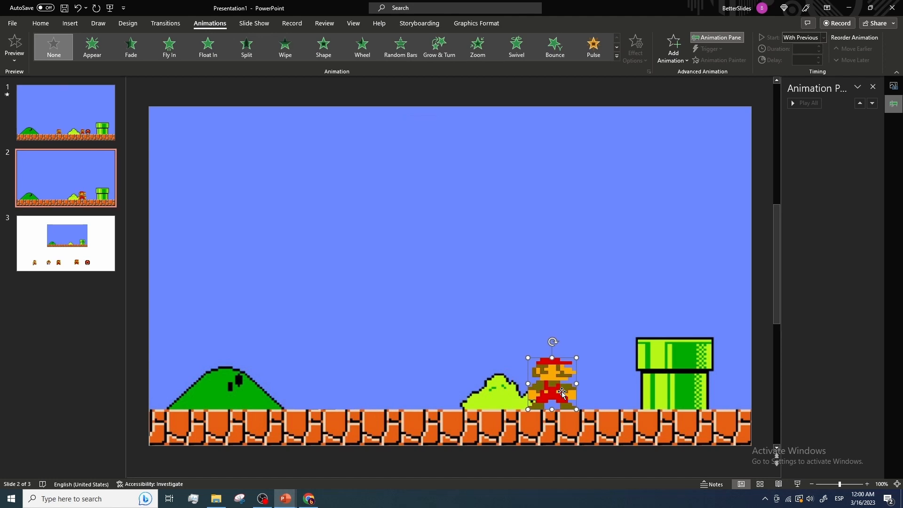
left_click(161, 171)
left_click(551, 385)
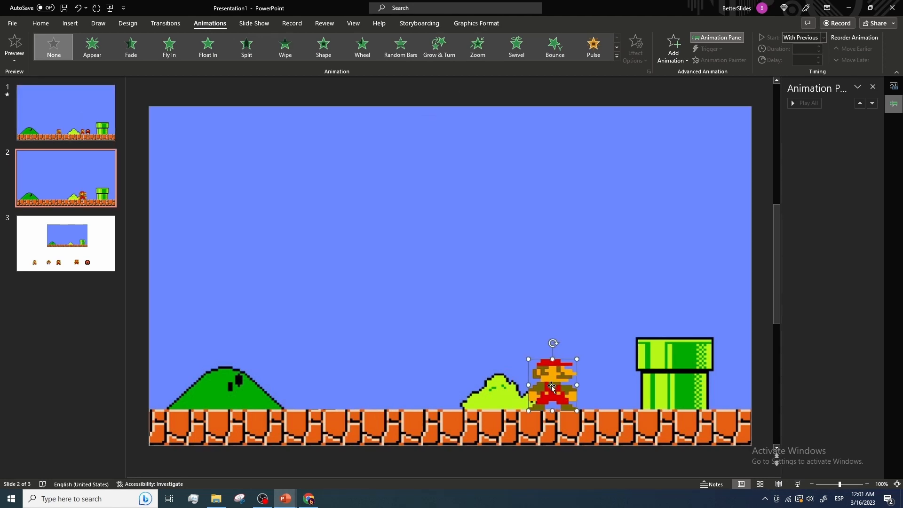
left_click(438, 338)
left_click(66, 113)
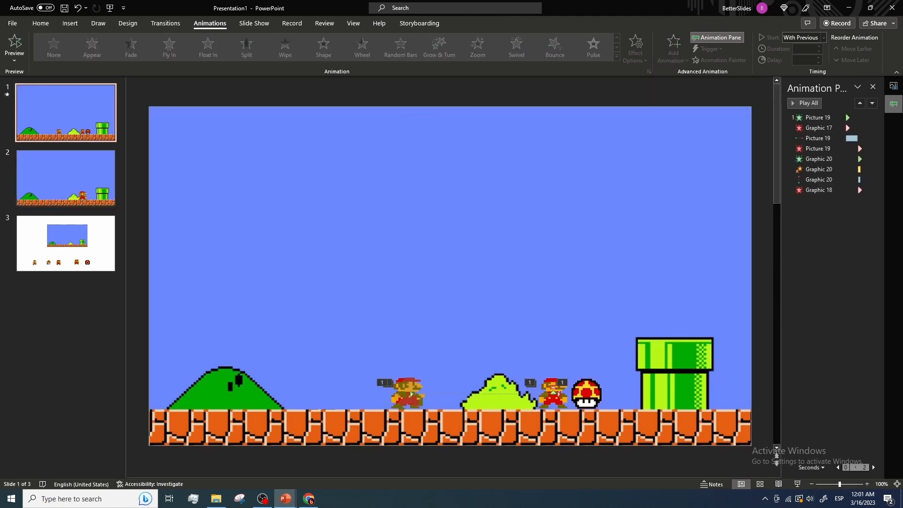
key("F5")
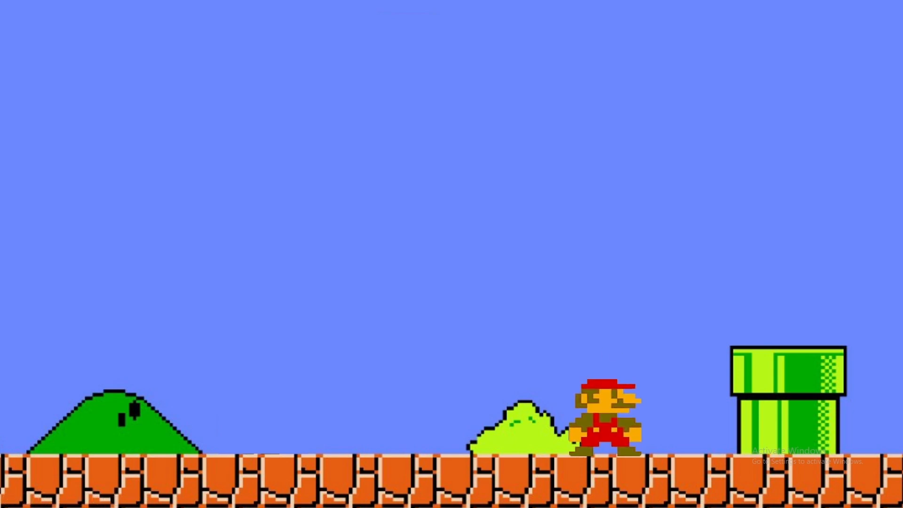
key("Escape")
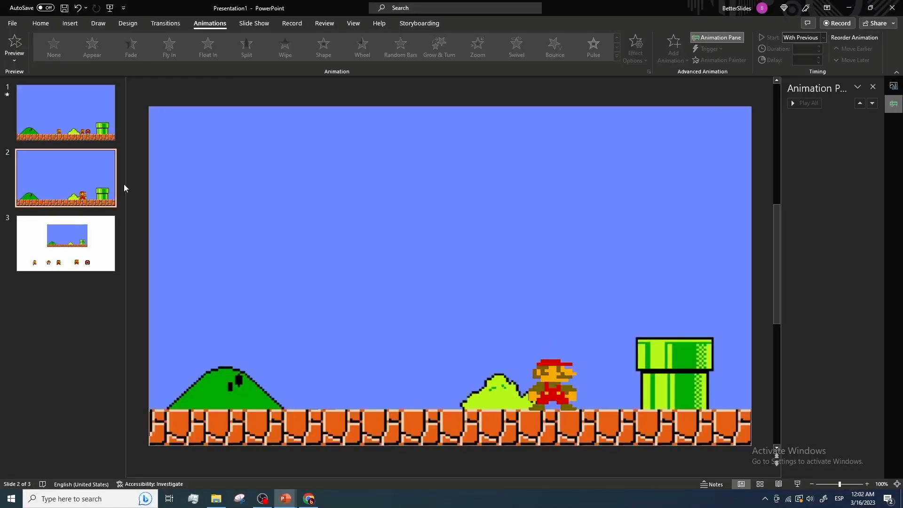
- Copy the animated running Mario from slide 1 and paste it onto slide 2
key("Up")
left_click(408, 390)
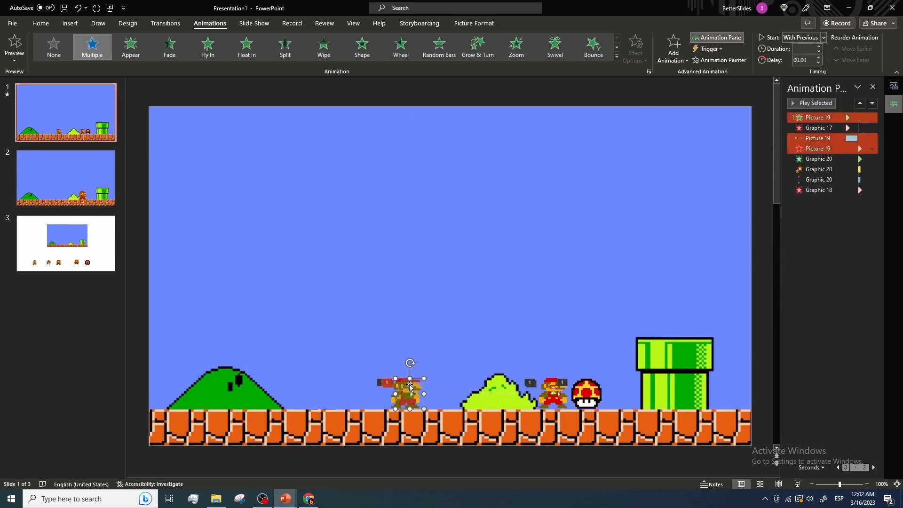
key("ctrl+c")
left_click(71, 200)
key("ctrl+v")
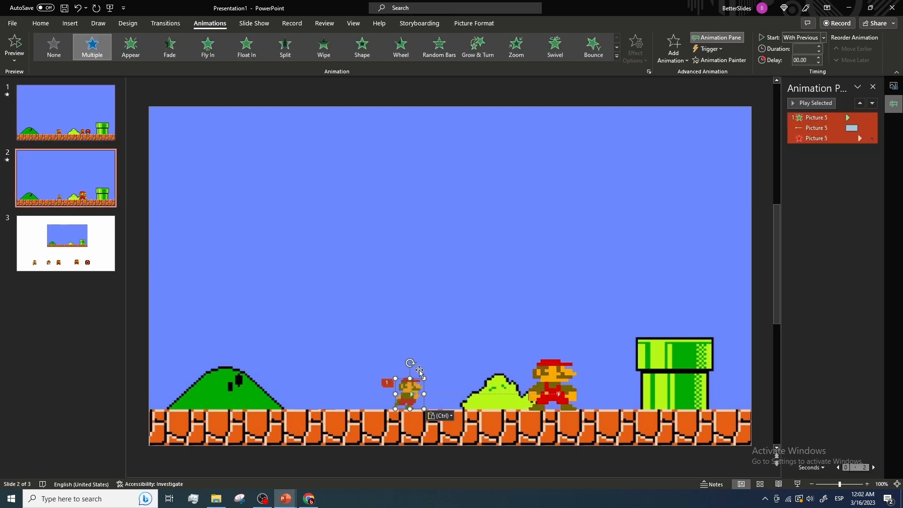
- Remove all three inherited animations from the pasted running Mario on slide 2
left_click(832, 191)
left_click(822, 118)
left_click(822, 139, "shift")
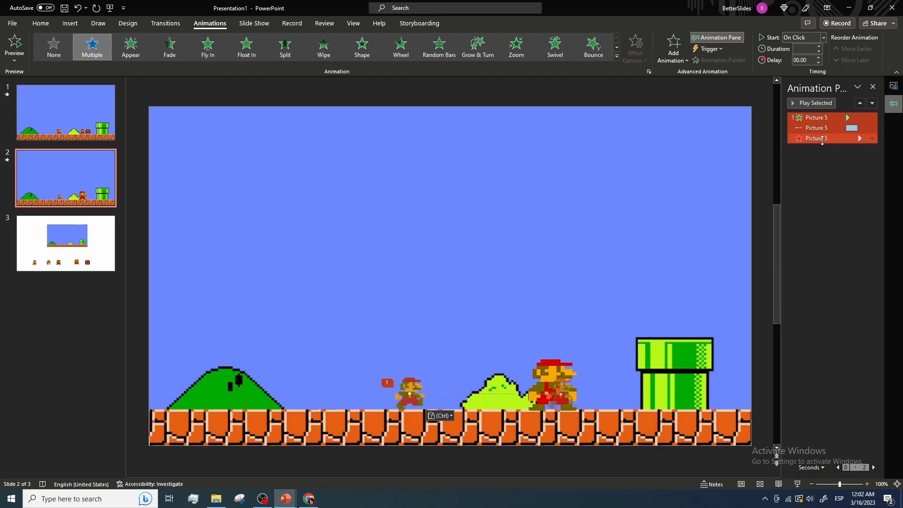
key("Delete")
- Enlarge the running Mario to the height of the big standing Mario and place it directly over him
left_click(420, 385)
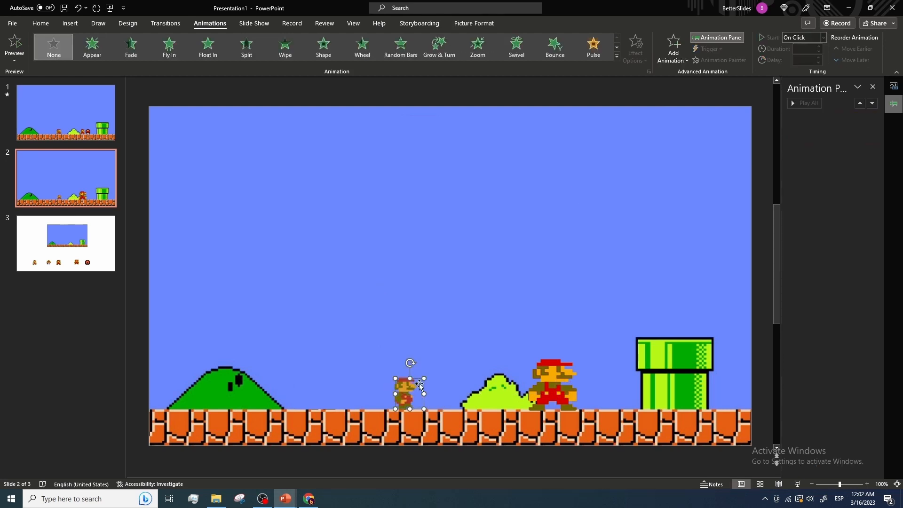
left_click_drag(424, 378, 551, 381)
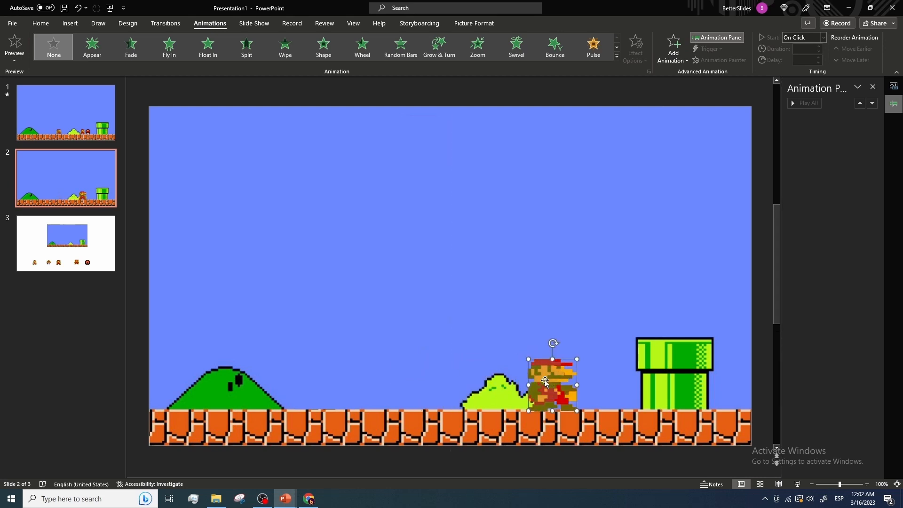
left_click_drag(544, 381, 556, 397)
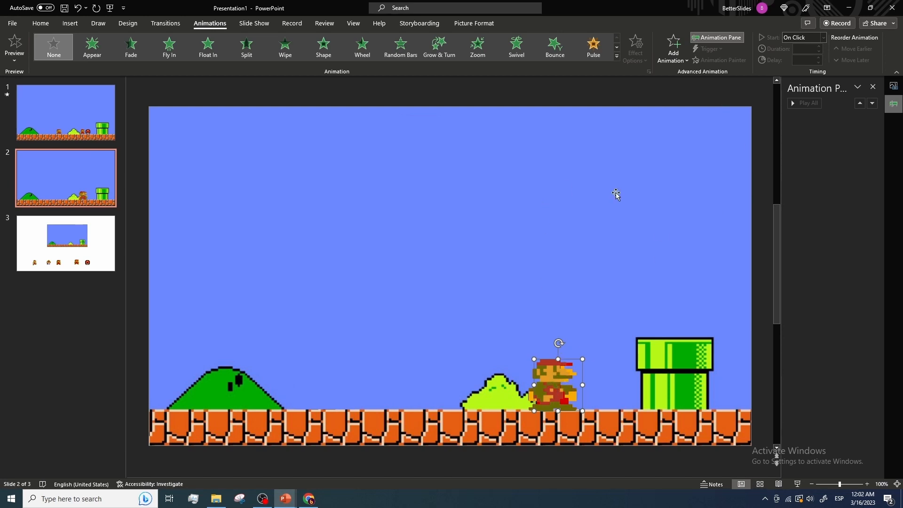
- Flip the running Mario horizontally and nudge it left to line up with the standing Mario
left_click(474, 23)
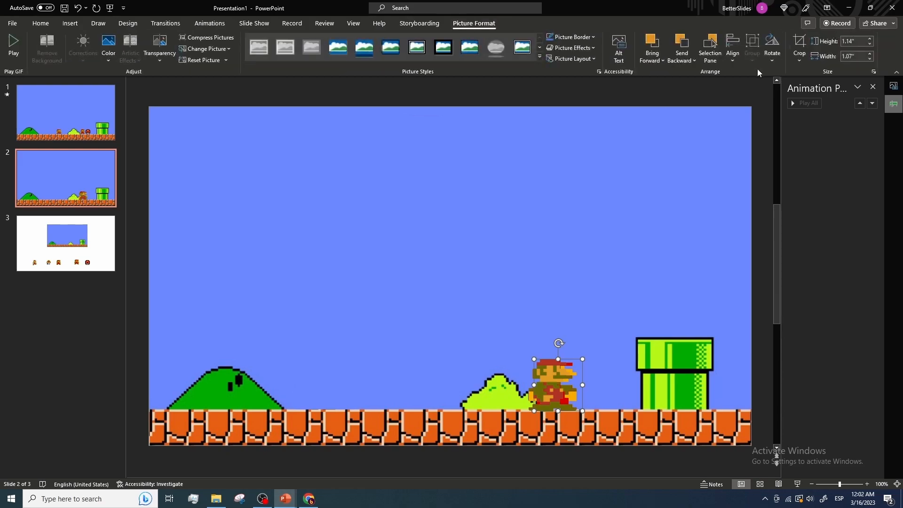
left_click(772, 47)
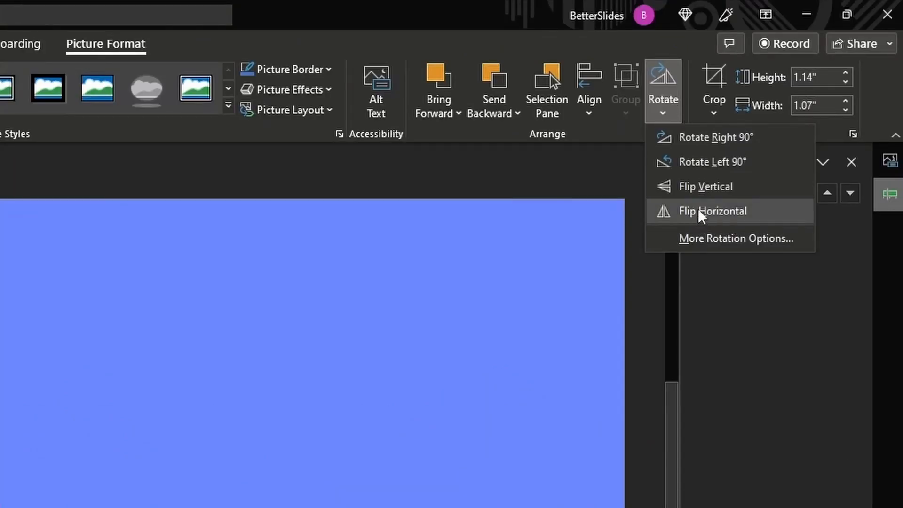
left_click(732, 212)
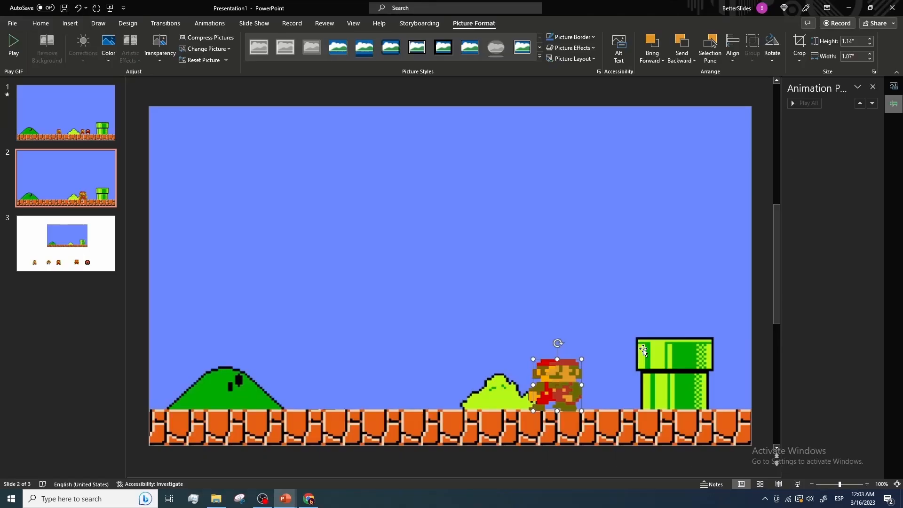
key("Left")
key("Left")
key("Left")
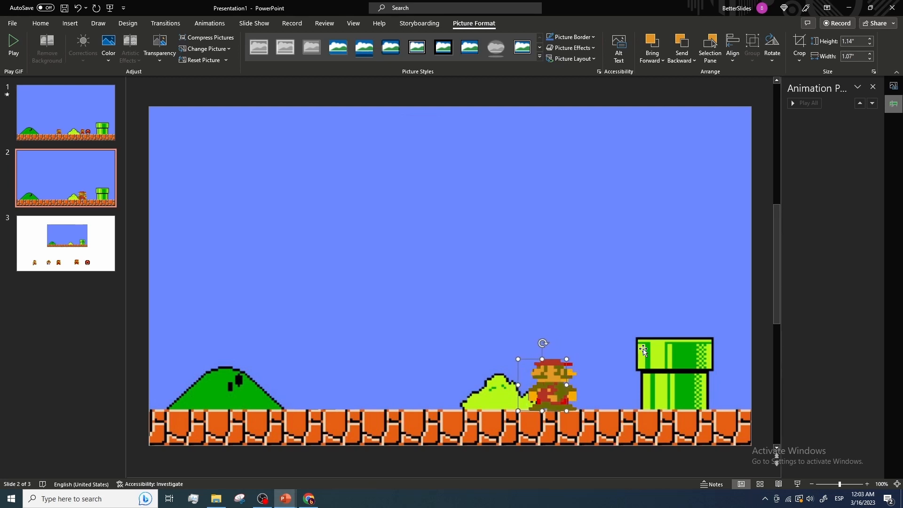
key("Left")
- Move the flipped running Mario up so it sits clear above the standing Mario
left_click(557, 303)
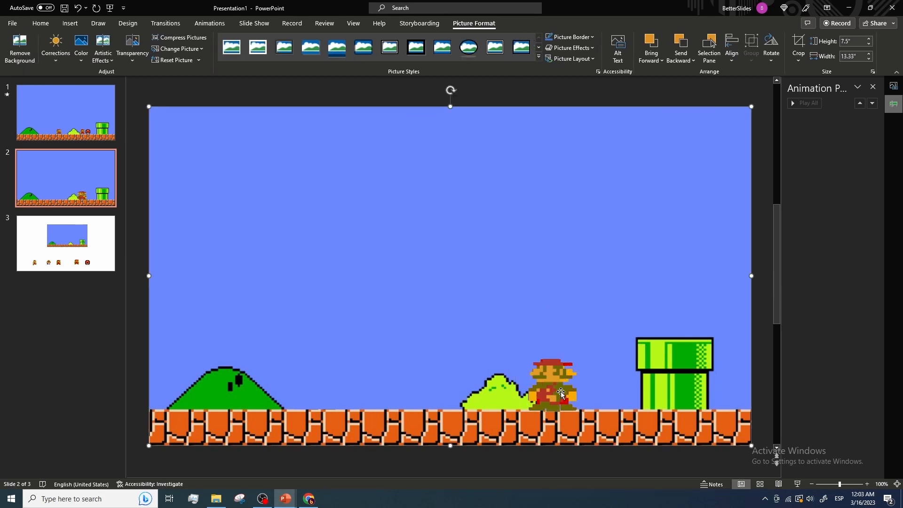
left_click(573, 376)
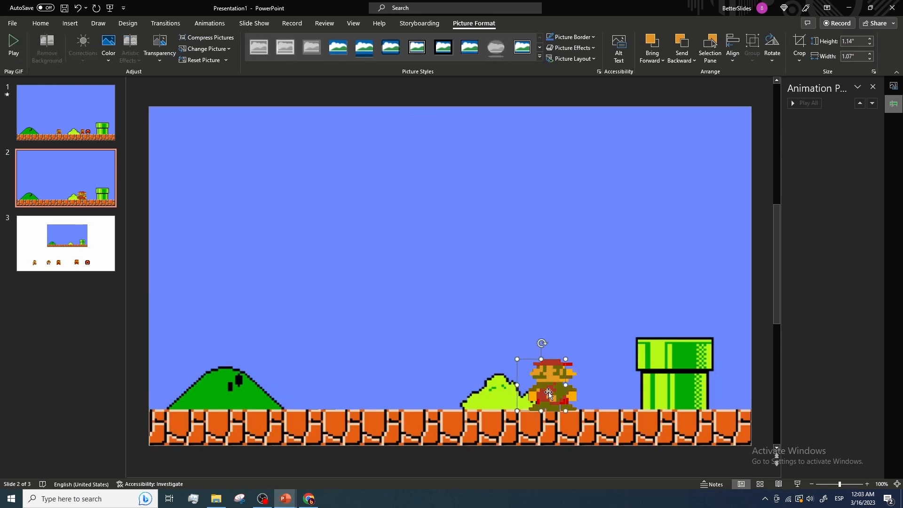
left_click_drag(548, 389, 547, 333)
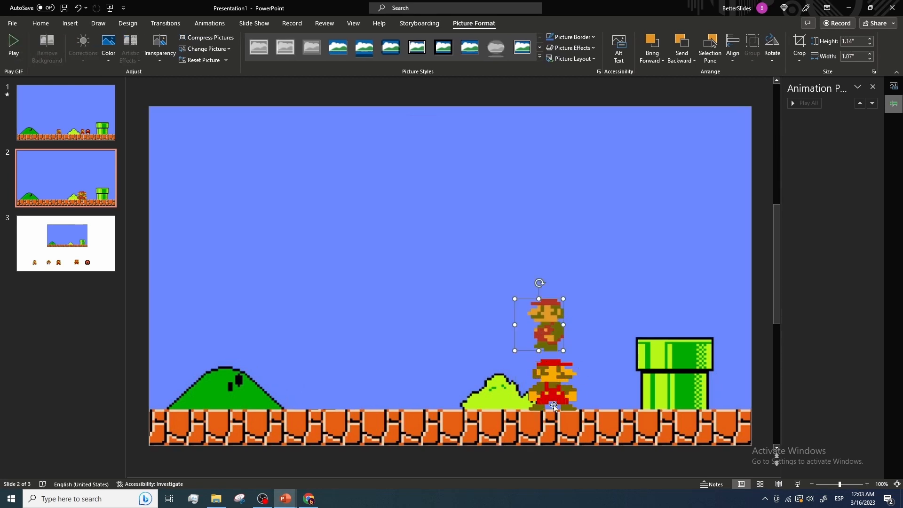
- Add a Disappear exit animation to the standing Mario on slide 2 and set it to start With Previous
left_click(555, 381)
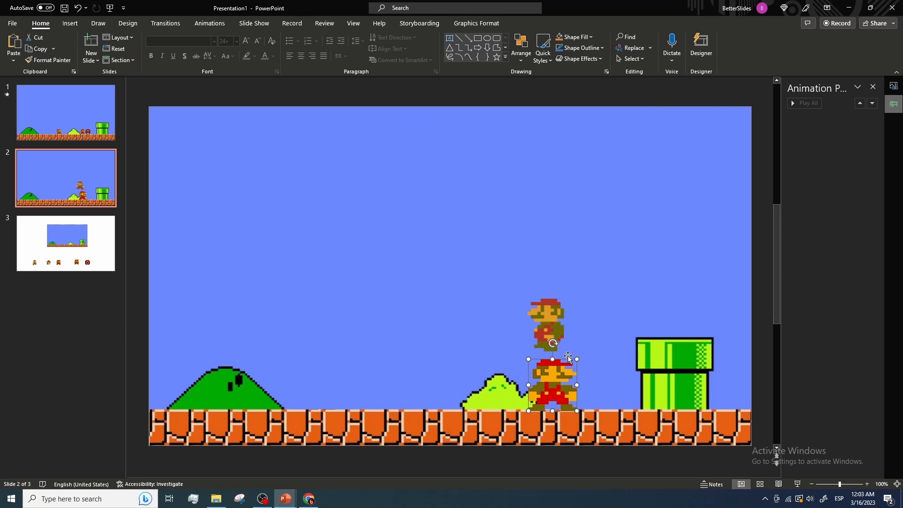
left_click(210, 24)
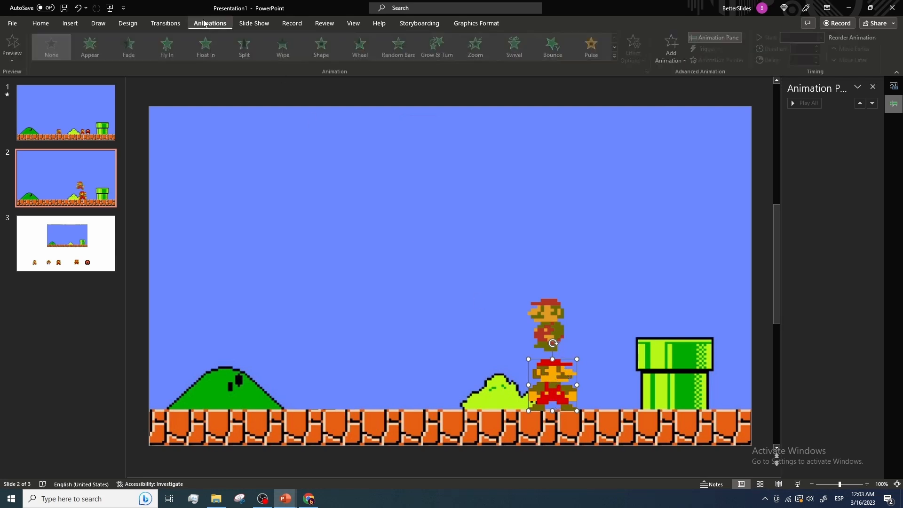
left_click(667, 59)
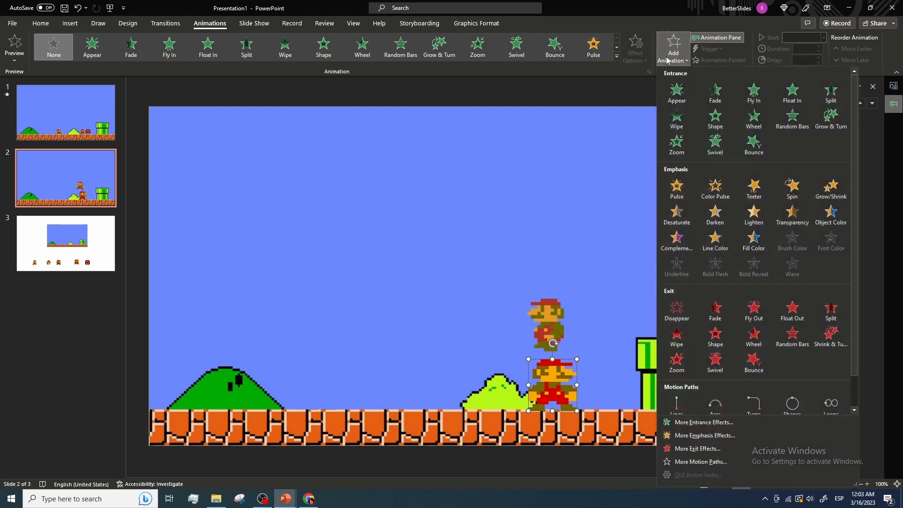
left_click(677, 309)
left_click(872, 118)
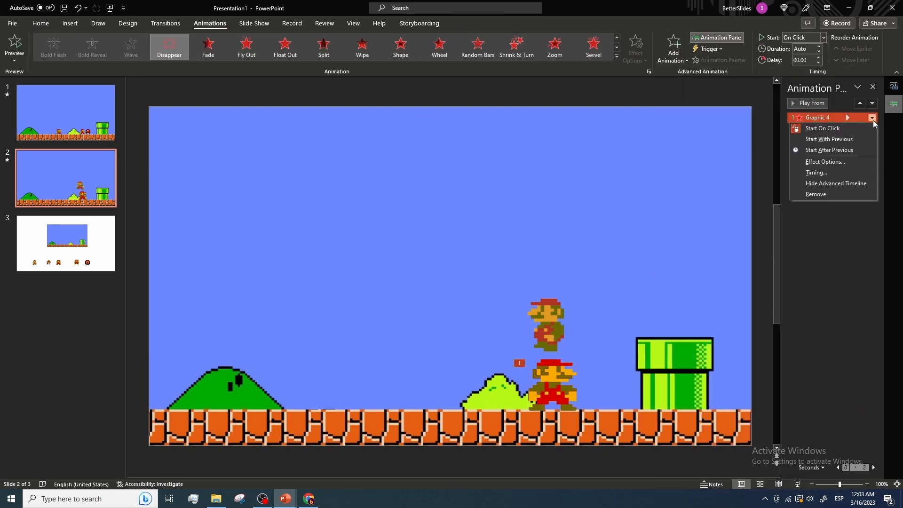
left_click(839, 136)
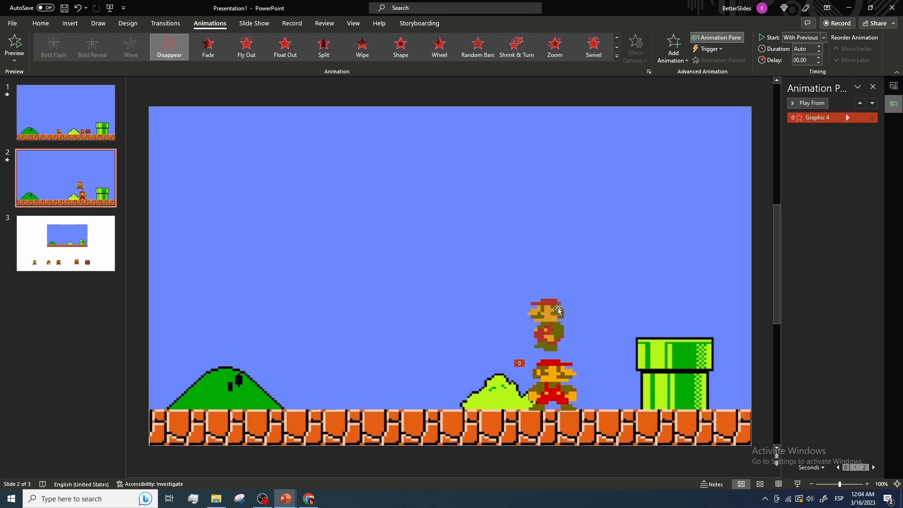
- Add a Lines motion path to the flipped running Mario and set its direction to Left
left_click(552, 321)
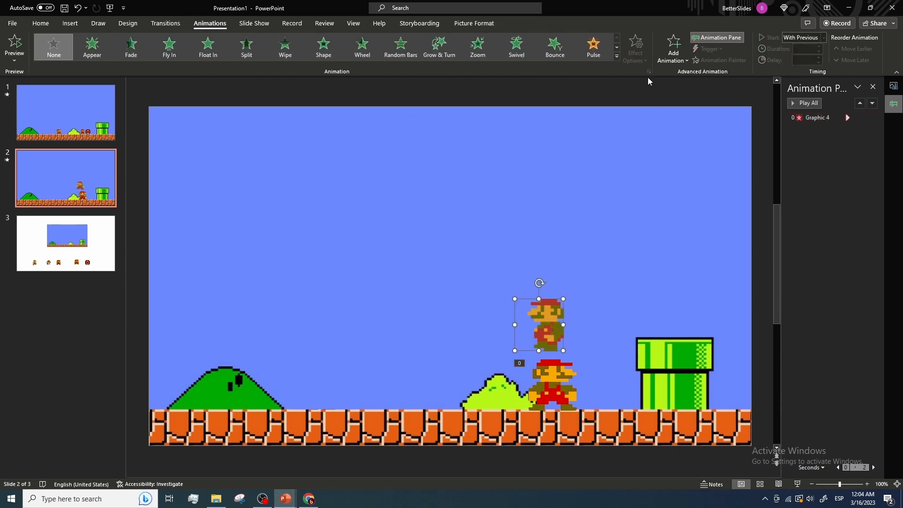
left_click(673, 50)
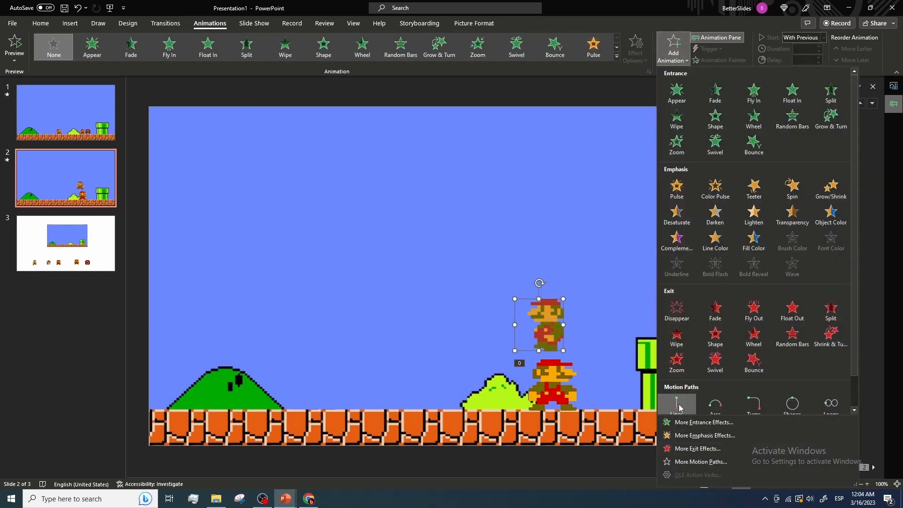
left_click(677, 404)
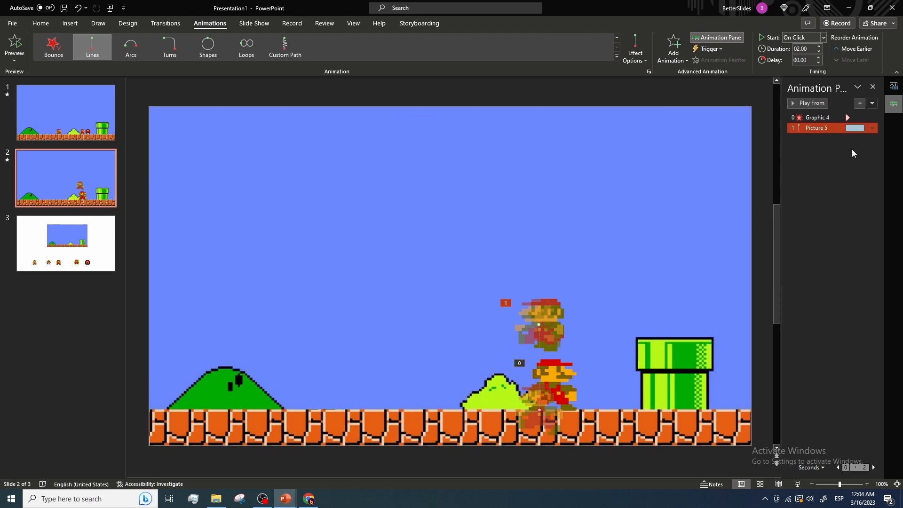
left_click(635, 49)
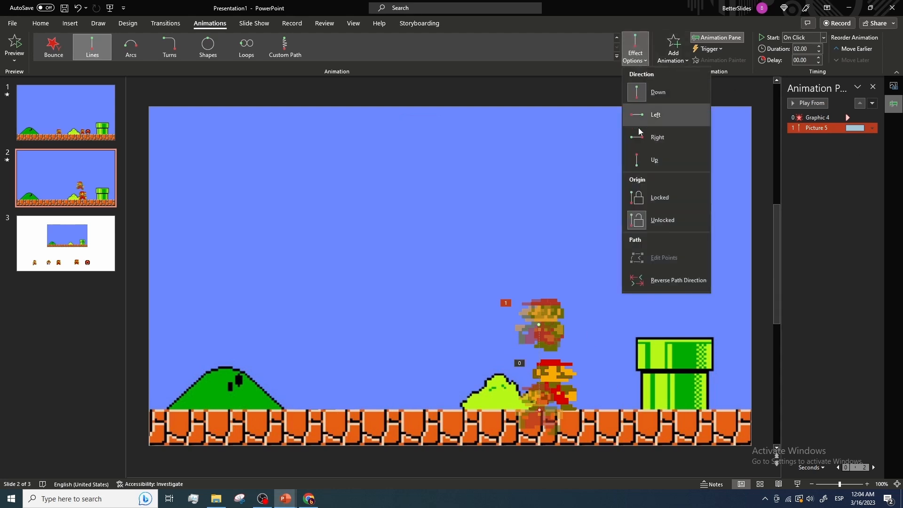
left_click(652, 115)
- Set the running Mario's motion path to start After Previous with a duration of 1.30 seconds
left_click(872, 128)
left_click(827, 160)
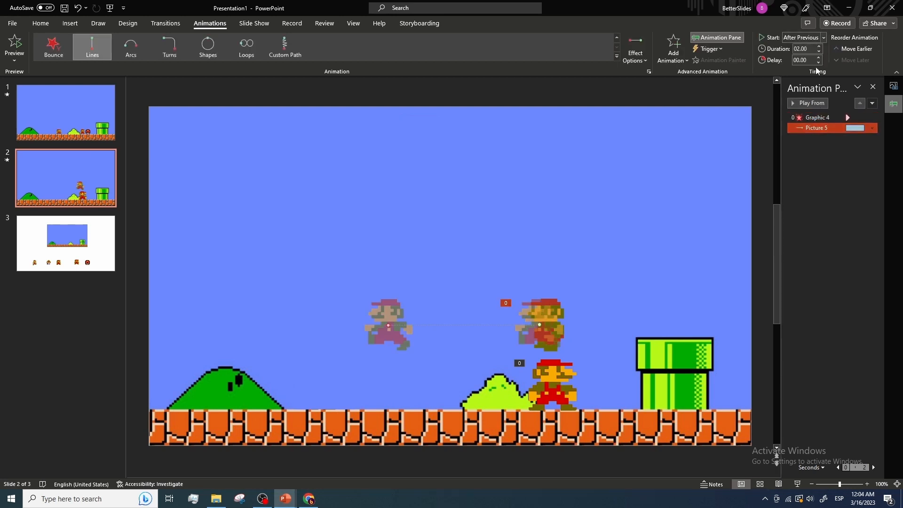
left_click(808, 49)
key("Return")
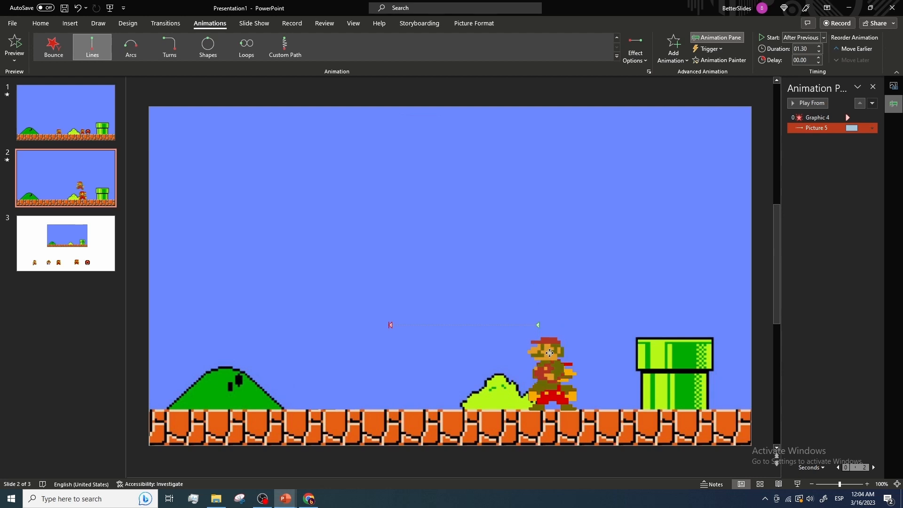
- Put the running Mario back over the standing Mario and play the slide show from slide 1
key("ctrl+z")
left_click(581, 342)
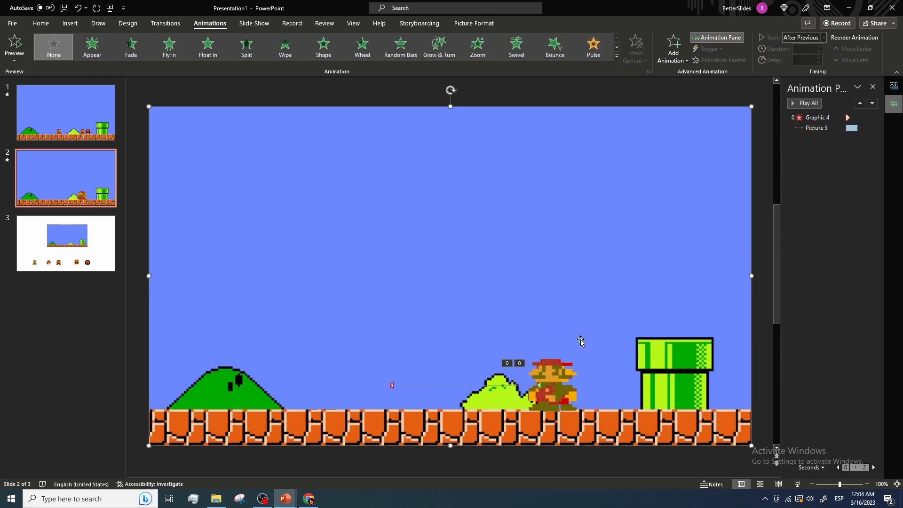
left_click(65, 113)
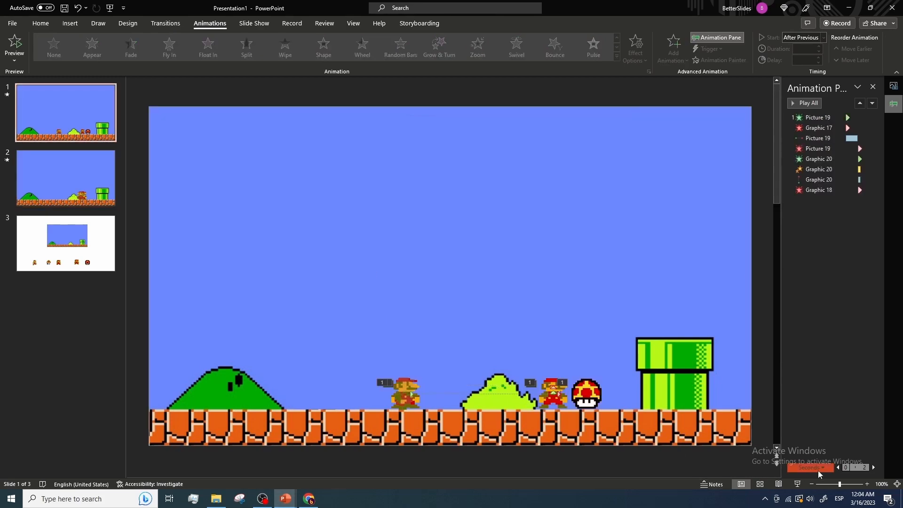
left_click(798, 484)
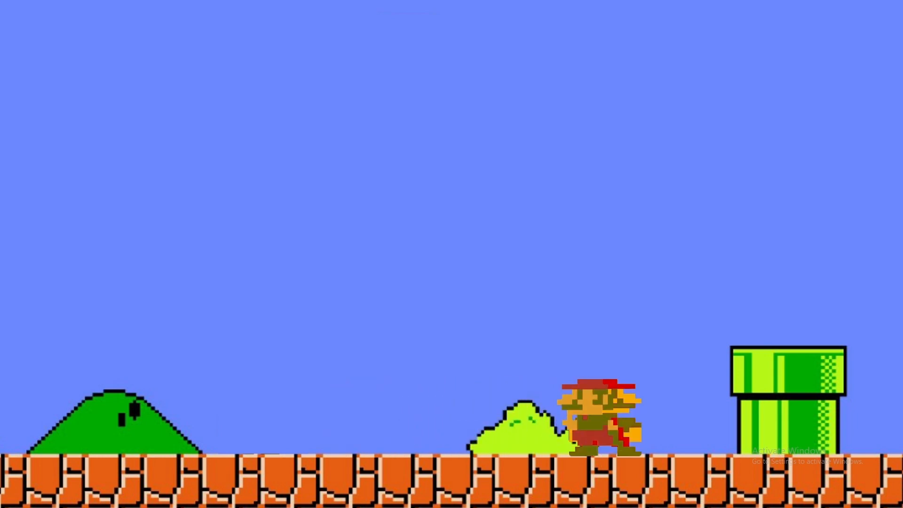
key("Escape")
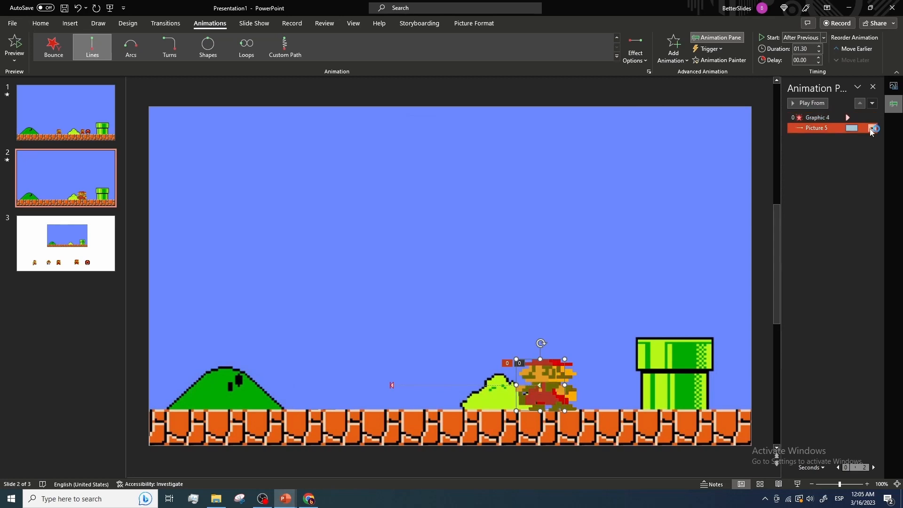
- Set both the smooth start and smooth end of the running Mario's motion path to 0 sec
left_click(872, 128)
left_click(827, 173)
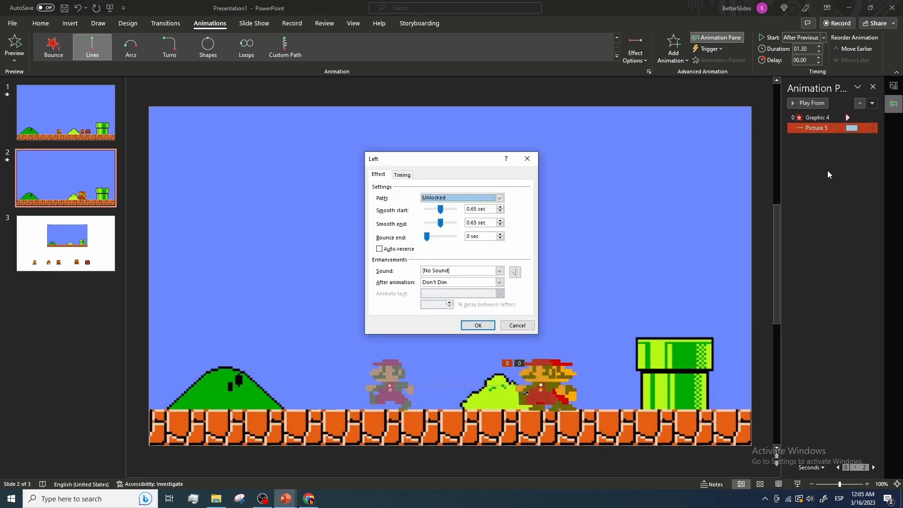
left_click_drag(438, 210, 392, 220)
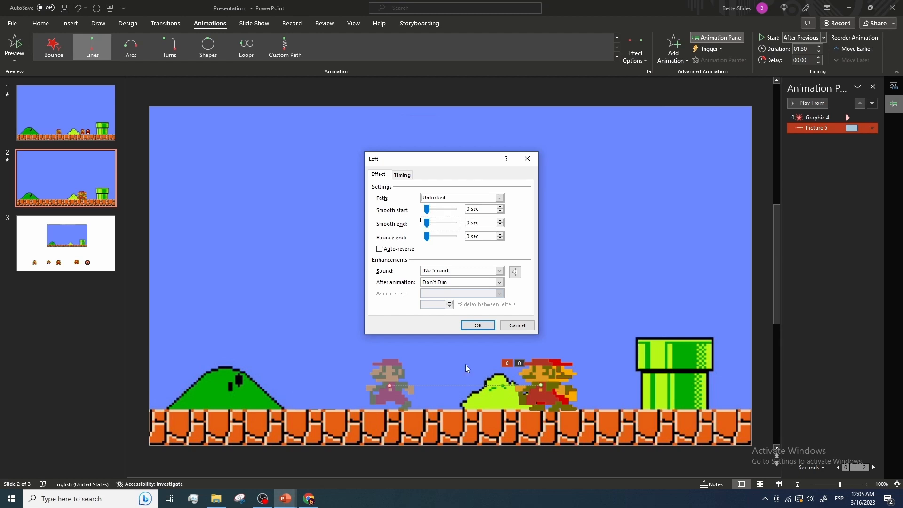
left_click(486, 329)
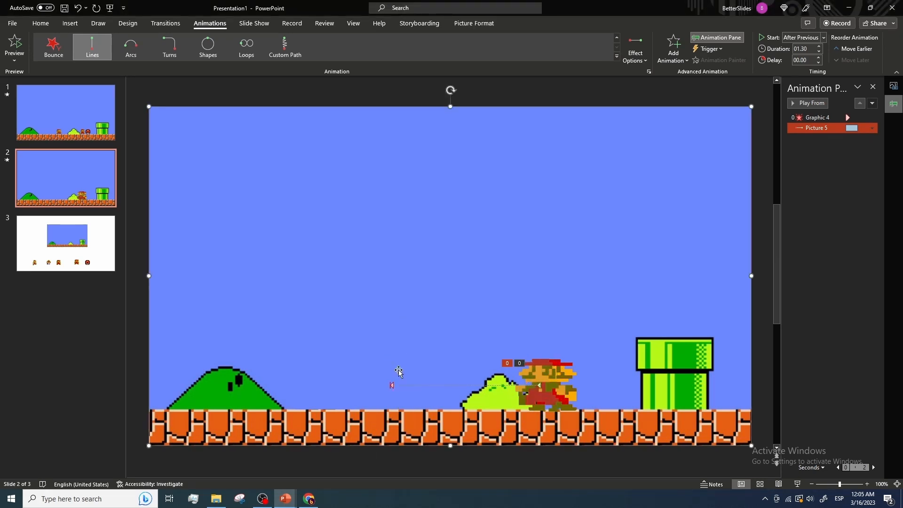
- Extend the end of the running Mario's motion path farther left, closer to the dark green hill
left_click(392, 385)
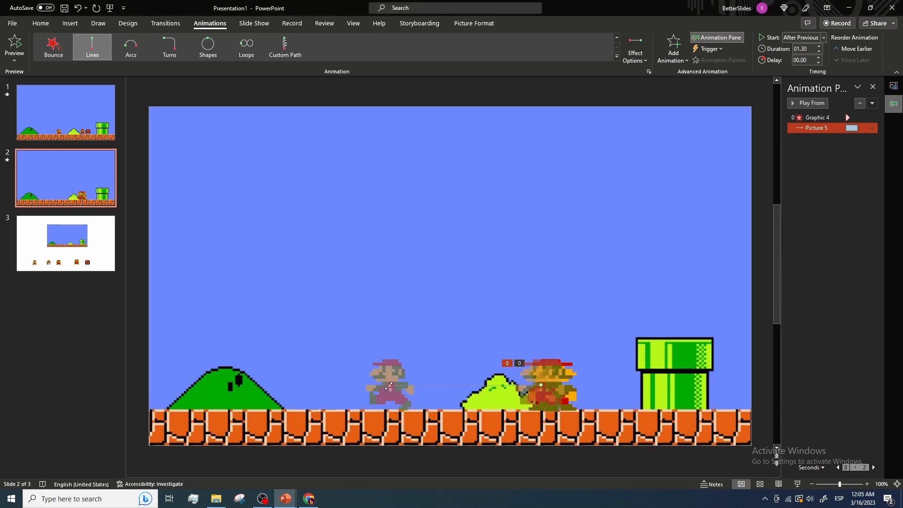
left_click_drag(388, 385, 330, 386)
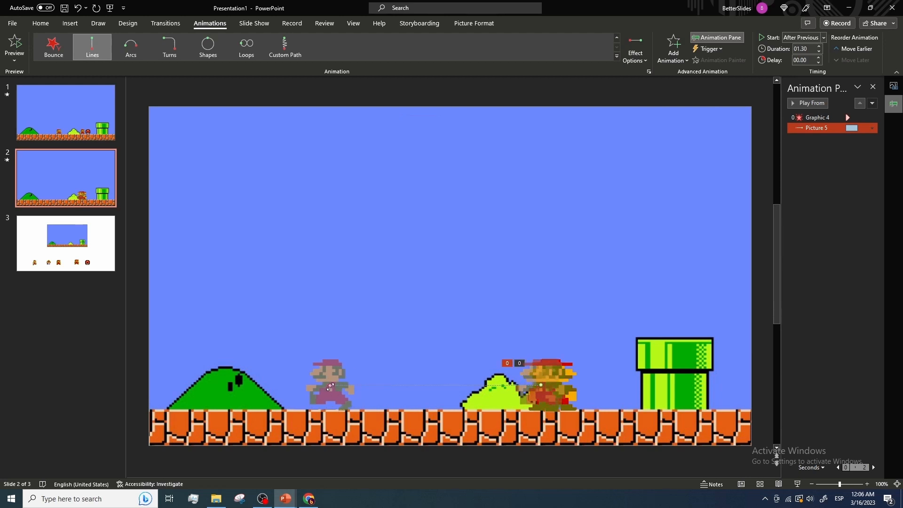
left_click(312, 288)
- Copy the Goomba from slide 3 and paste it onto slide 2
left_click(90, 251)
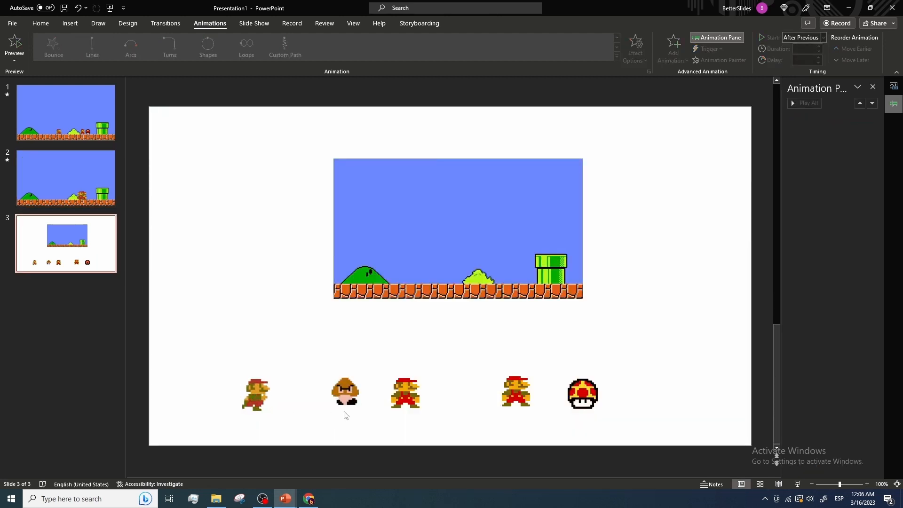
left_click(343, 394)
left_click(65, 178)
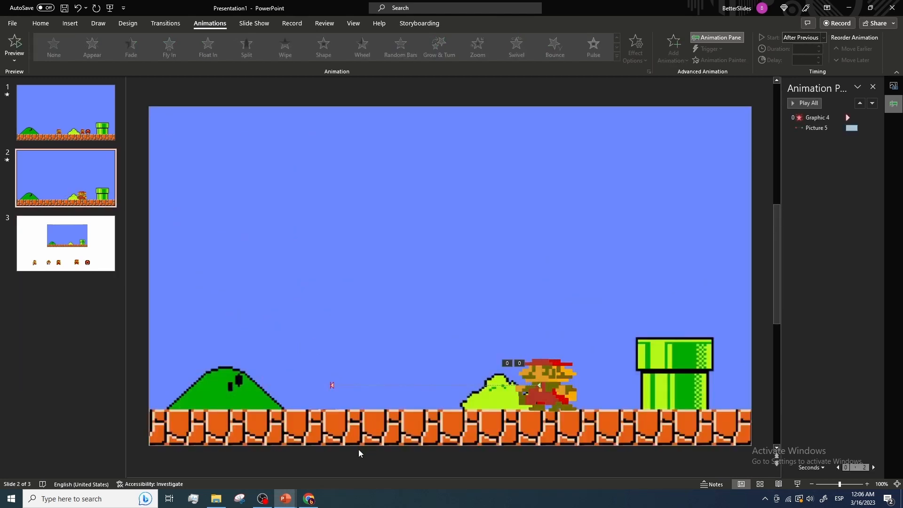
left_click(811, 484)
left_click(812, 484)
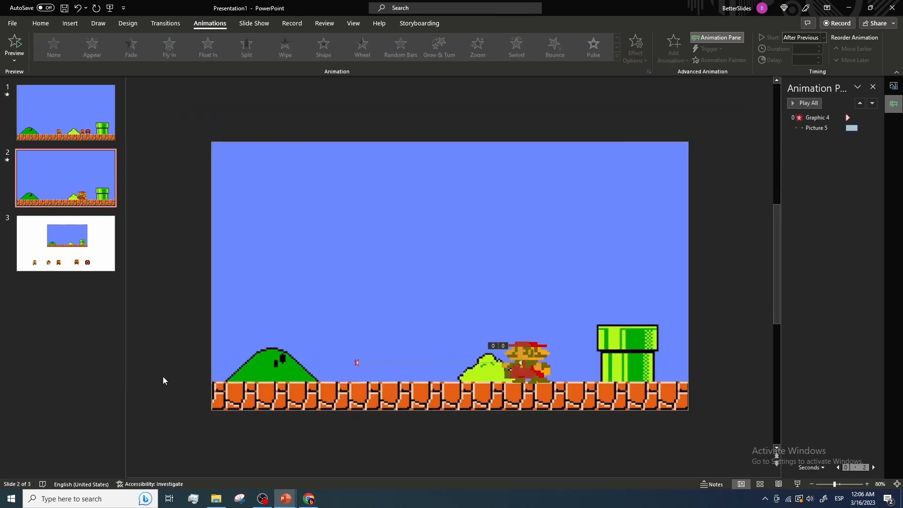
key("ctrl+v")
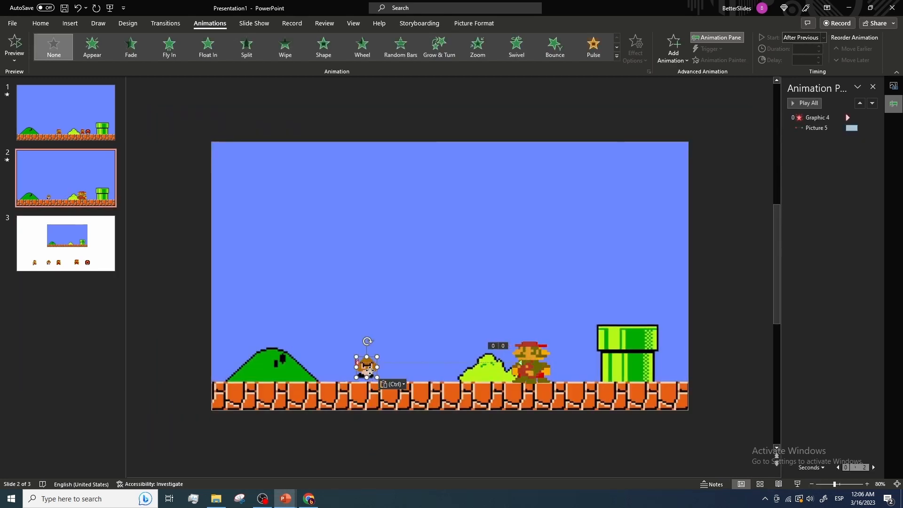
- Move the Goomba outside the slide's left edge, level with the top of the brick ground
left_click_drag(370, 371, 338, 371)
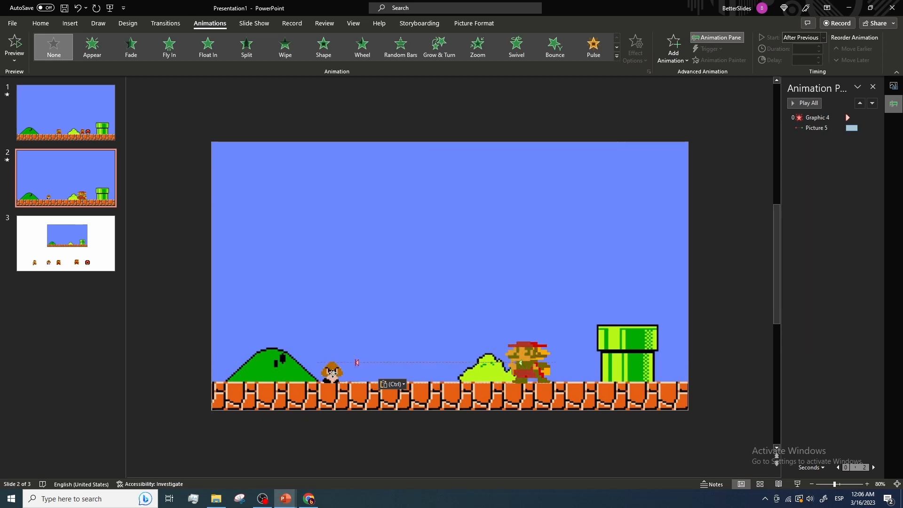
left_click_drag(334, 373, 191, 368)
key("Up")
key("Up")
left_click(172, 397)
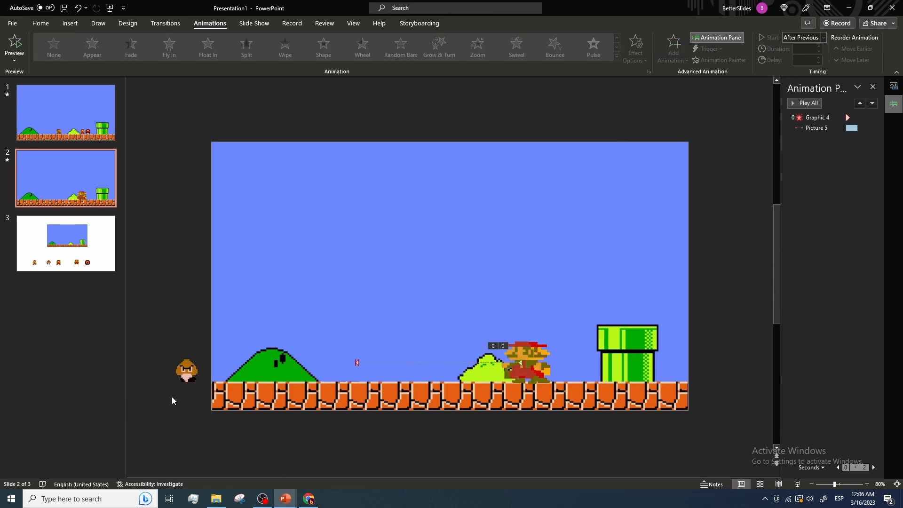
- Add a Lines motion path to the Goomba with its direction set to Right
left_click(184, 376)
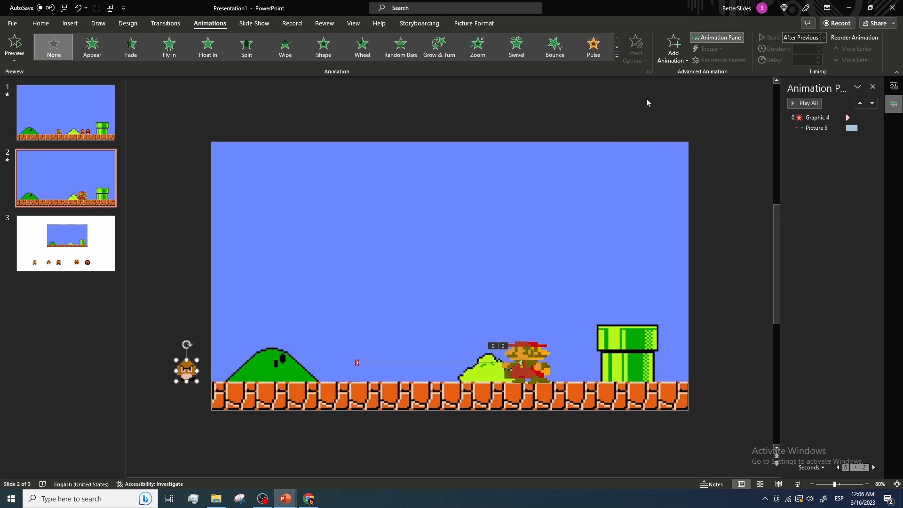
left_click(674, 57)
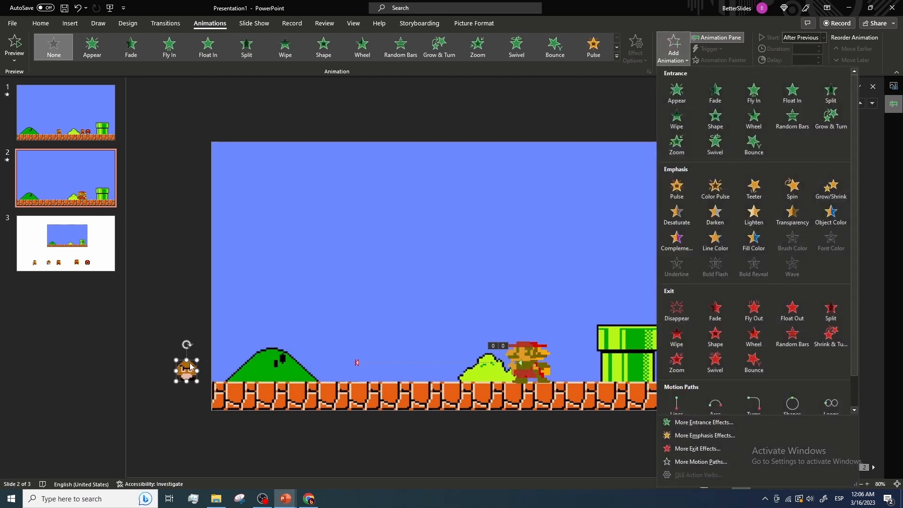
left_click(677, 403)
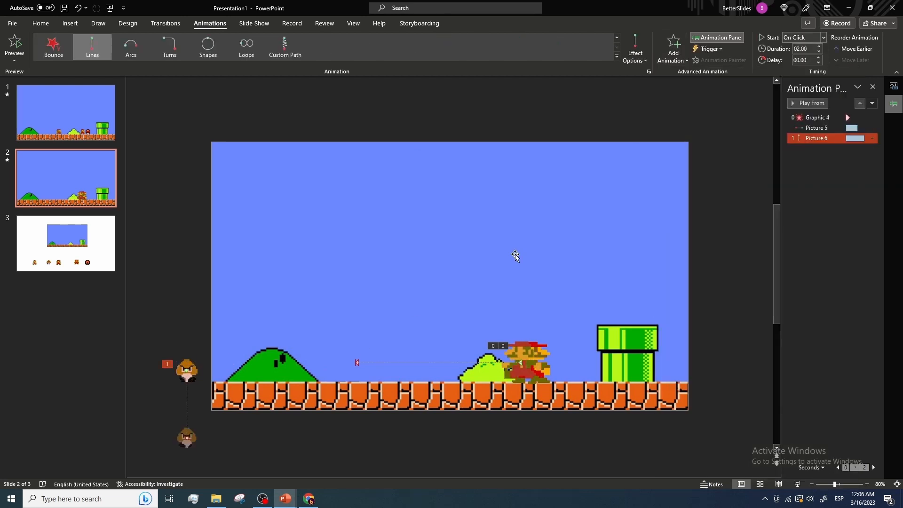
left_click(635, 52)
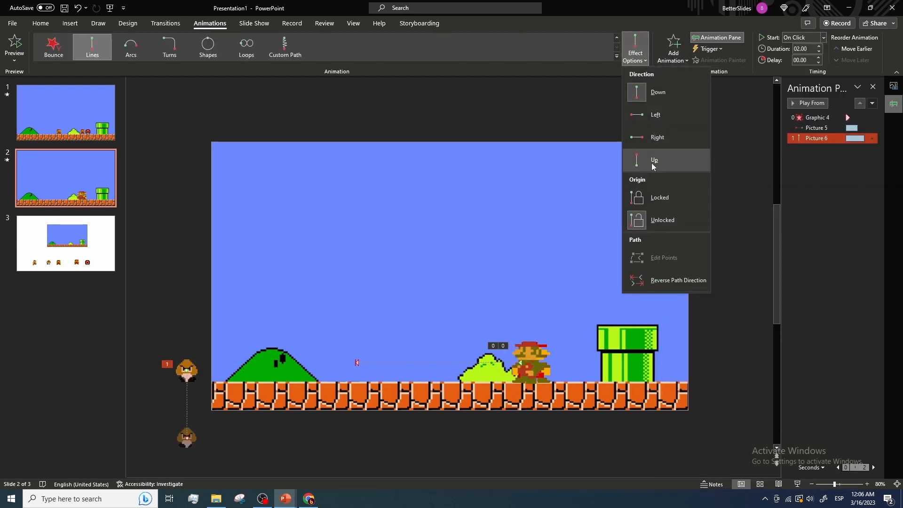
left_click(658, 137)
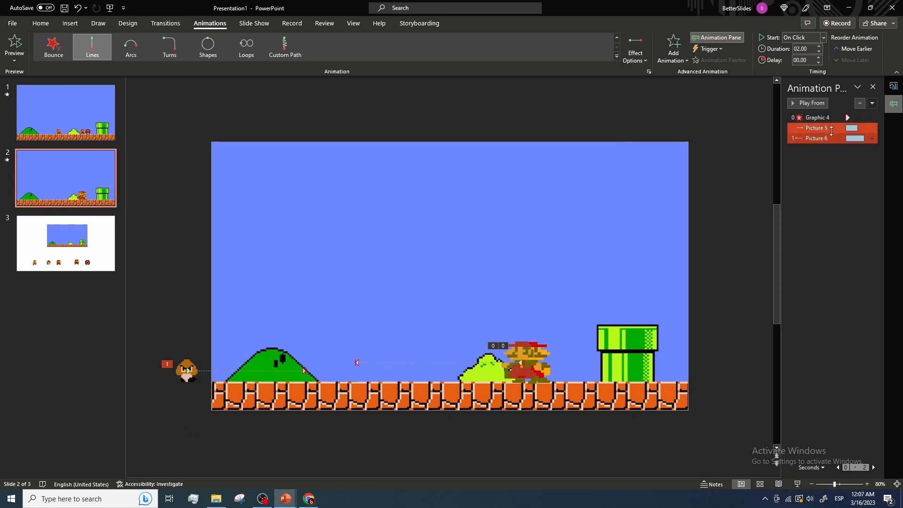
- Set both the smooth start and smooth end of the Goomba's motion path to 0 sec
left_click(872, 138)
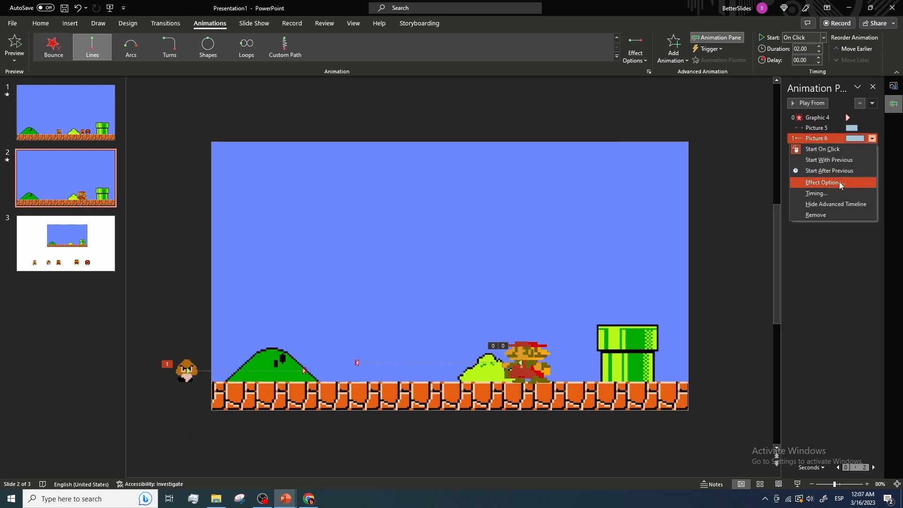
left_click(819, 182)
left_click_drag(440, 210, 390, 211)
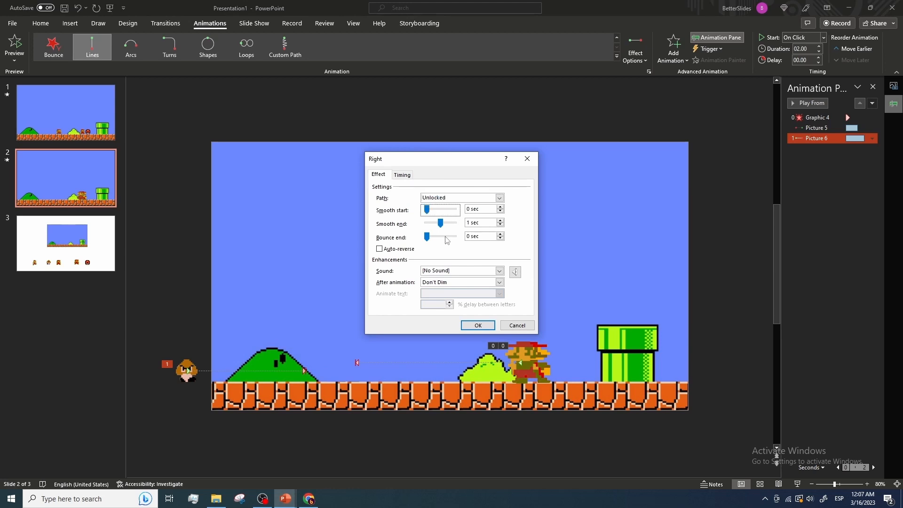
left_click_drag(440, 224, 438, 226)
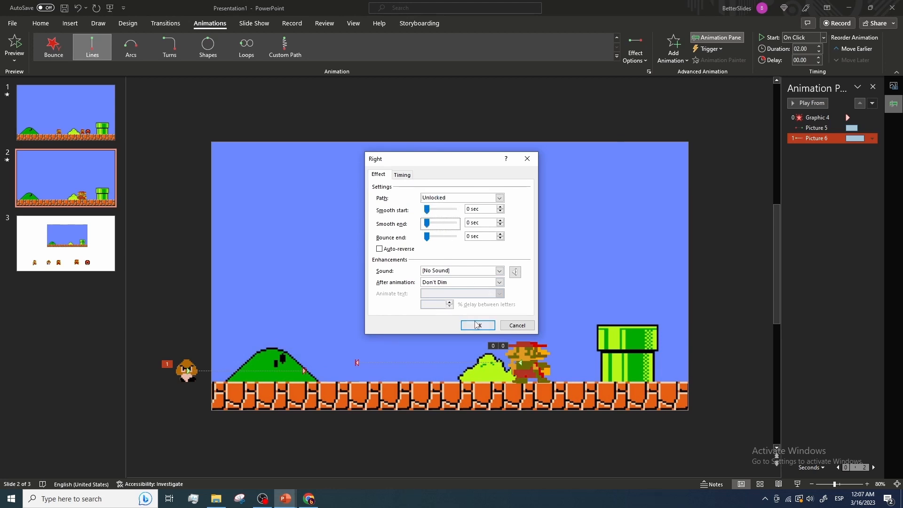
left_click(476, 324)
- Set the Goomba's motion path to a duration of 1.30 seconds, starting With Previous
left_click(800, 49)
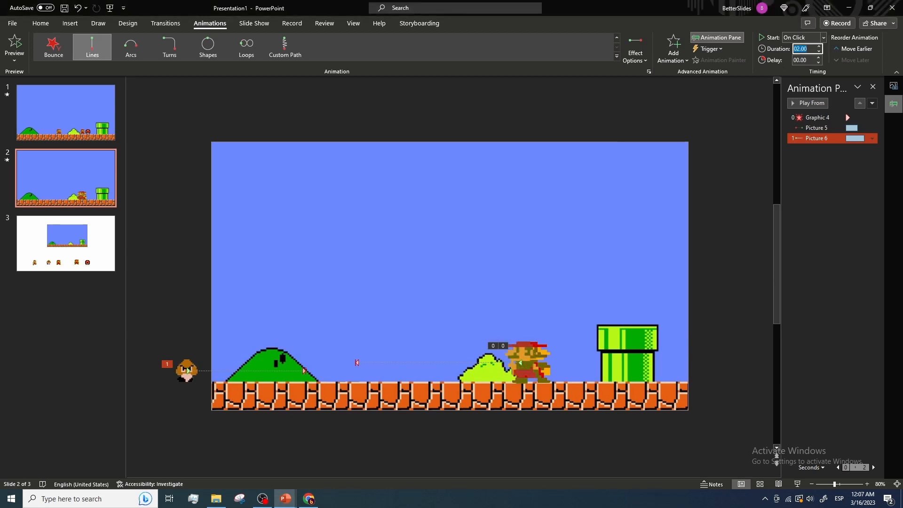
key("Return")
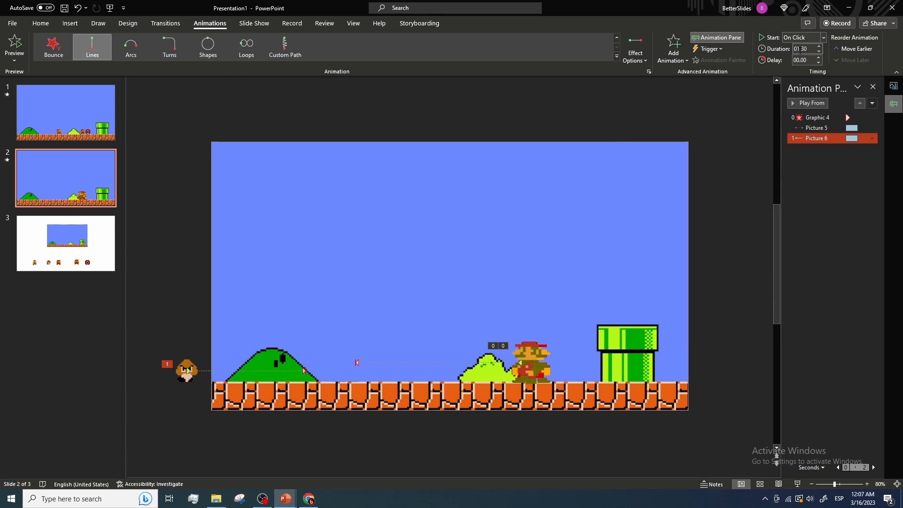
left_click(873, 139)
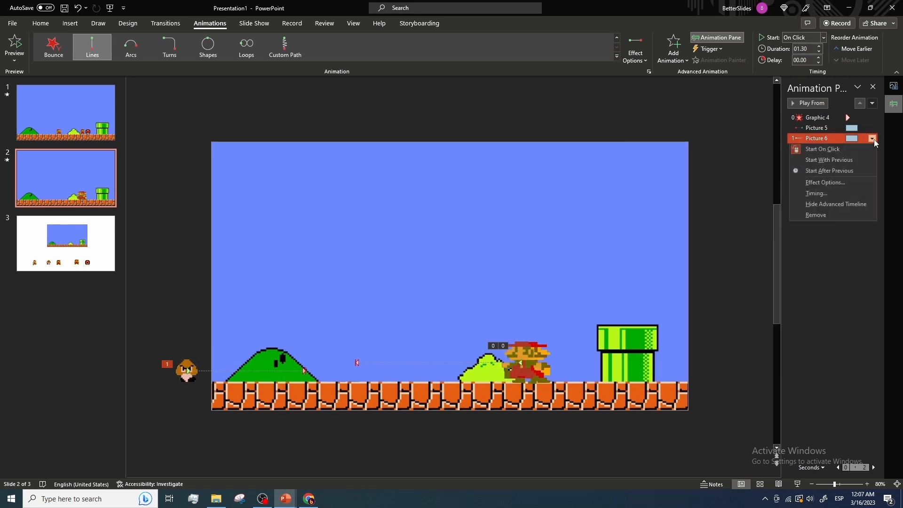
left_click(834, 160)
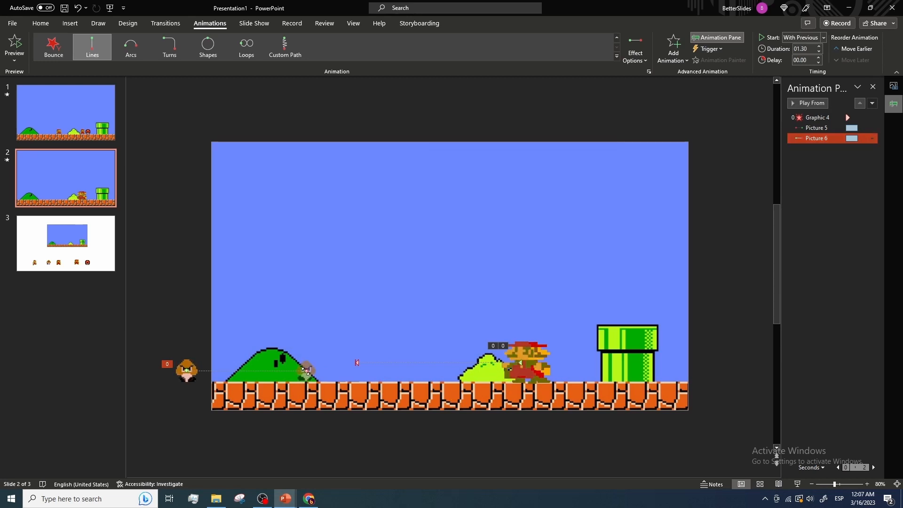
- Adjust the Goomba's motion path to end just right of the dark green hill, checking it in the slide show from slide 2
left_click_drag(306, 372, 343, 371)
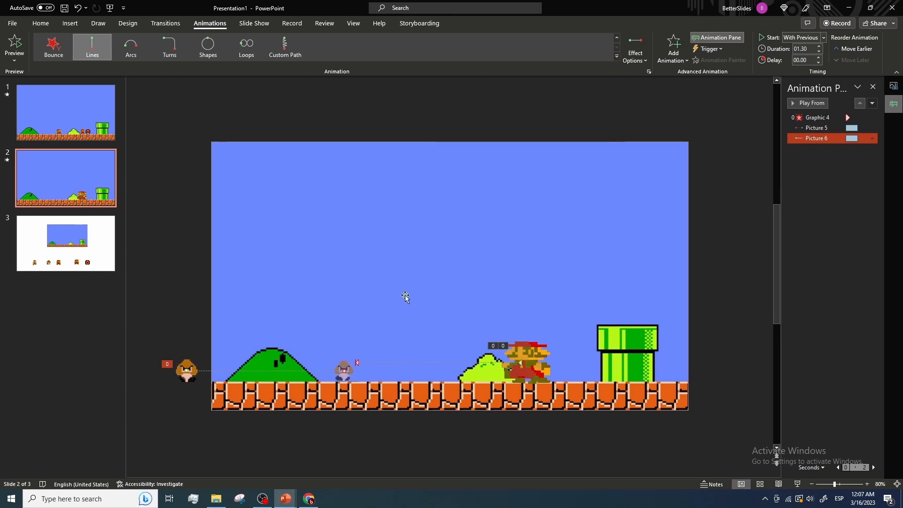
left_click(799, 484)
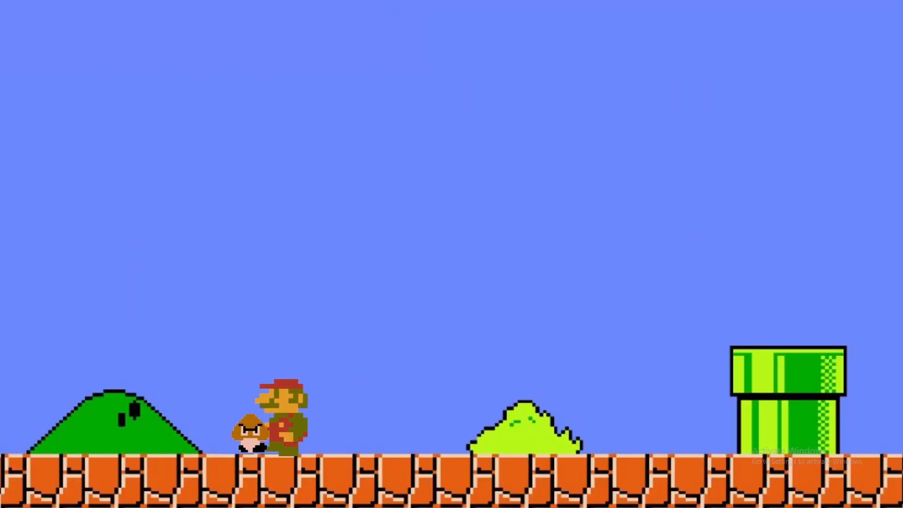
key("Escape")
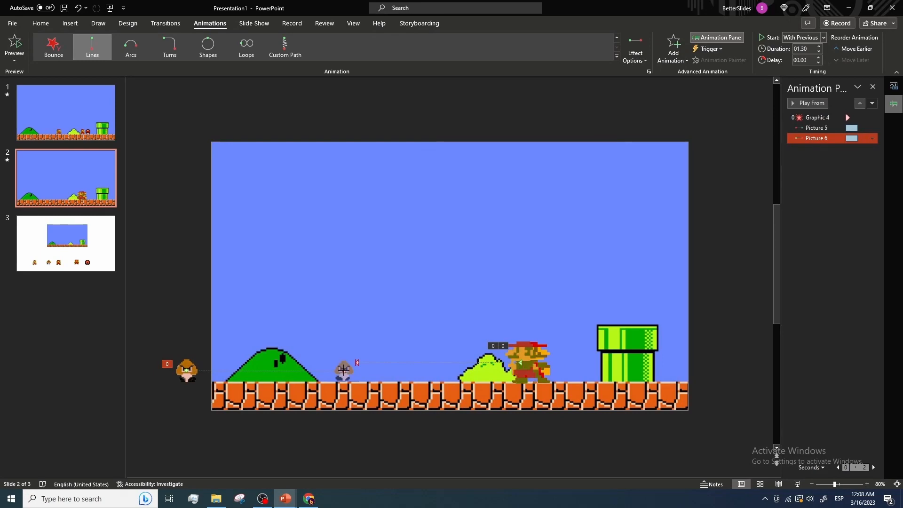
left_click(798, 487)
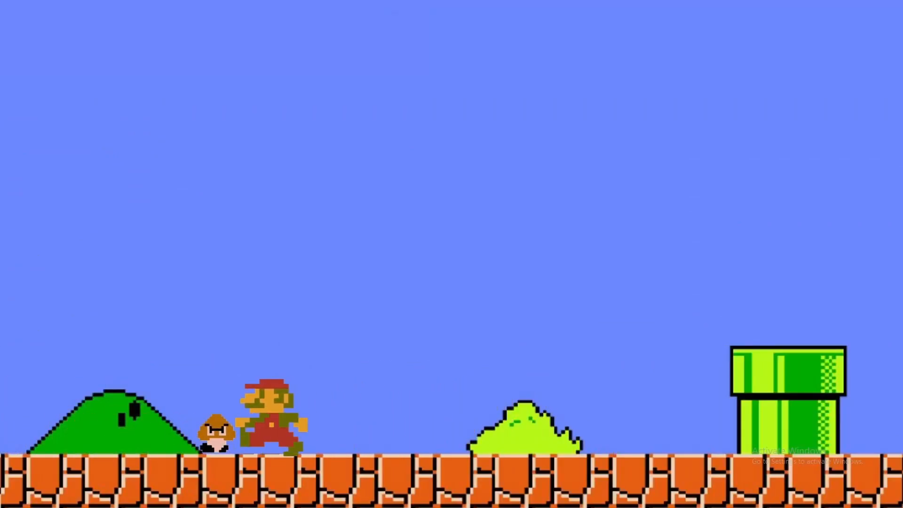
key("Escape")
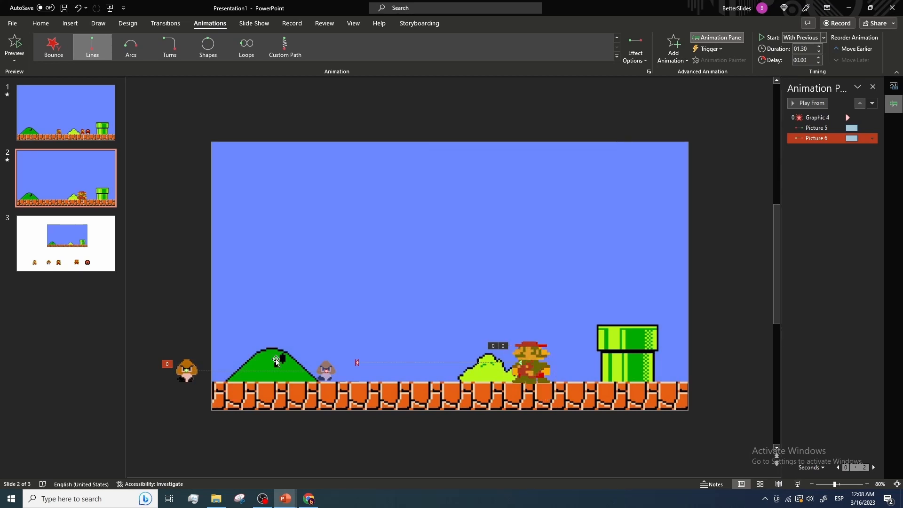
- Duplicate the standing Mario, remove the copy's Disappear animation, and place it on the ground where the running Mario's path ends
left_click(548, 352)
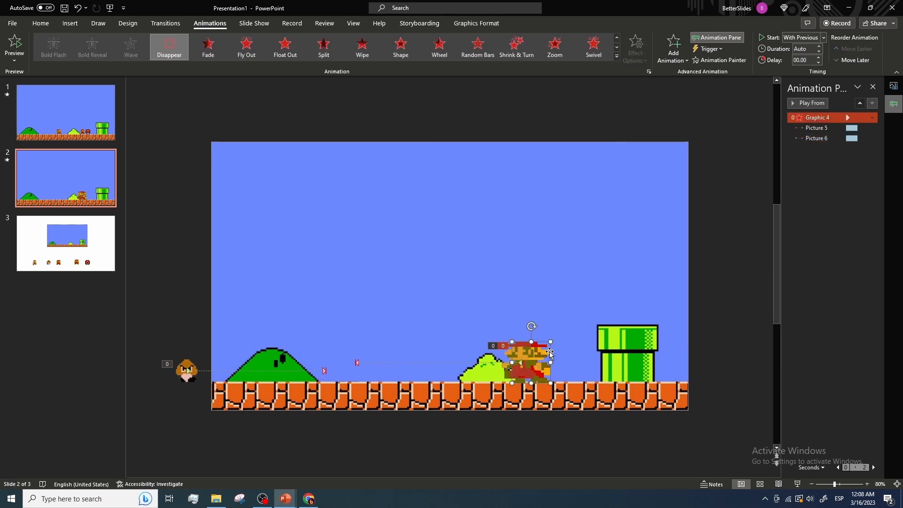
key("ctrl+c")
key("ctrl+v")
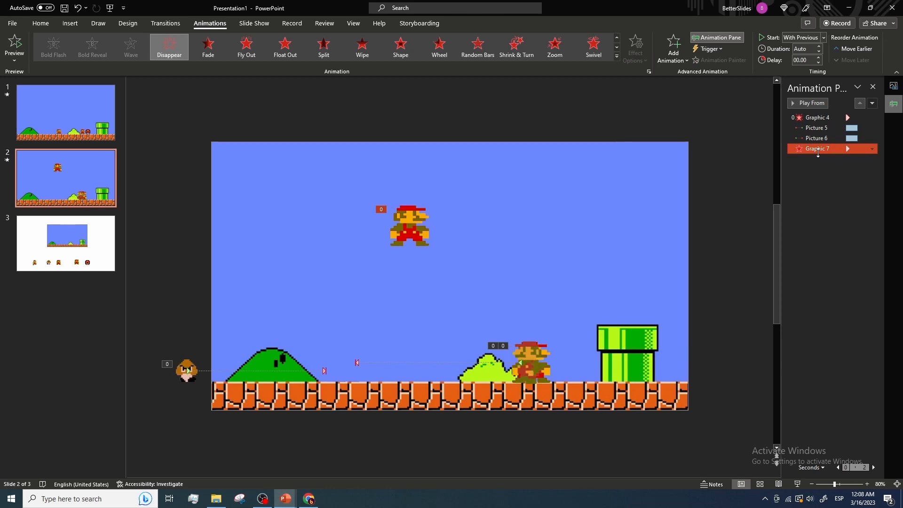
key("Delete")
left_click_drag(418, 211, 363, 347)
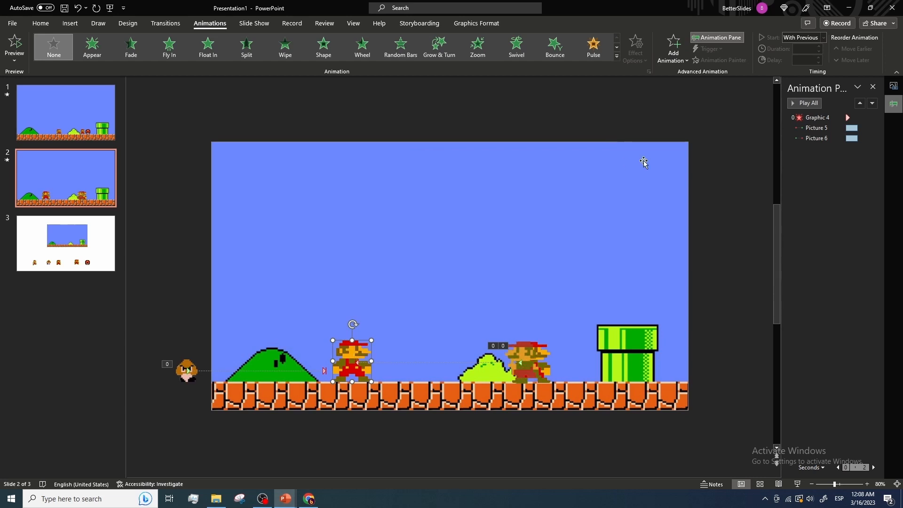
- Add an Appear entrance animation to the standing Mario copy, starting After Previous
left_click(679, 53)
left_click(679, 93)
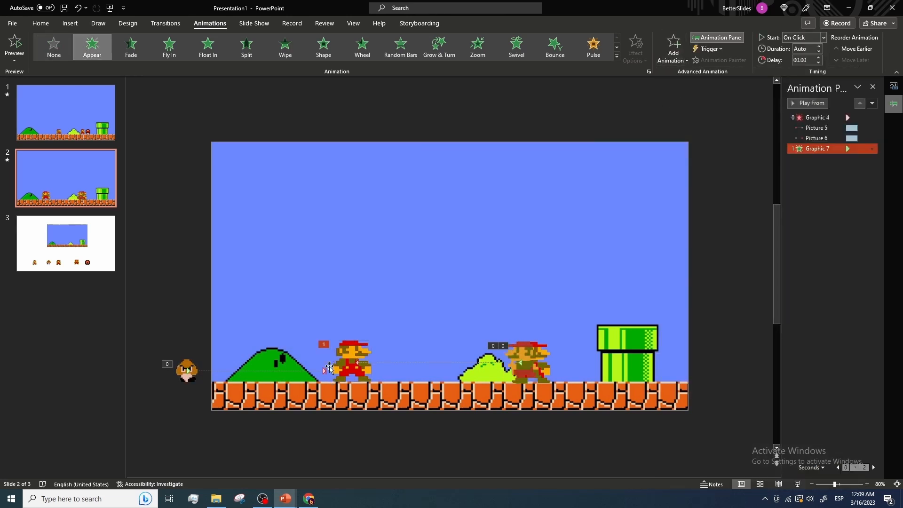
left_click(823, 38)
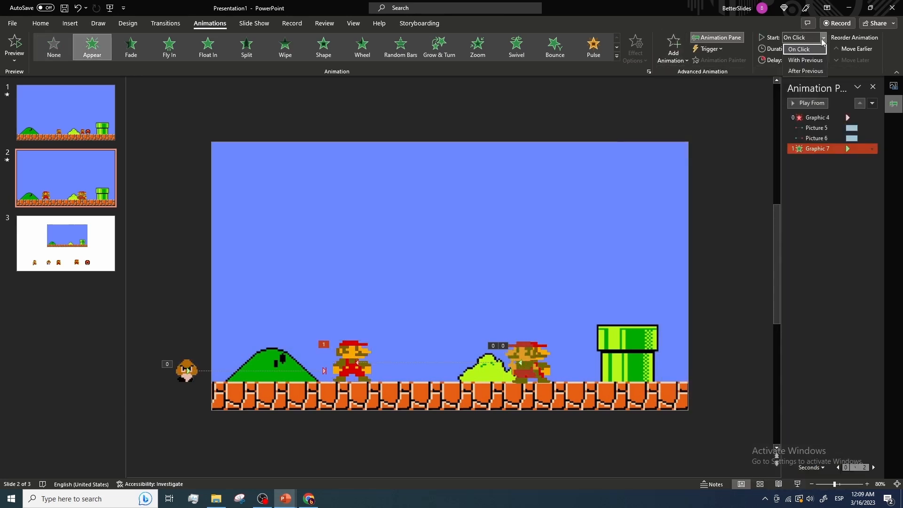
left_click(802, 69)
left_click(820, 138, "shift")
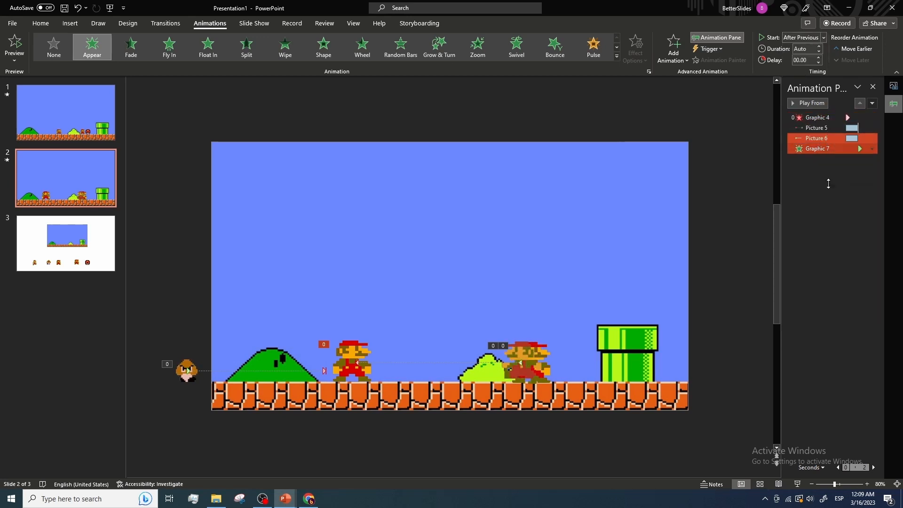
- Add a Disappear exit animation starting With Previous to the running Mario and play the slide show from slide 2
left_click(526, 355)
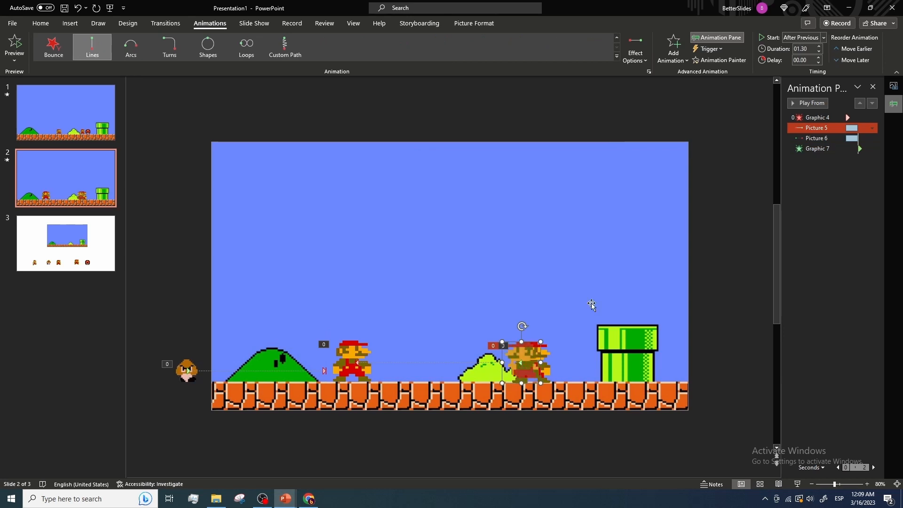
left_click(674, 52)
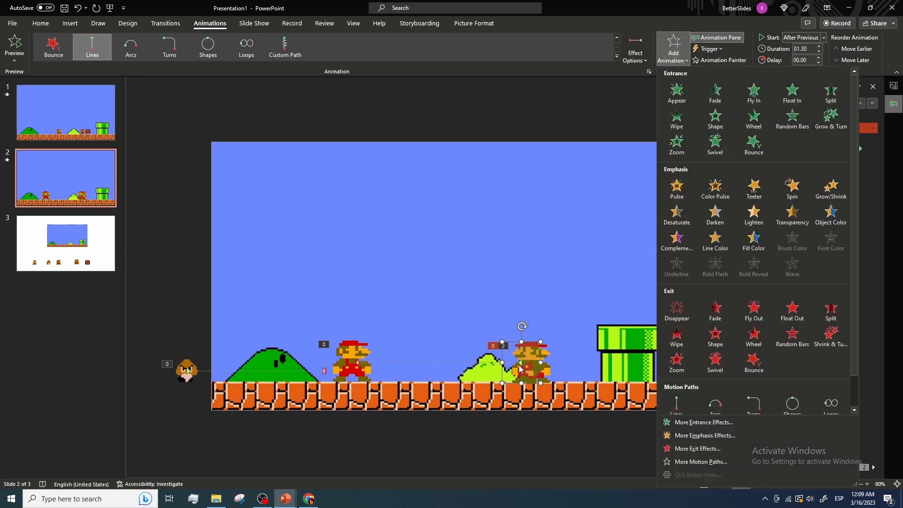
left_click(679, 318)
left_click(872, 159)
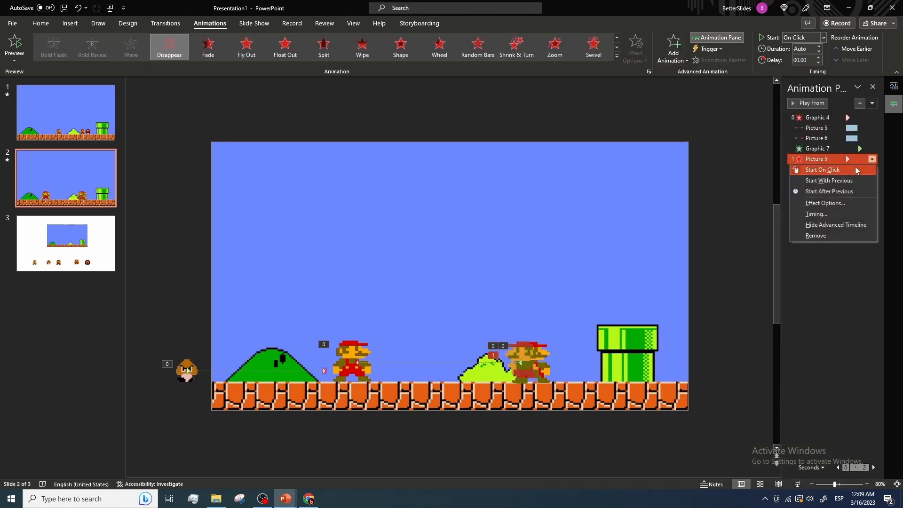
left_click(834, 180)
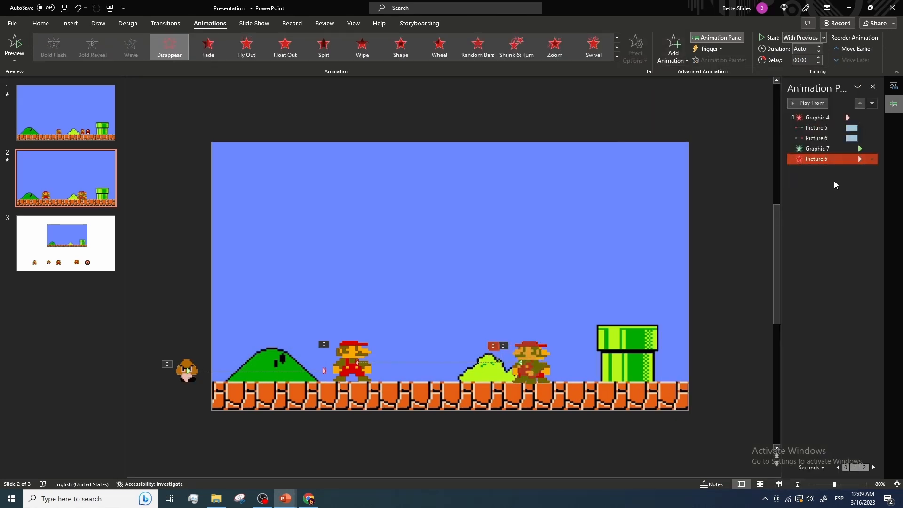
left_click(797, 484)
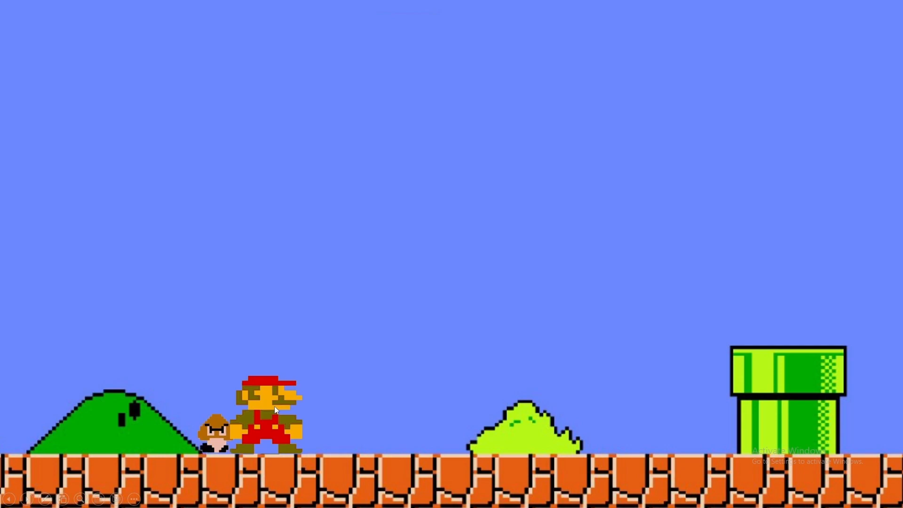
key("Escape")
- Flip the standing Mario copy on slide 2 horizontally so he faces the Goomba, and check it in the slide show
left_click(356, 352)
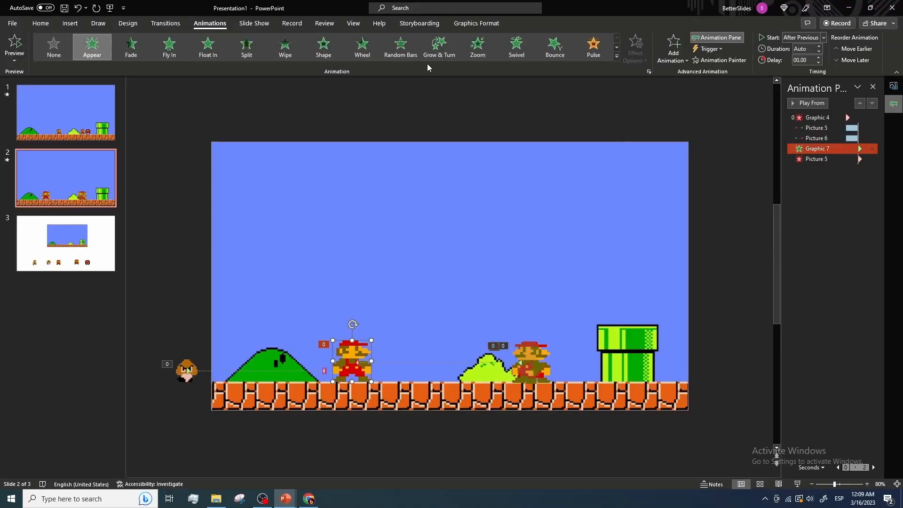
left_click(476, 23)
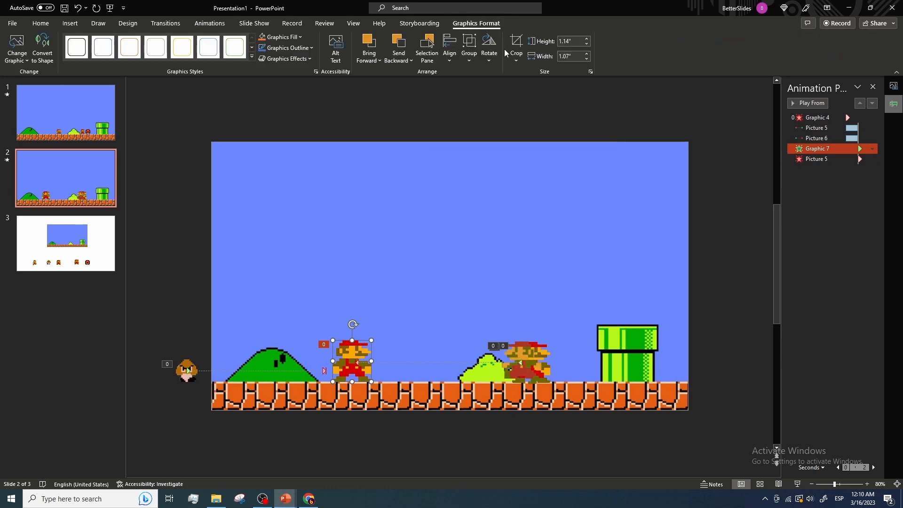
left_click(490, 57)
left_click(518, 113)
left_click(798, 483)
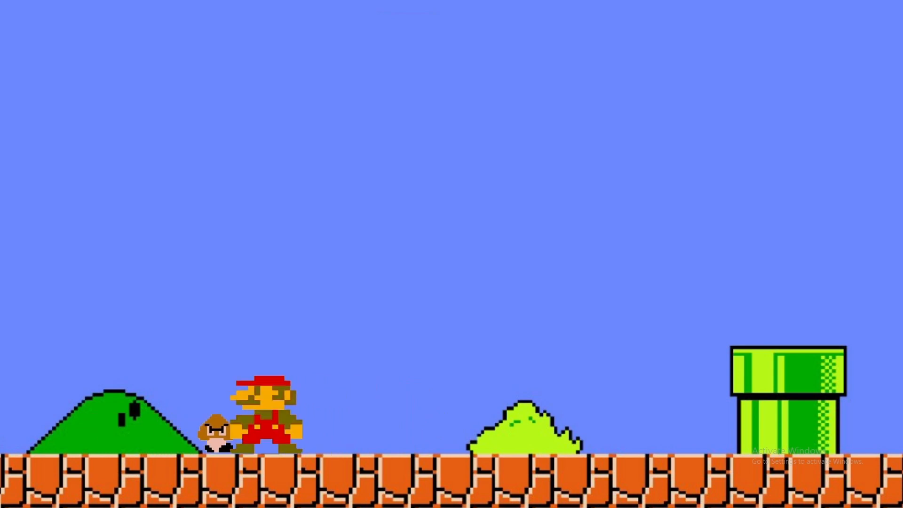
key("Escape")
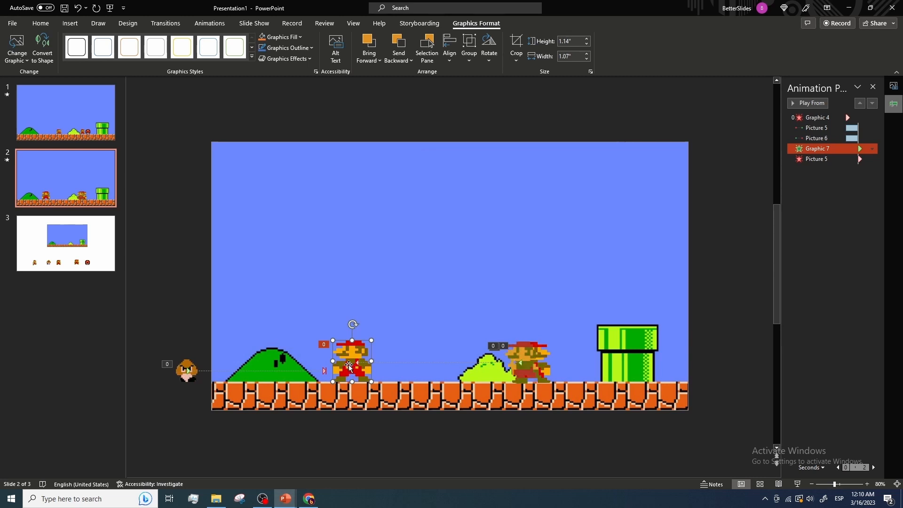
- Add a Grow/Shrink emphasis animation to the standing Mario copy, lasting 0.3 seconds and starting After Previous
left_click(209, 23)
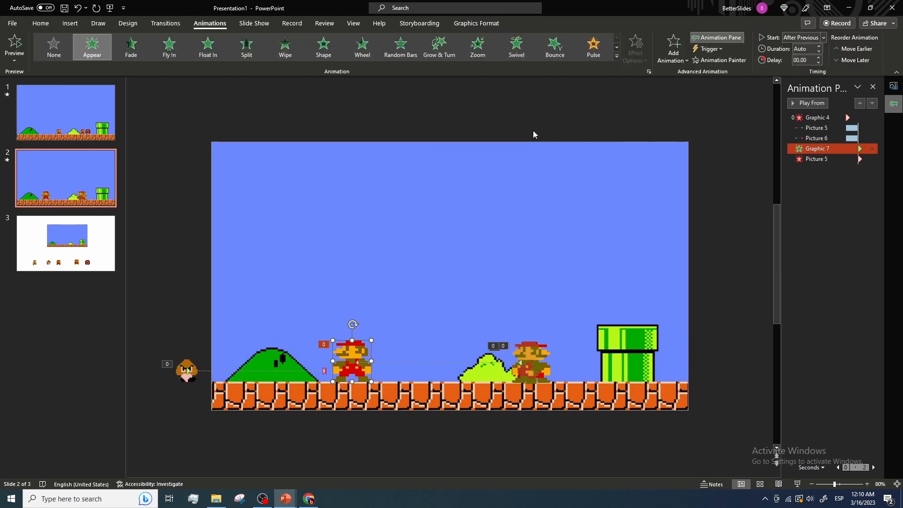
left_click(667, 61)
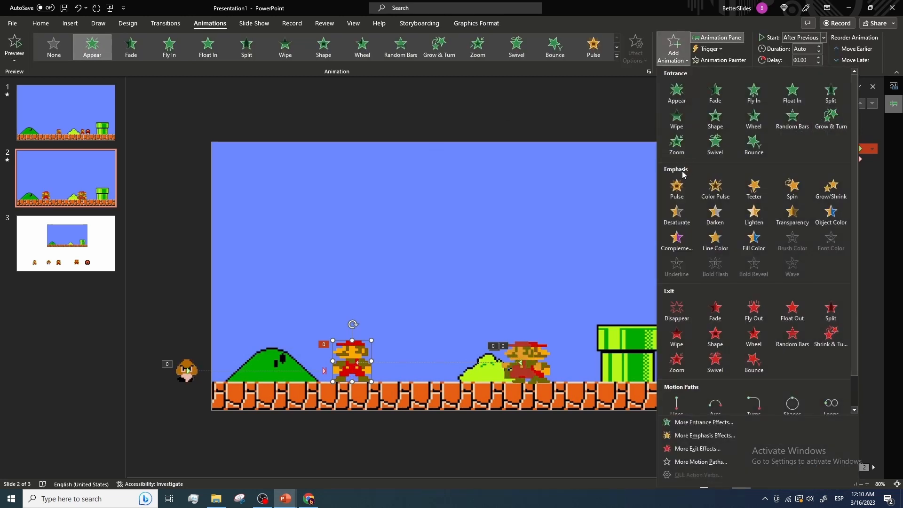
left_click(827, 187)
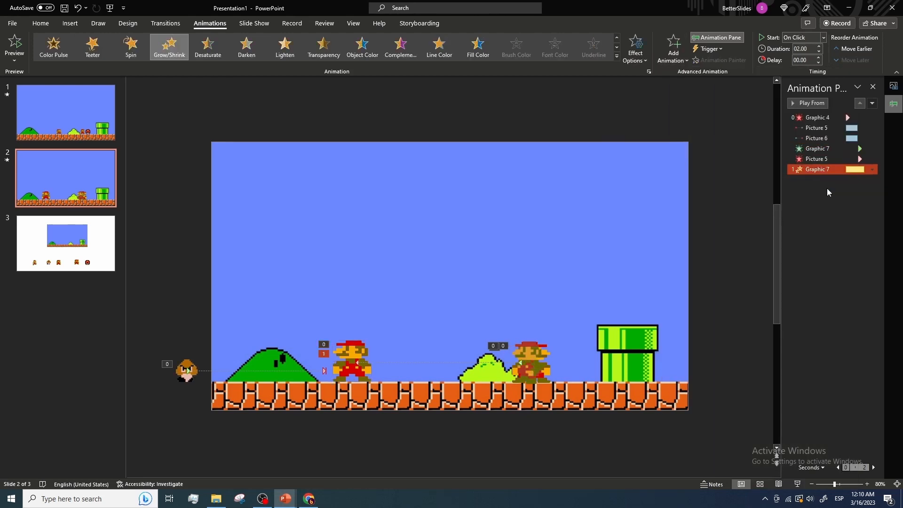
double_click(811, 49)
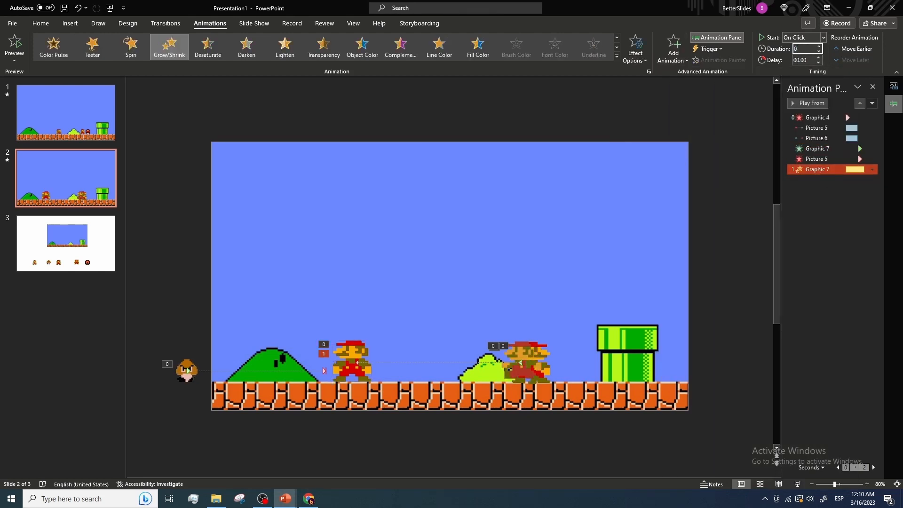
type("0.3")
key("Return")
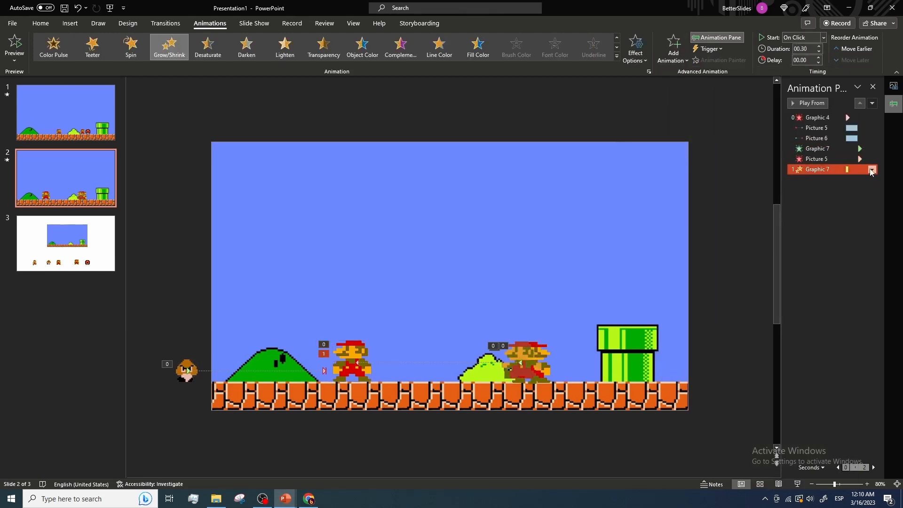
left_click(872, 169)
left_click(828, 199)
- Set the Grow/Shrink effect's size to 50% and play the slide show from slide 2
left_click(872, 169)
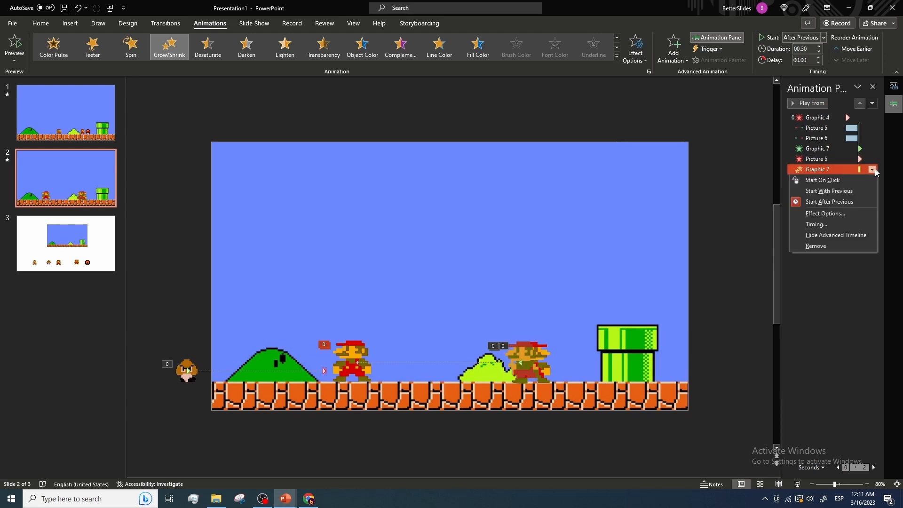
left_click(829, 214)
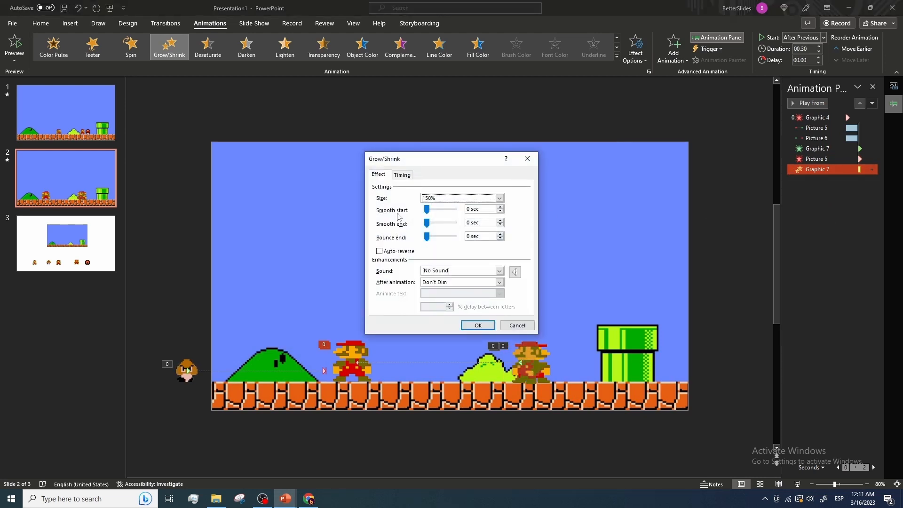
left_click(438, 198)
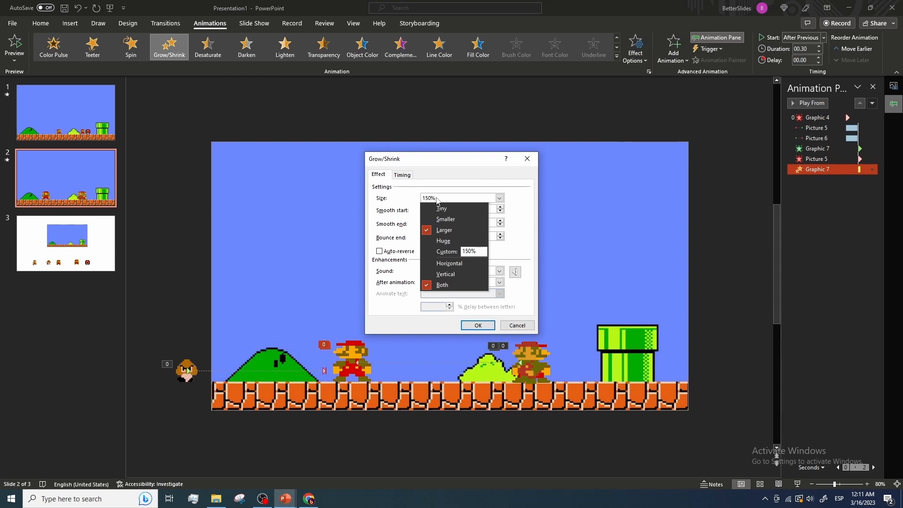
left_click(429, 198)
type("50")
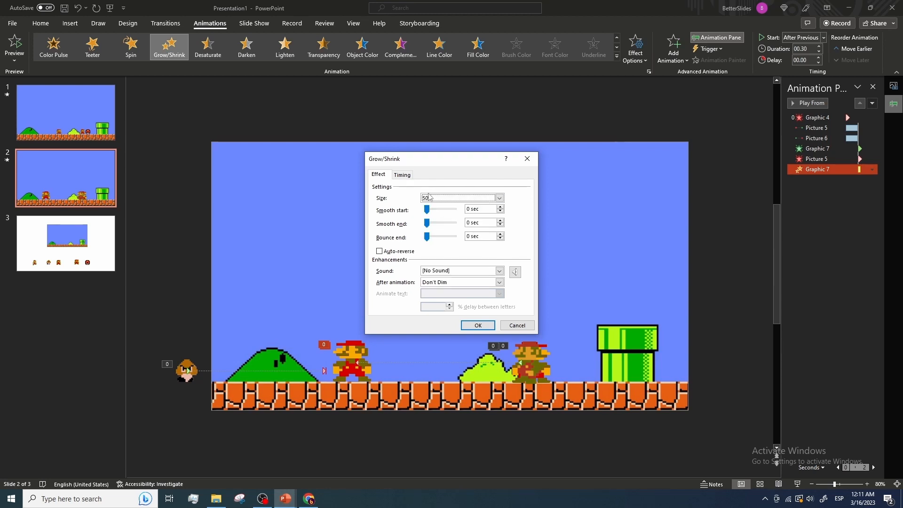
left_click(478, 326)
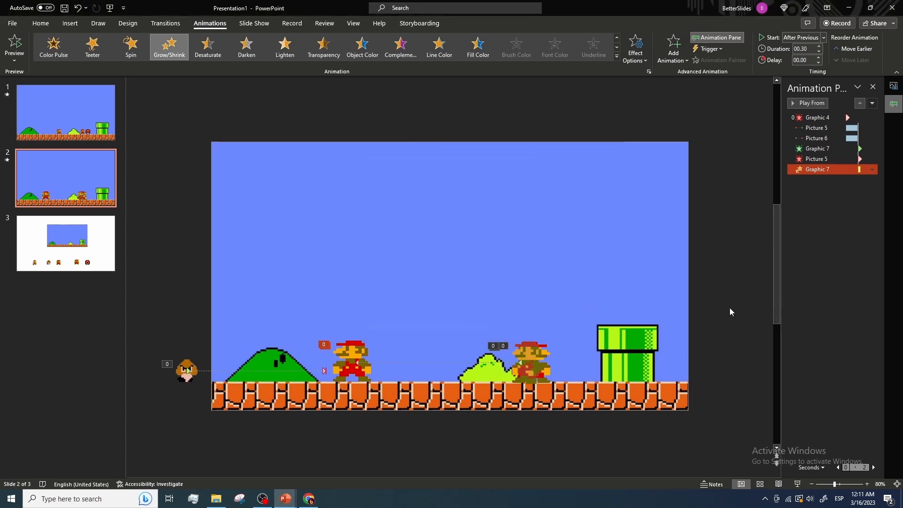
left_click(801, 484)
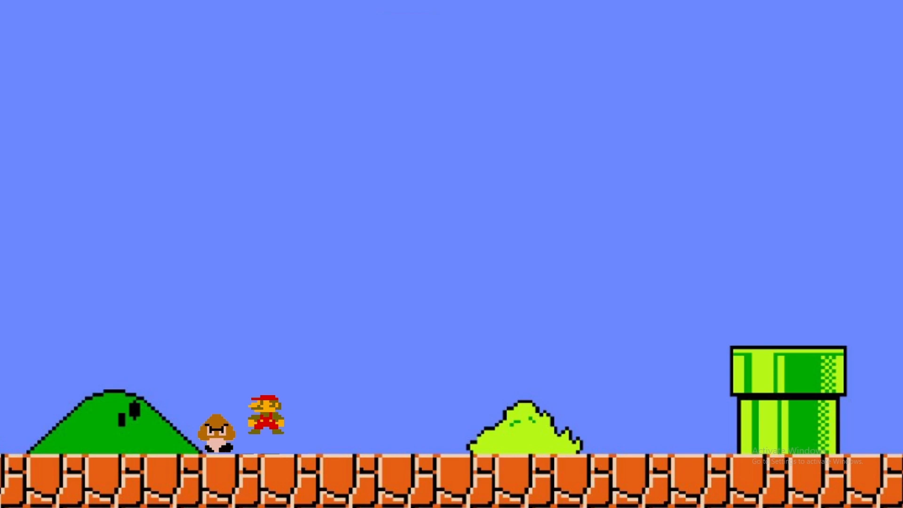
key("Escape")
- Add a downward Lines motion path to the standing Mario copy and shorten it to end just below his centre
left_click(351, 361)
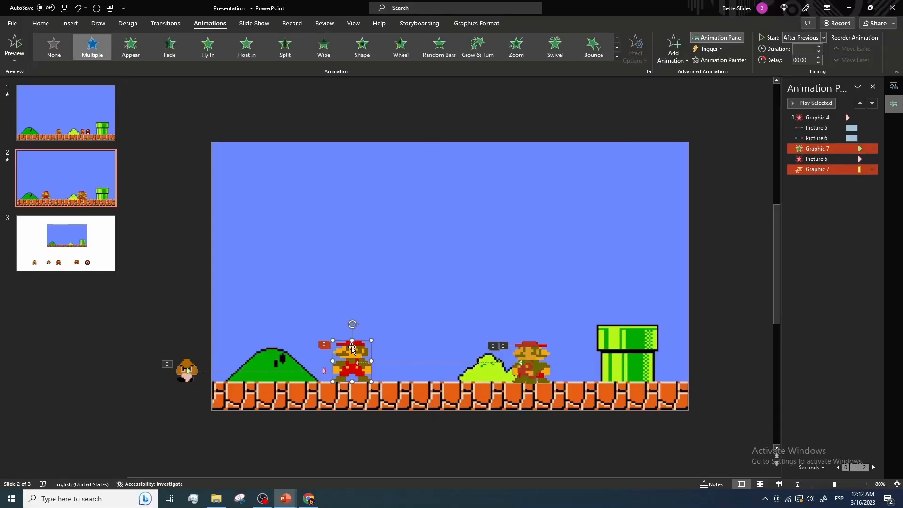
left_click(679, 59)
left_click(677, 397)
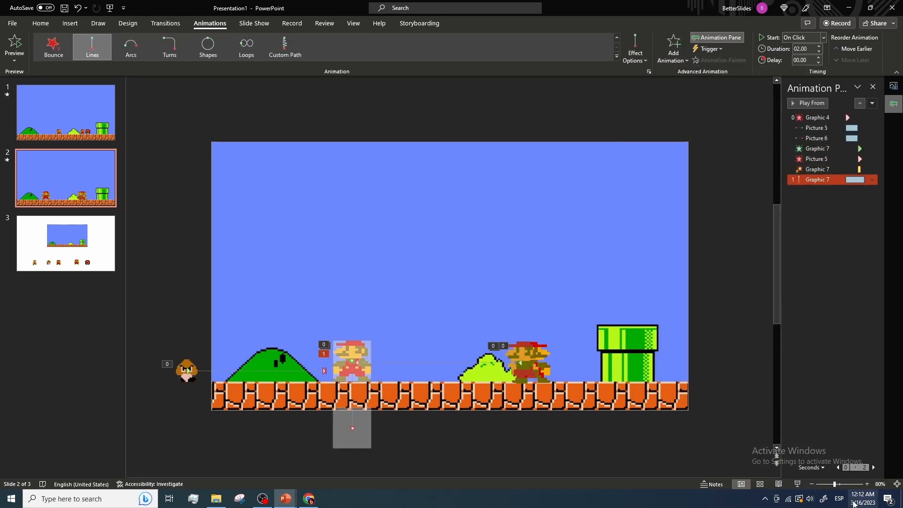
left_click(841, 484)
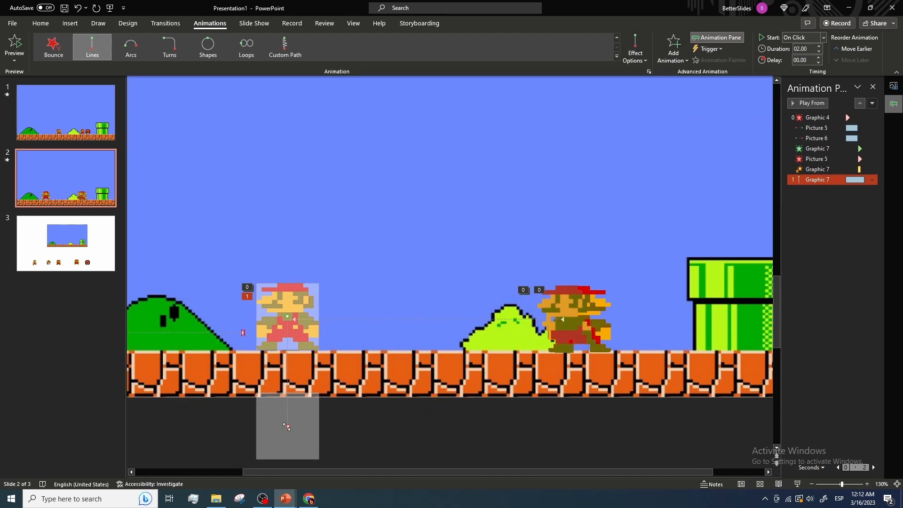
left_click_drag(287, 426, 285, 328)
scroll(285, 328, "up", 5)
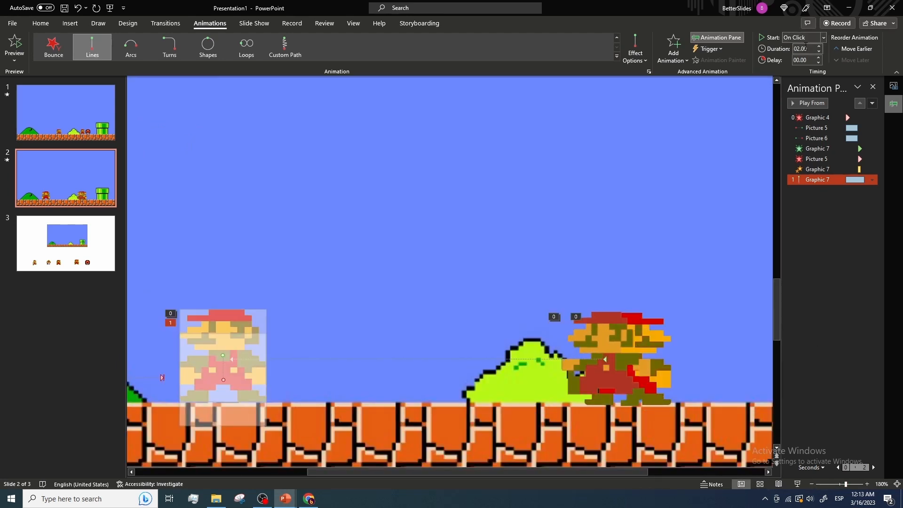
- Set the downward motion path's duration to 0.3 seconds, starting With Previous, and check it in the slide show
left_click(818, 170, "ctrl")
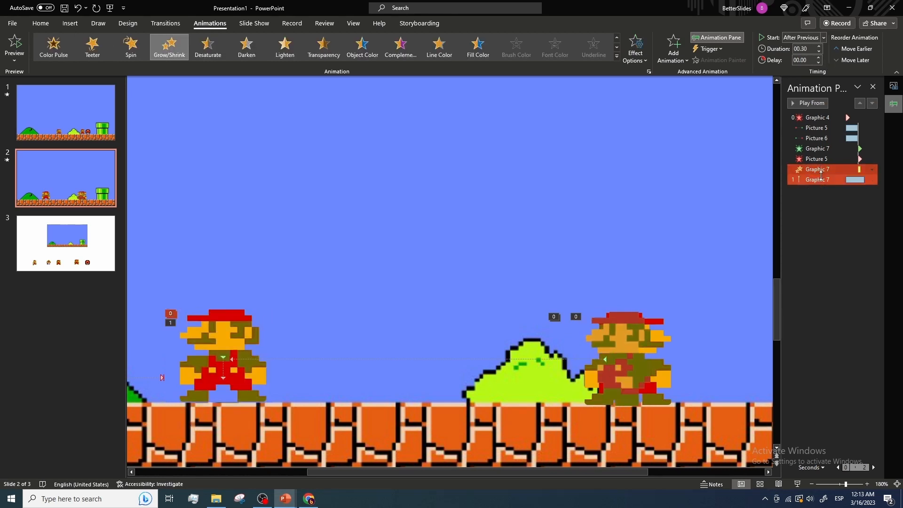
left_click(821, 179)
left_click(800, 49)
type("0.")
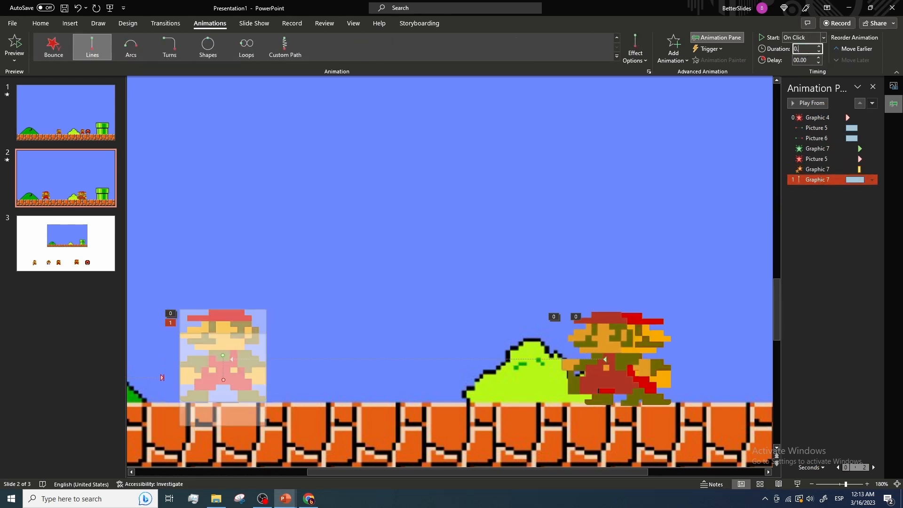
type("3")
key("Return")
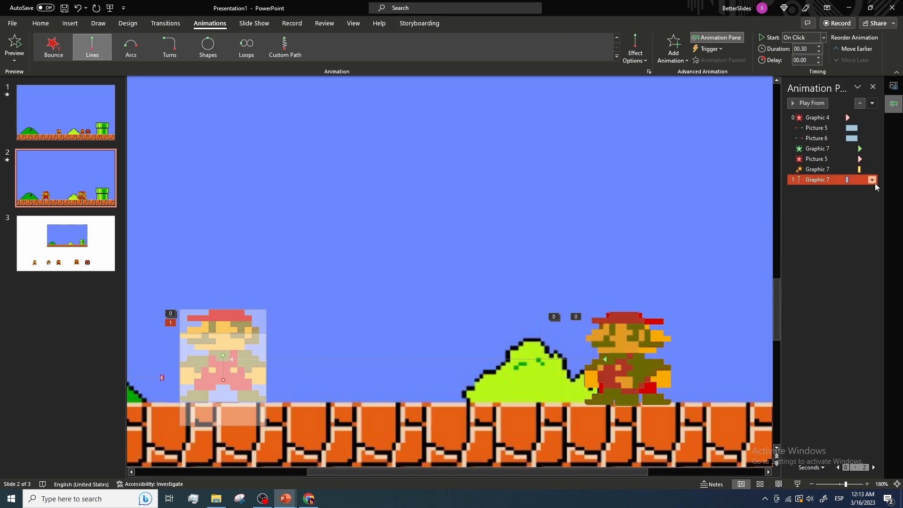
left_click(873, 181)
left_click(840, 205)
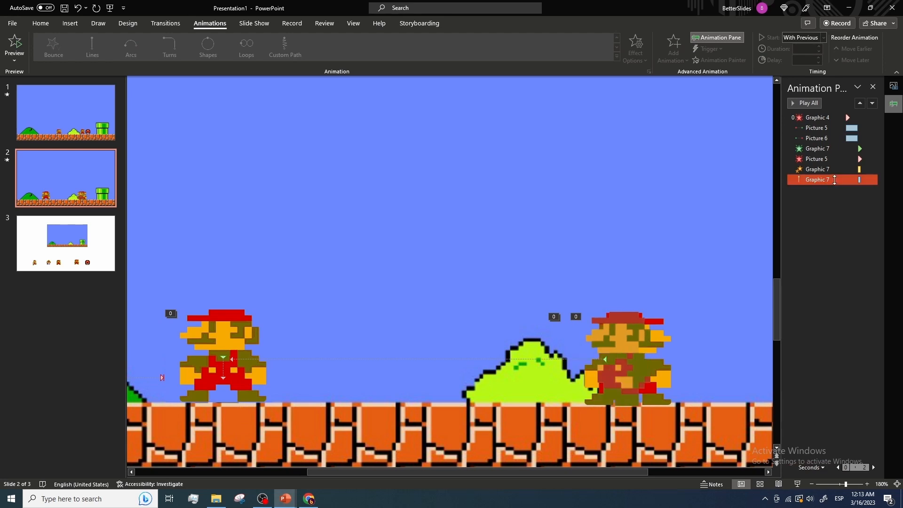
left_click(797, 484)
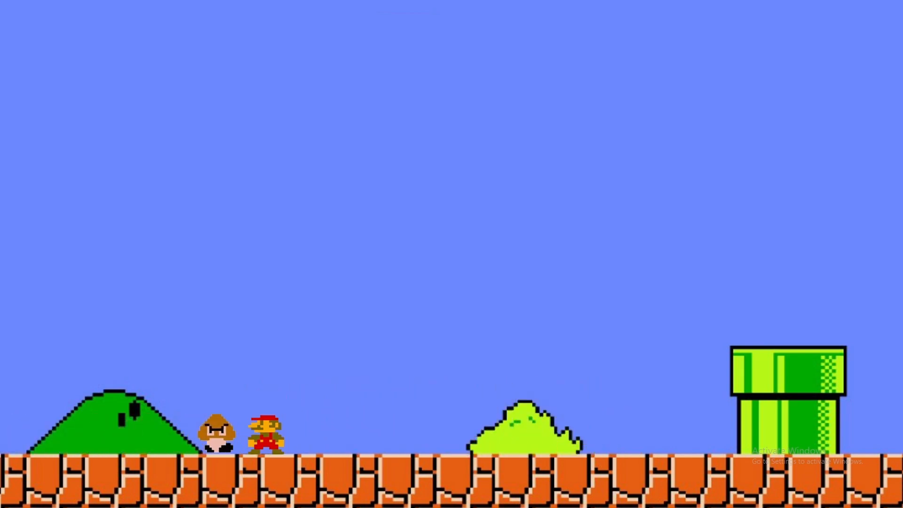
key("Escape")
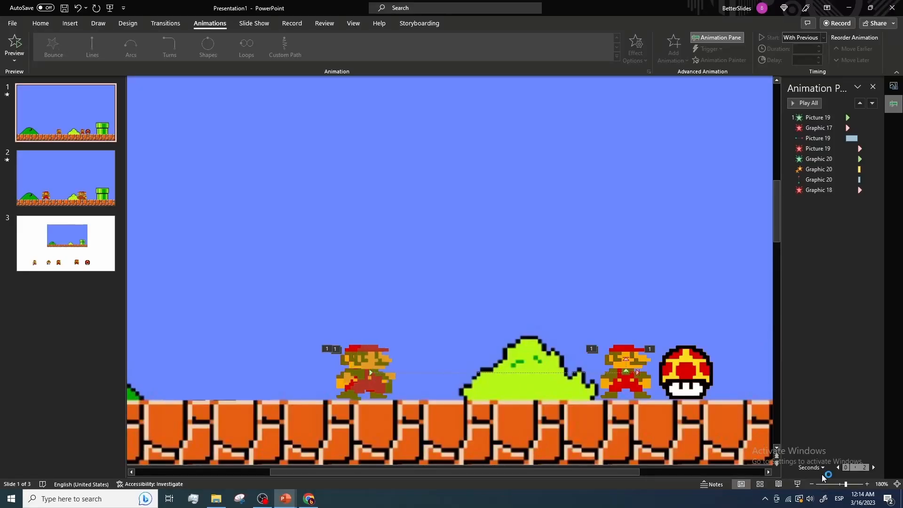
- Play the whole slide show from slide 1 and advance through the mushroom and Goomba animations
key("F5")
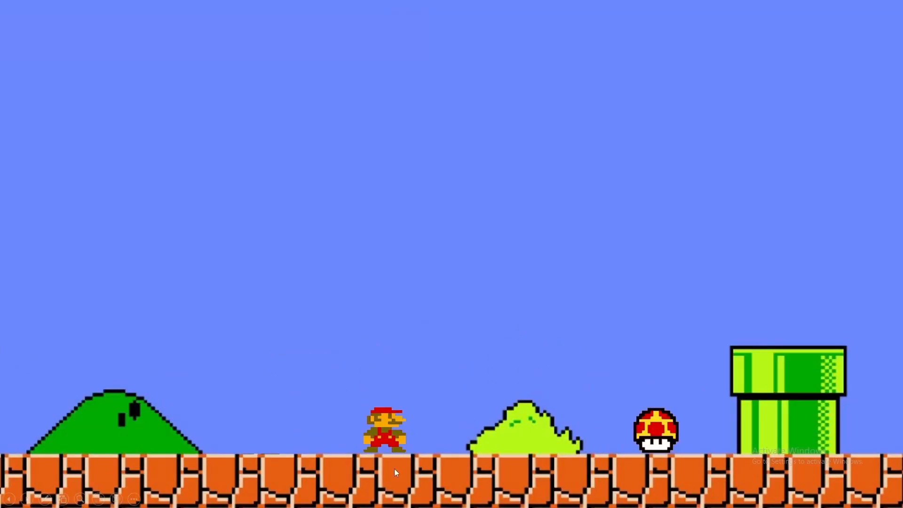
left_click(806, 430)
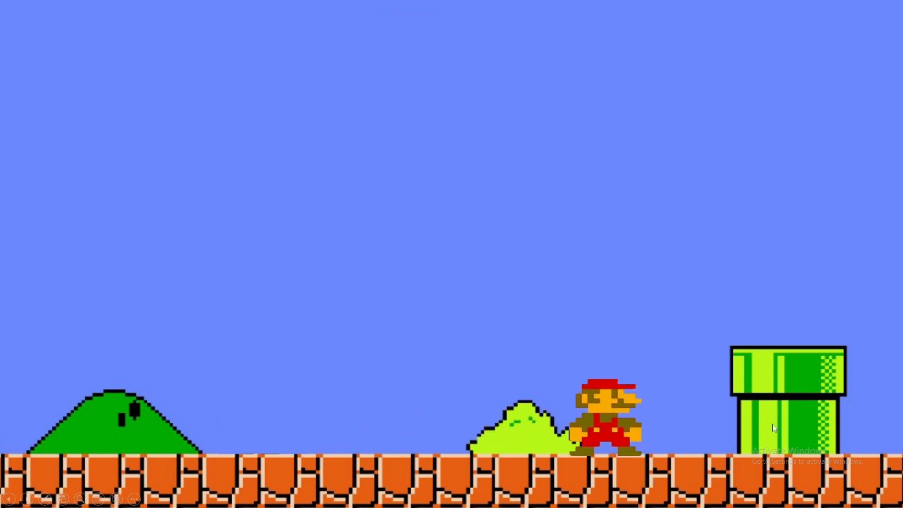
left_click(693, 412)
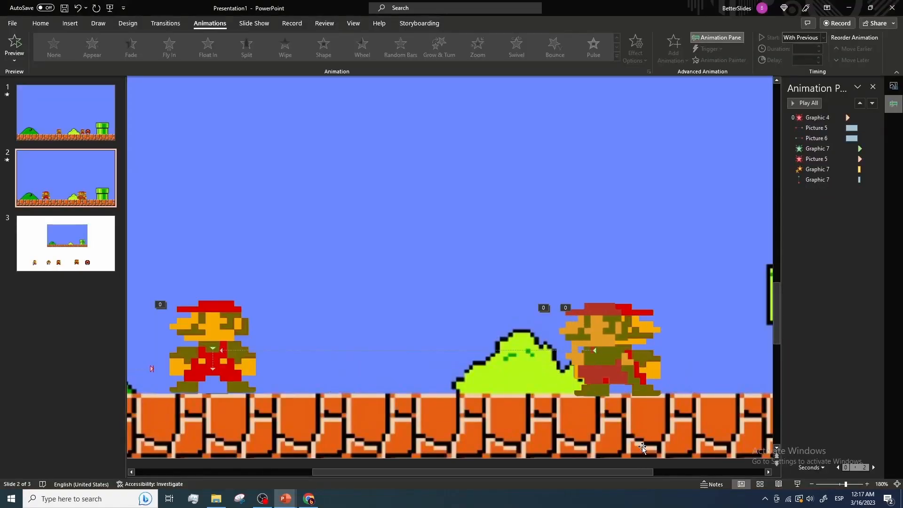
- Switch to the "mario" presentation and play its "REAL LIFE EXAMPLE" slide in the slide show
mouse_move(285, 498)
left_click(242, 450)
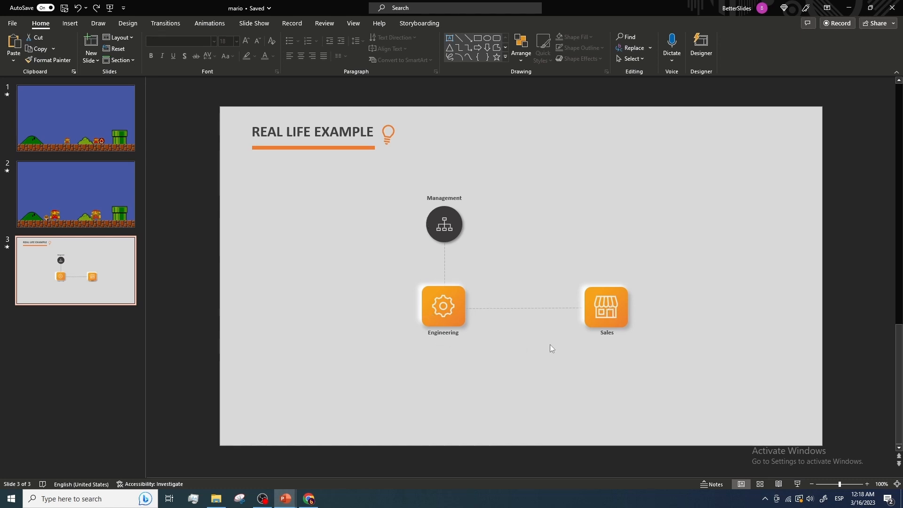
left_click(797, 484)
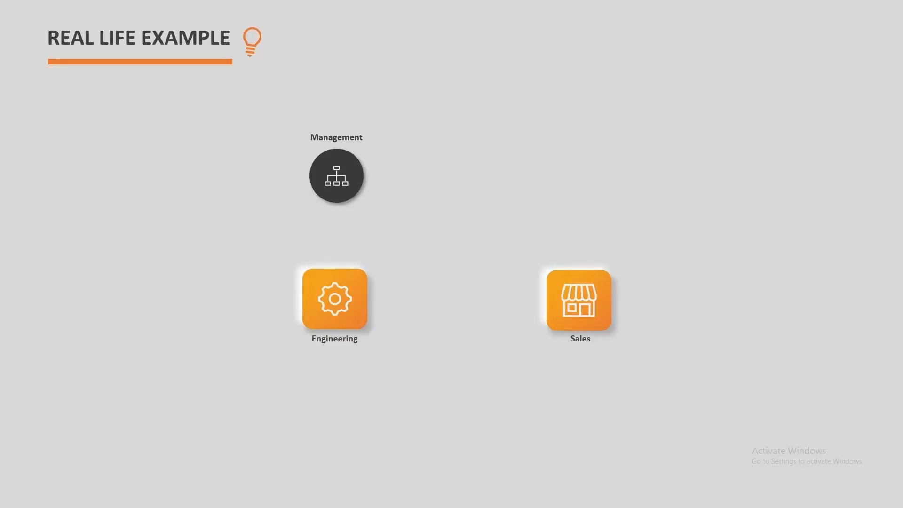